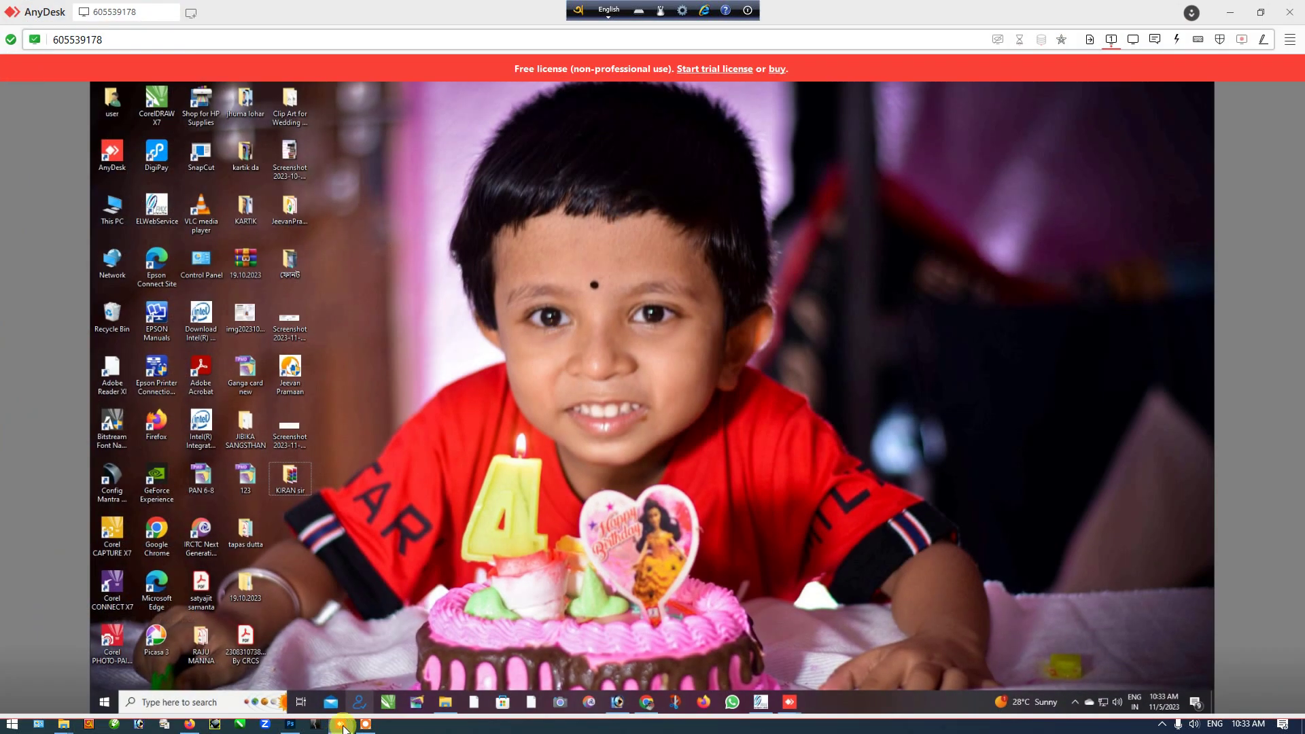
Step: Open the 22.4 folder in KIRAN sir and run the Photoshop Set-up program
left_click(446, 703)
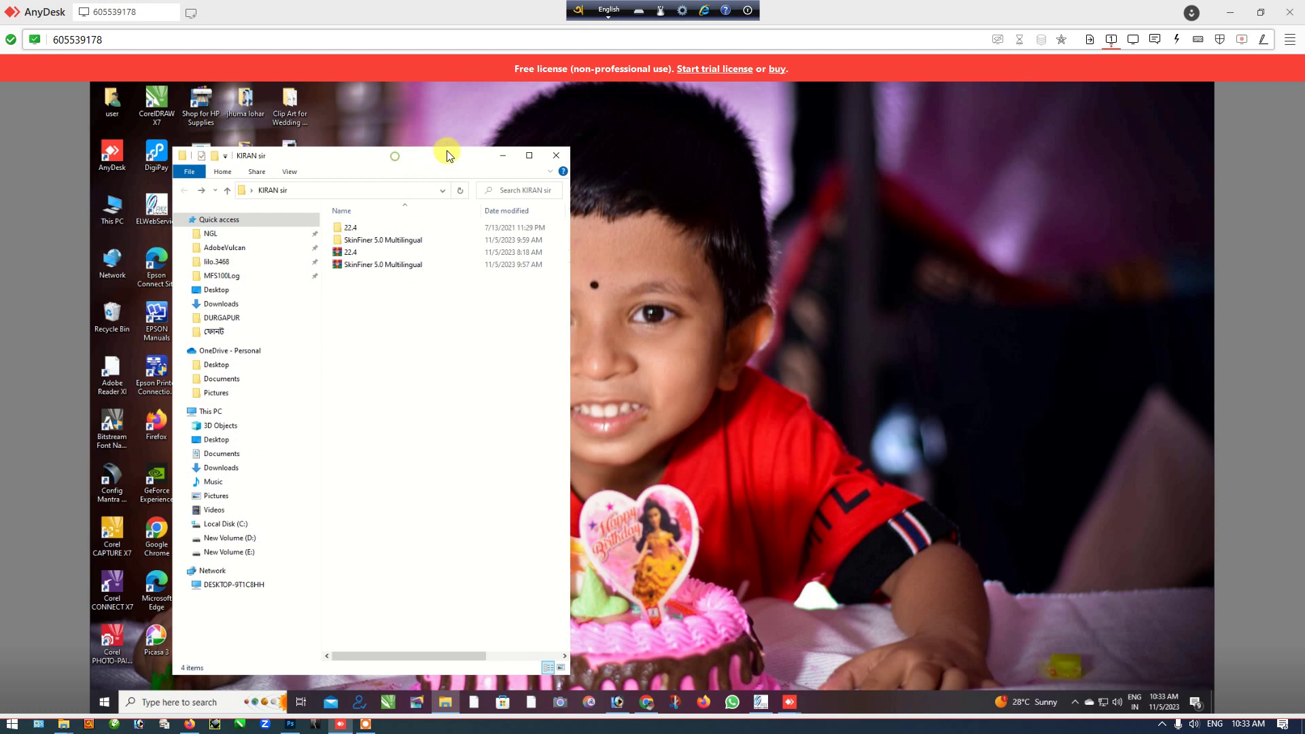
left_click_drag(400, 163, 657, 147)
left_click(633, 213)
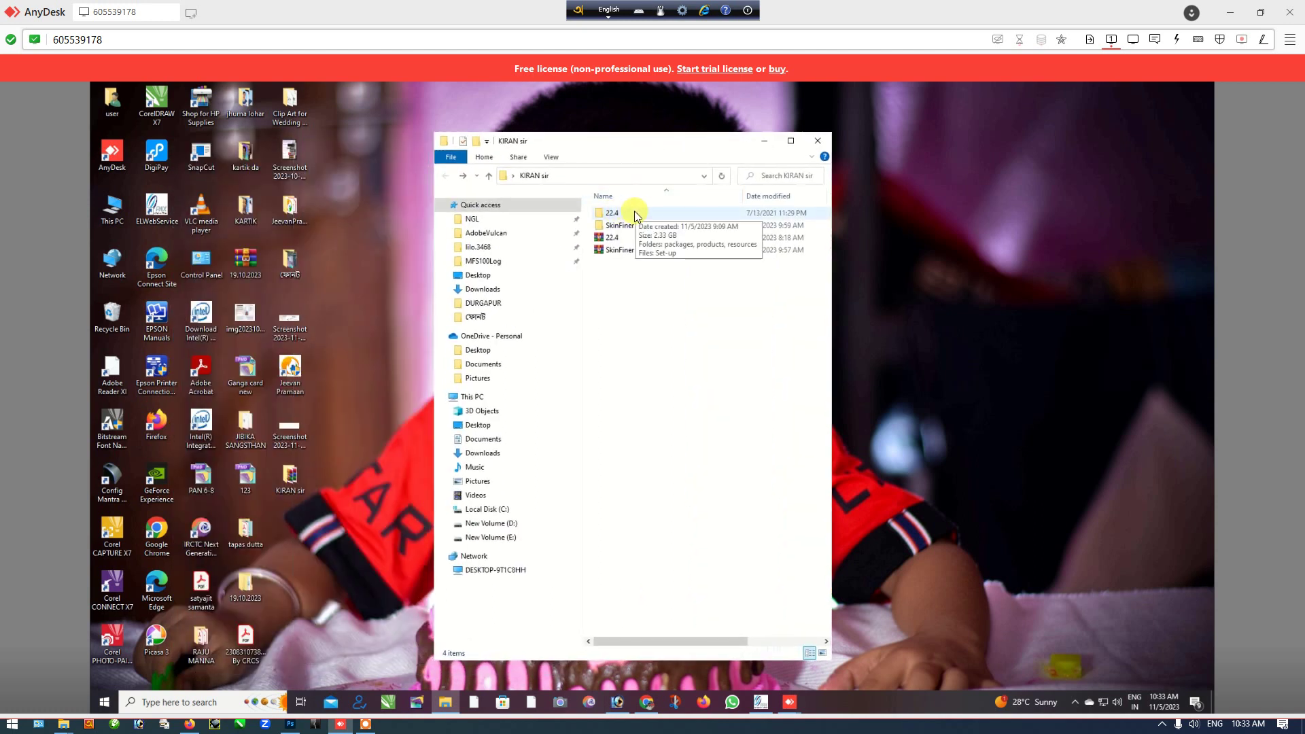
double_click(635, 212)
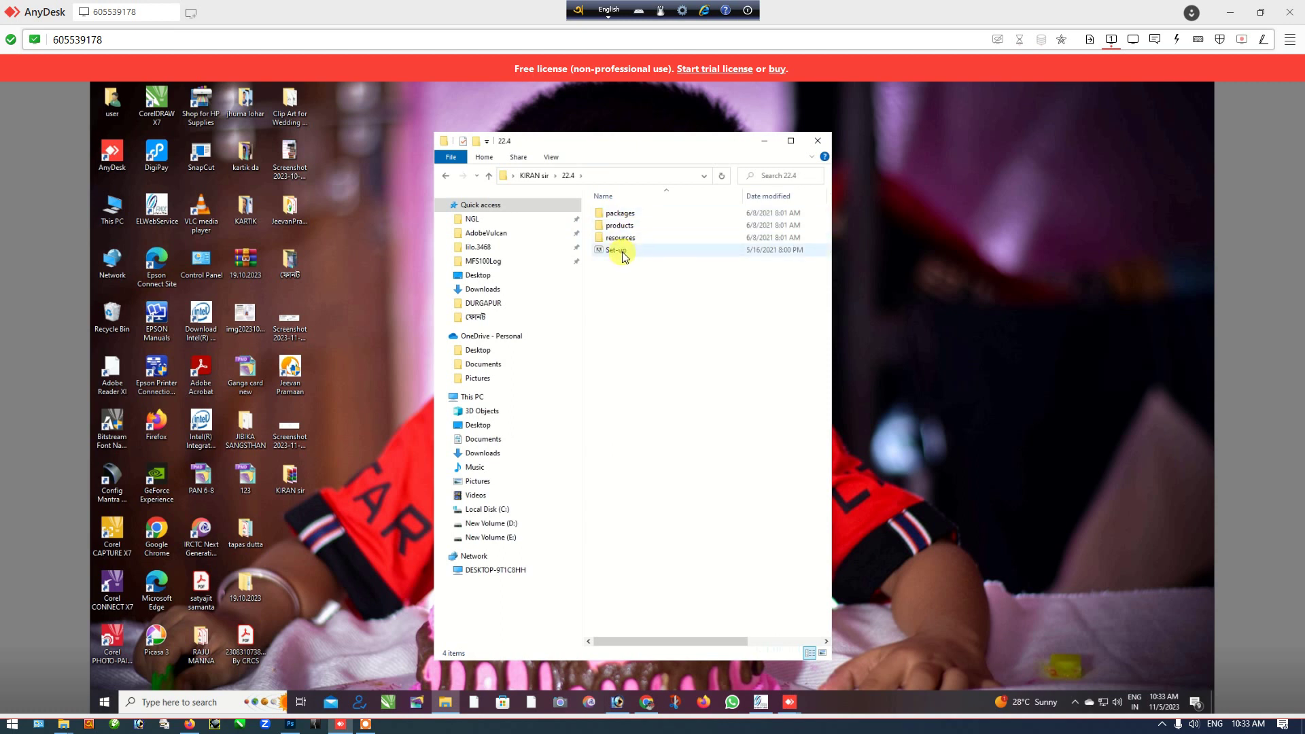
double_click(642, 252)
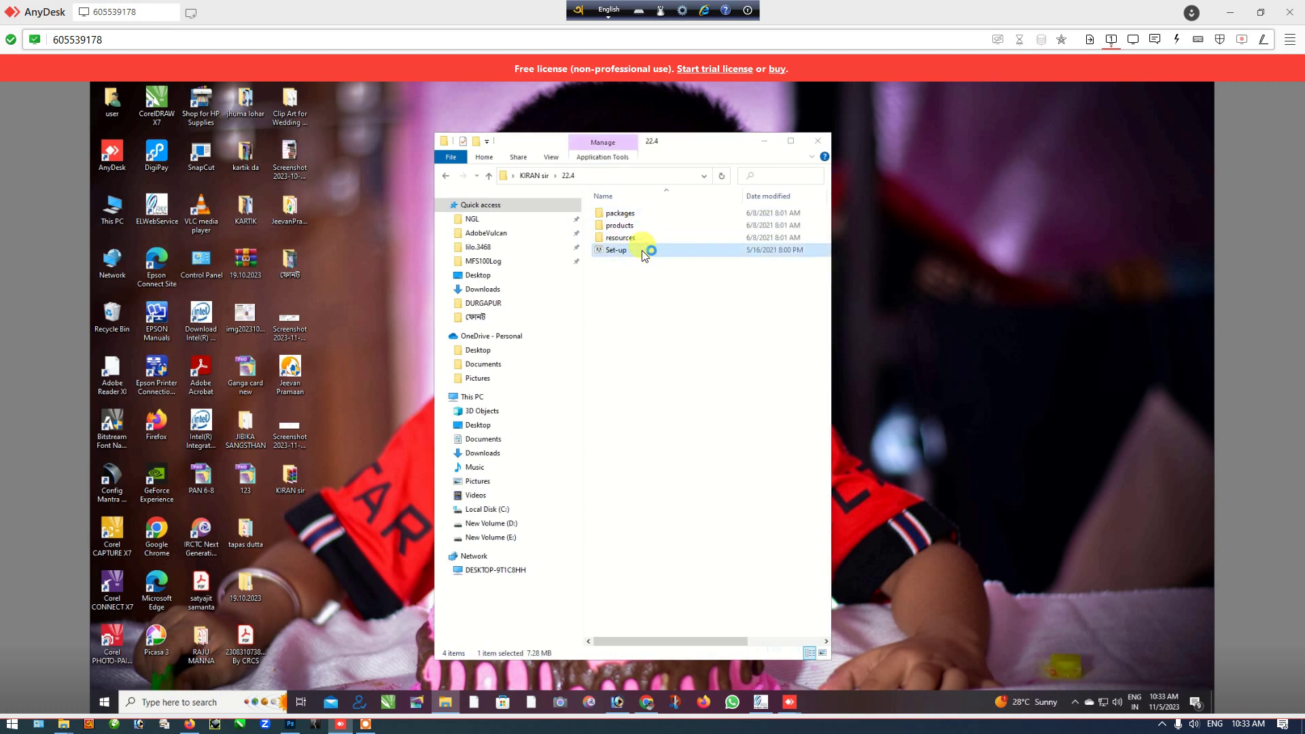
Step: Approve the UAC prompt and install Photoshop 22.4.2 in English (North America) to the default location
left_click(606, 478)
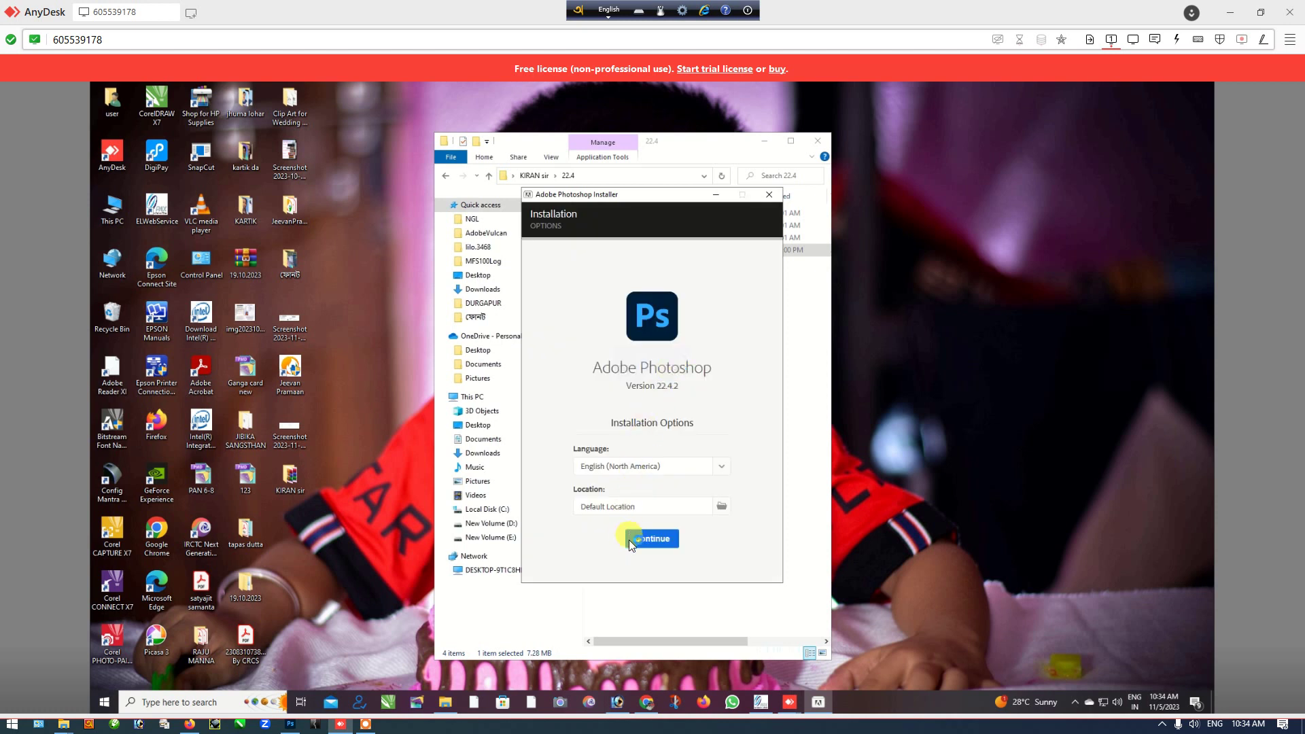
left_click(636, 541)
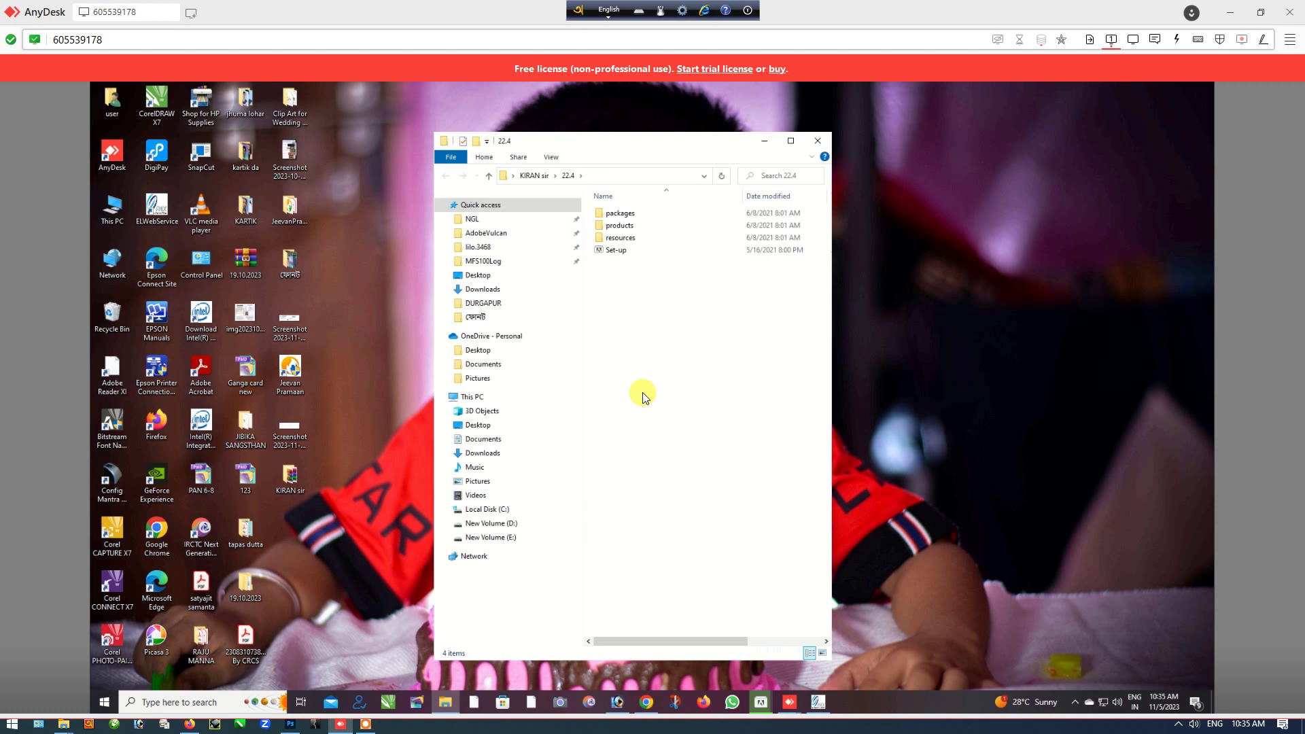
left_click(761, 704)
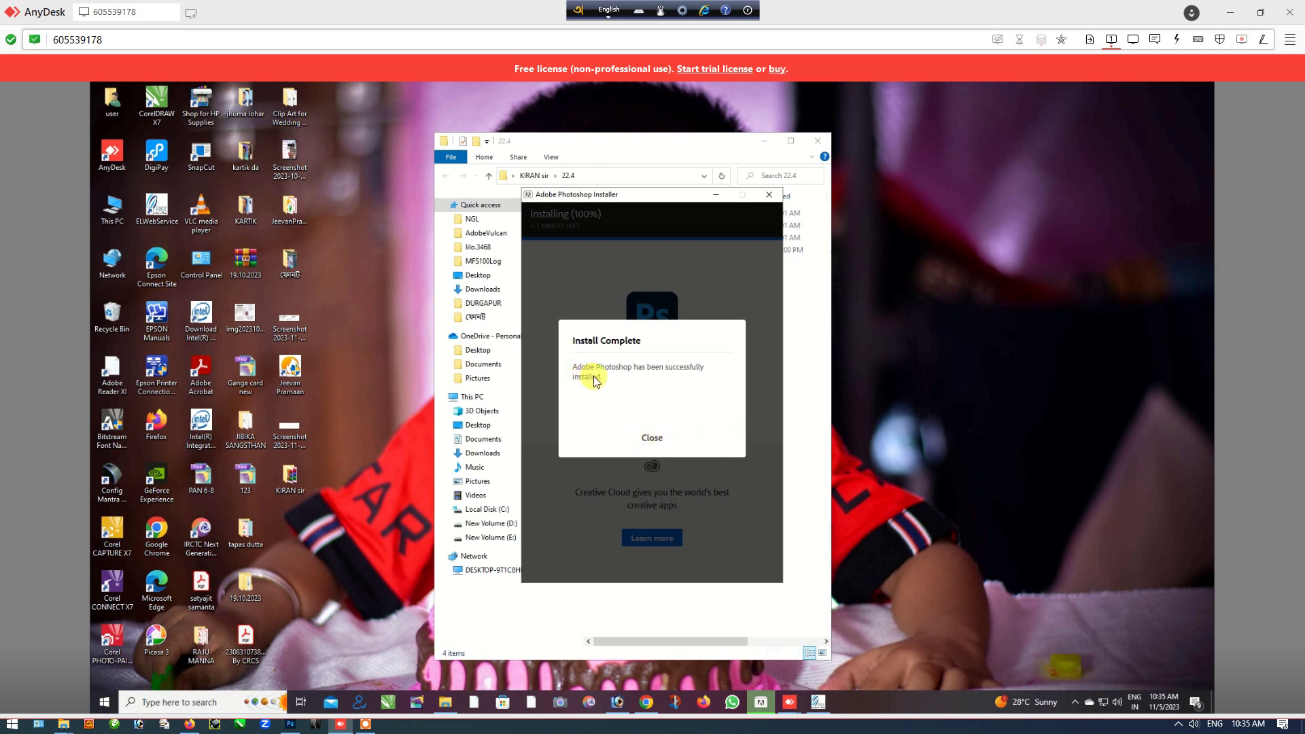
Step: Close the installer once Photoshop 22.4.2 reports a successful install
left_click(654, 442)
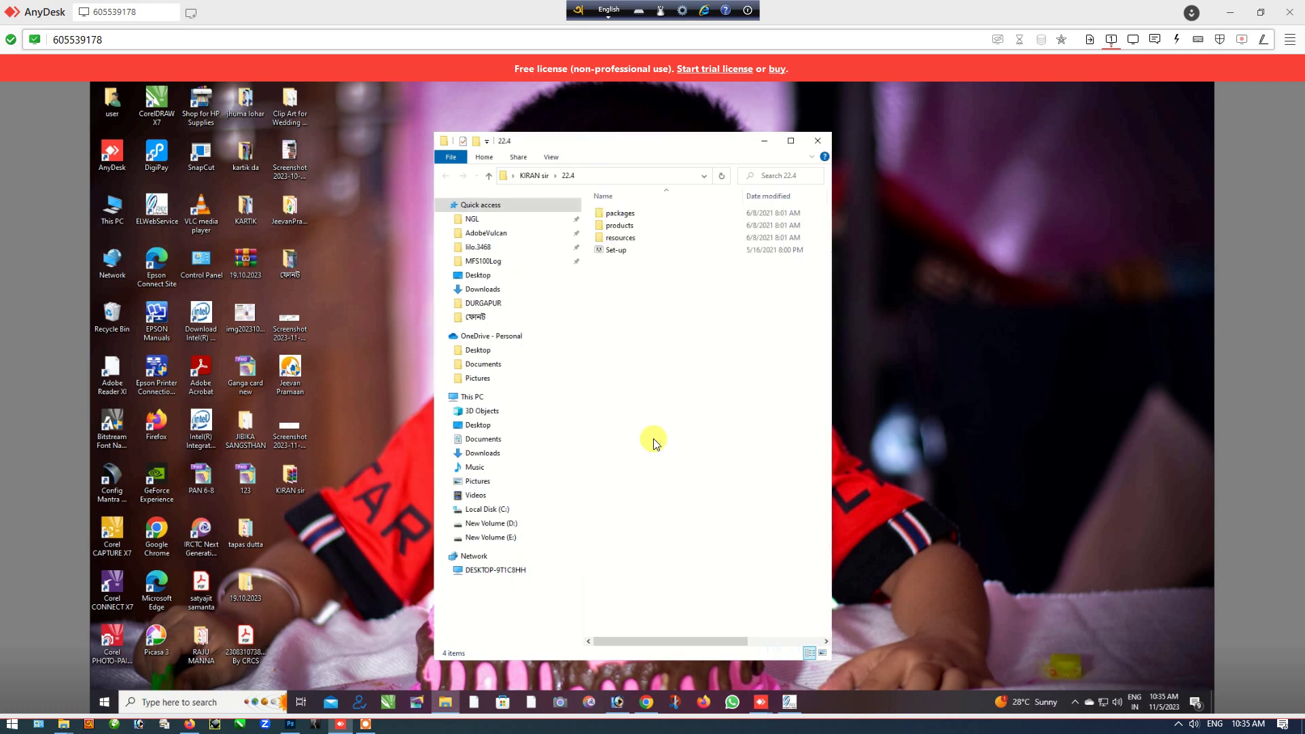
Step: Return to KIRAN sir, open both nested SkinFiner 5.0 Multilingual folders and run skinfiner
left_click(489, 176)
left_click(647, 261)
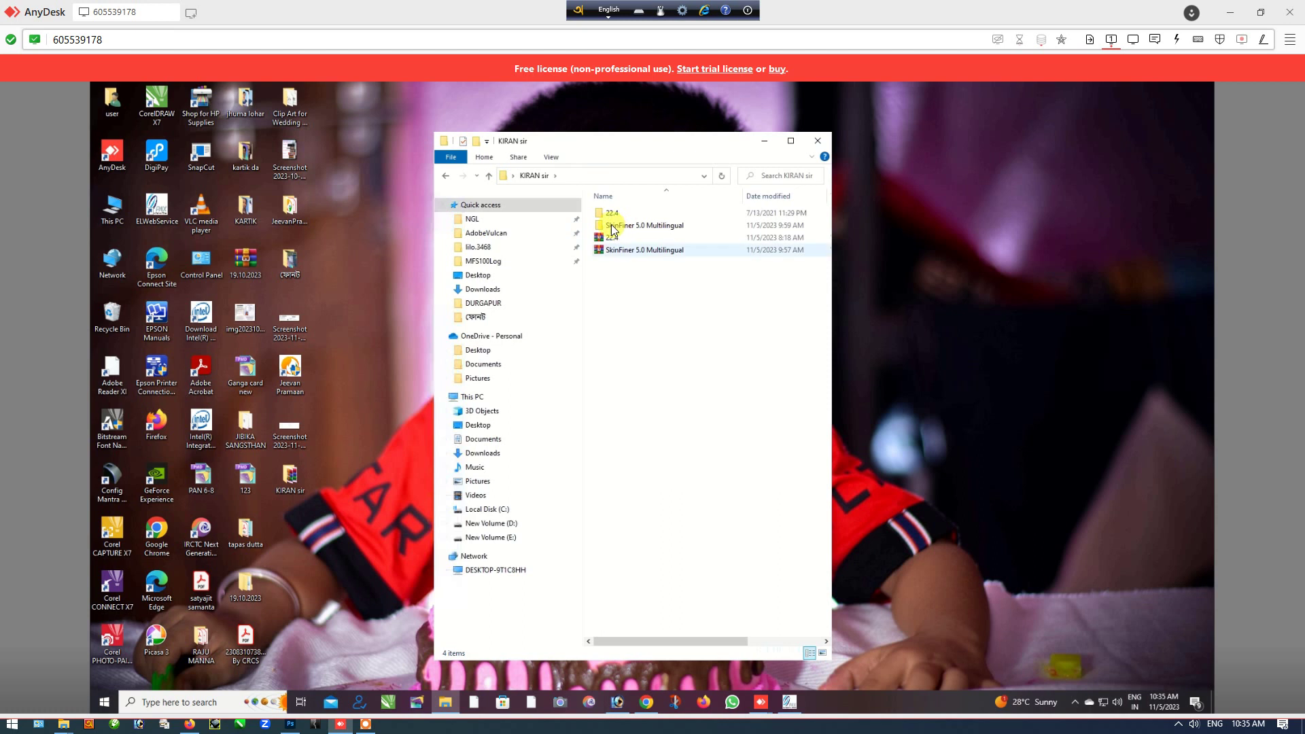
double_click(644, 227)
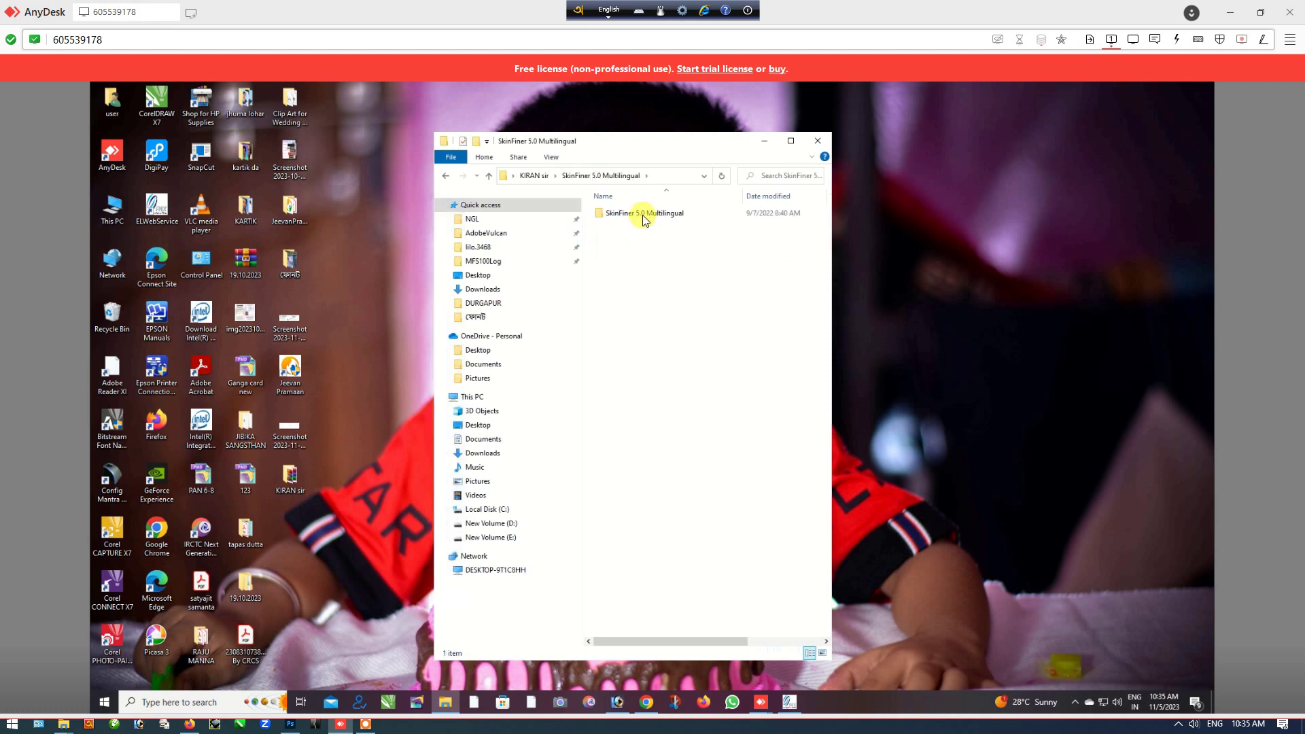
double_click(644, 214)
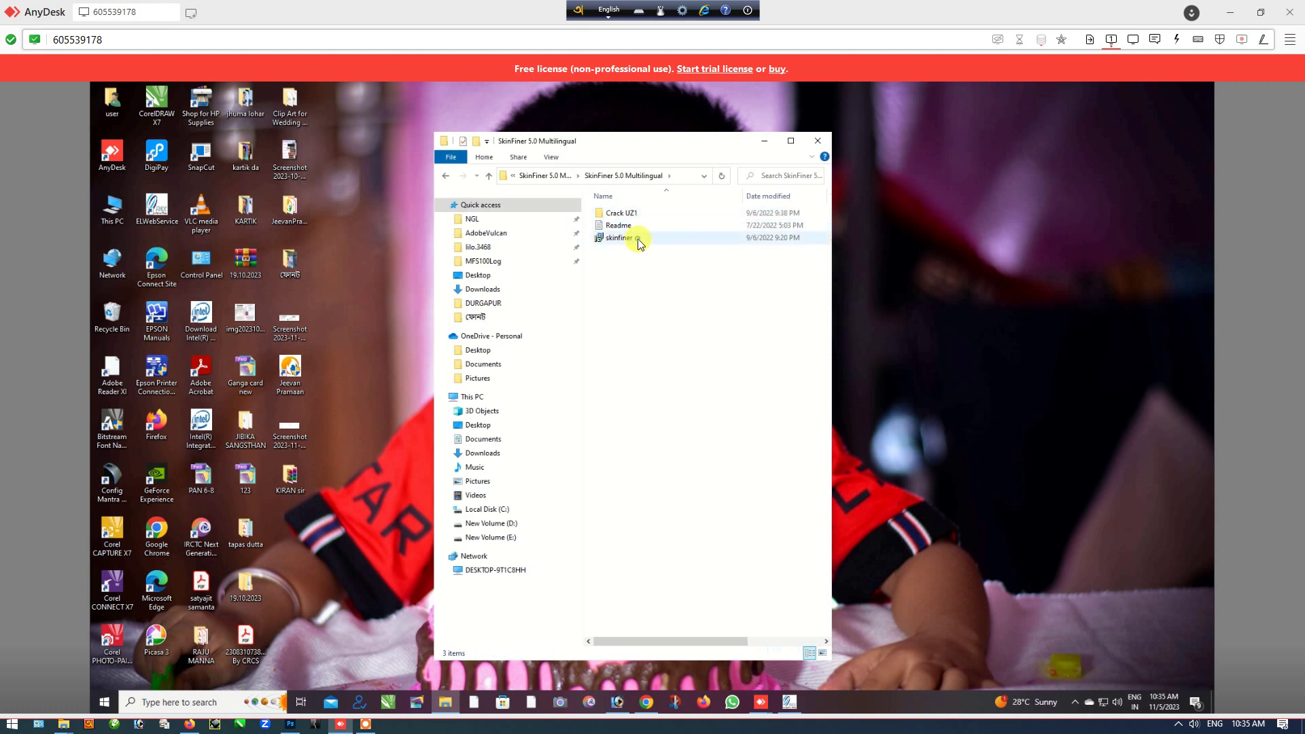
left_click(639, 240)
double_click(639, 240)
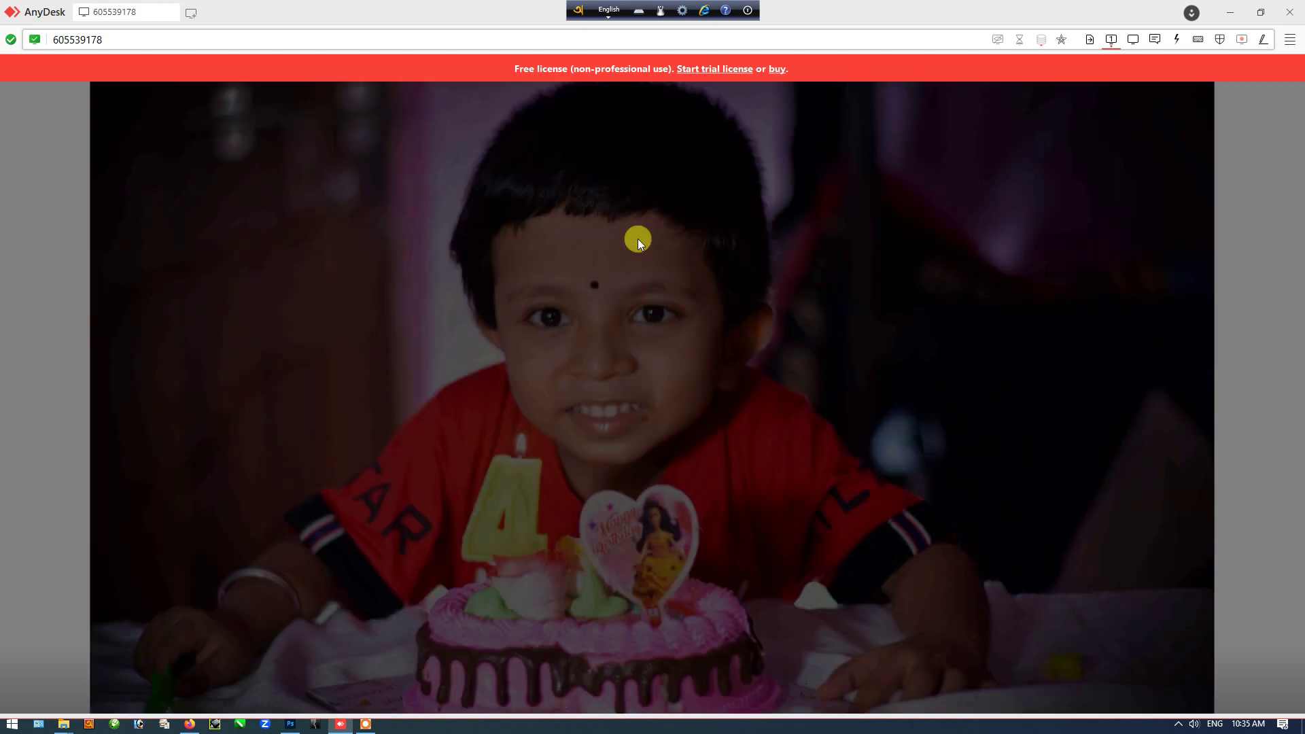
Step: Allow SkinFiner Setup, choose English and accept the license agreement
left_click(610, 474)
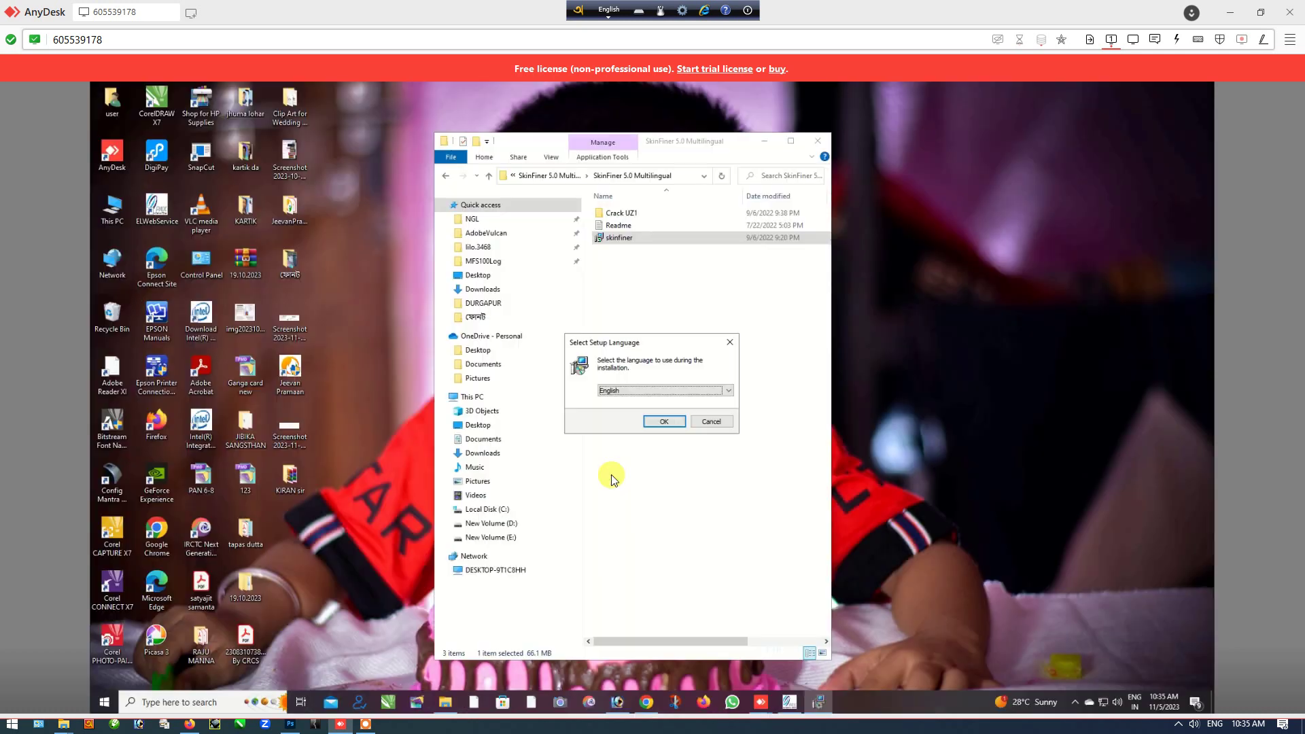
left_click(665, 421)
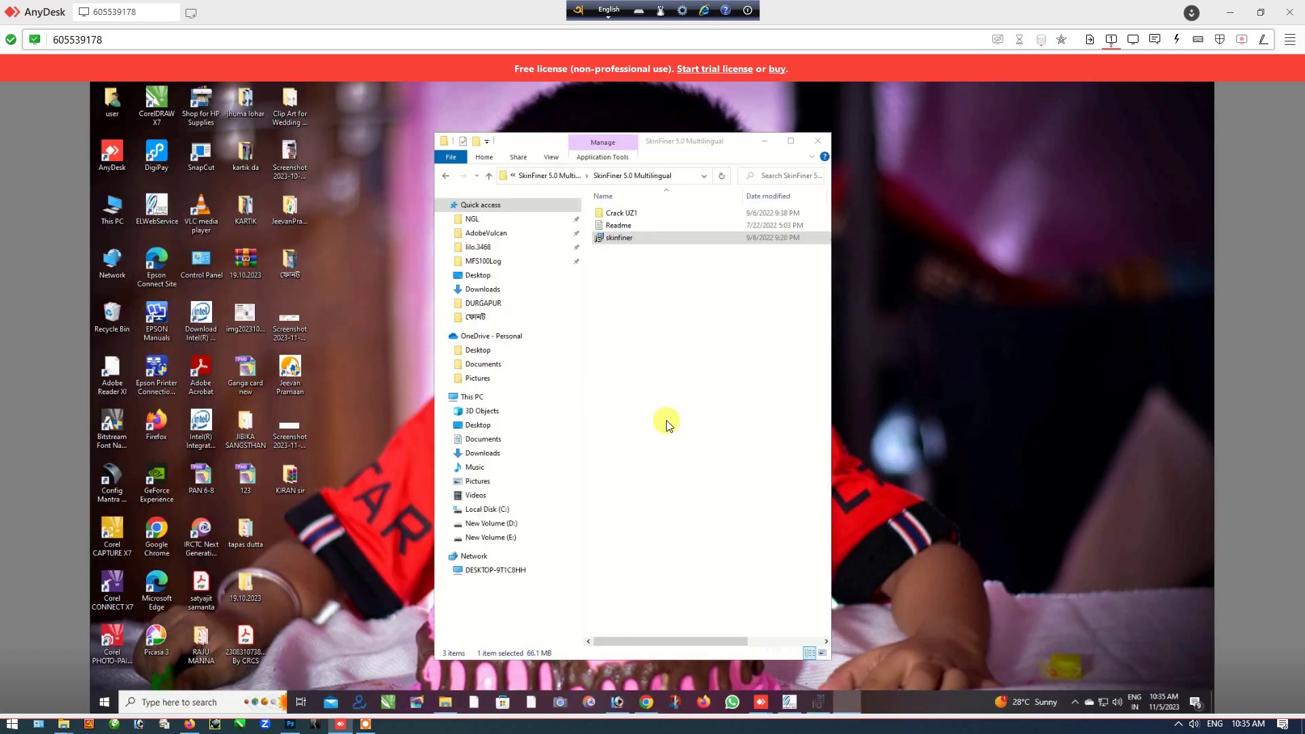
left_click(711, 487)
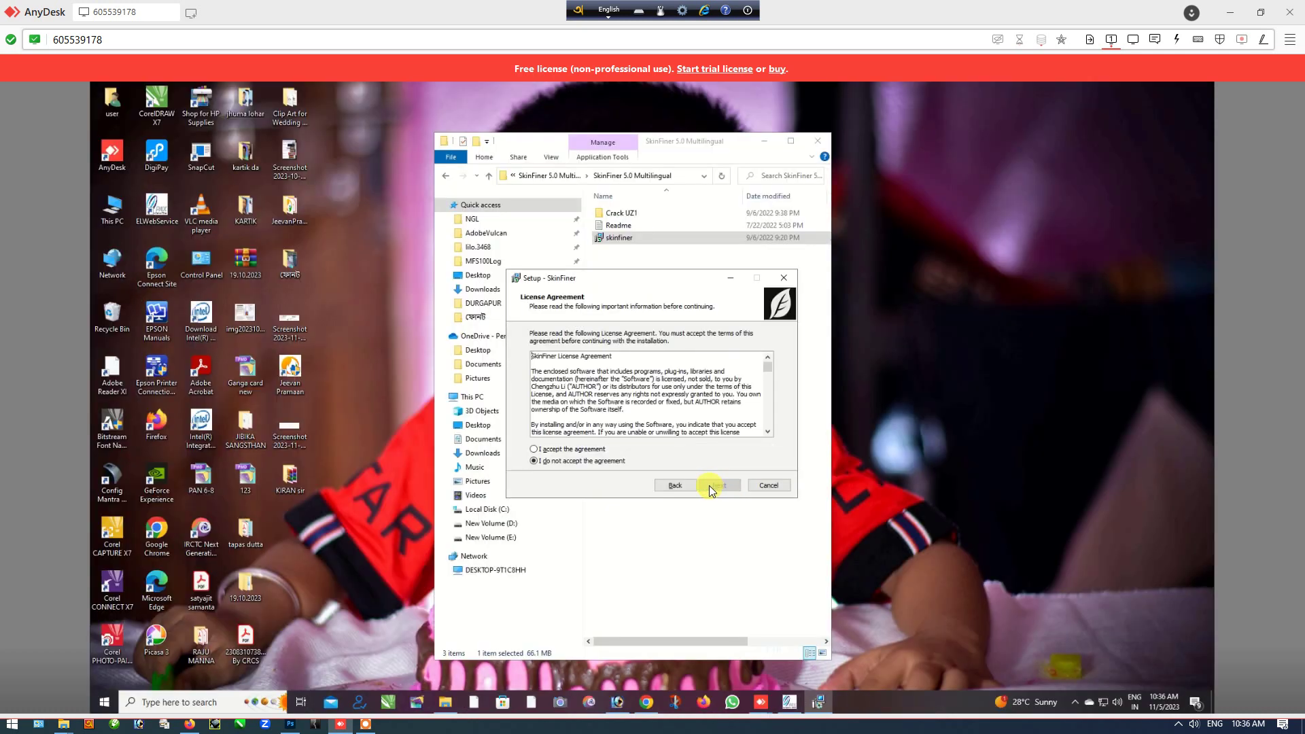
left_click(593, 450)
left_click(716, 487)
Step: Keep the default location, Start Menu folder and desktop shortcut, install, and finish without launching SkinFiner
left_click(714, 487)
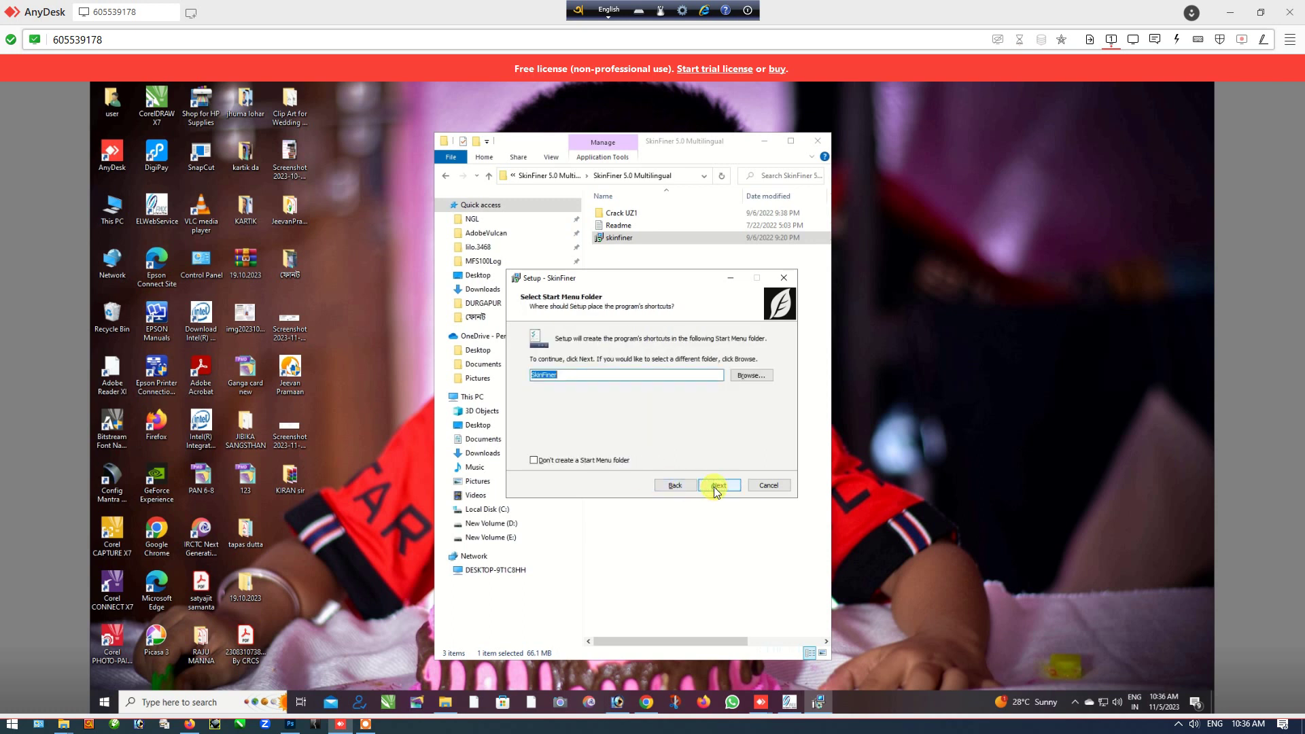
left_click(715, 487)
left_click(714, 487)
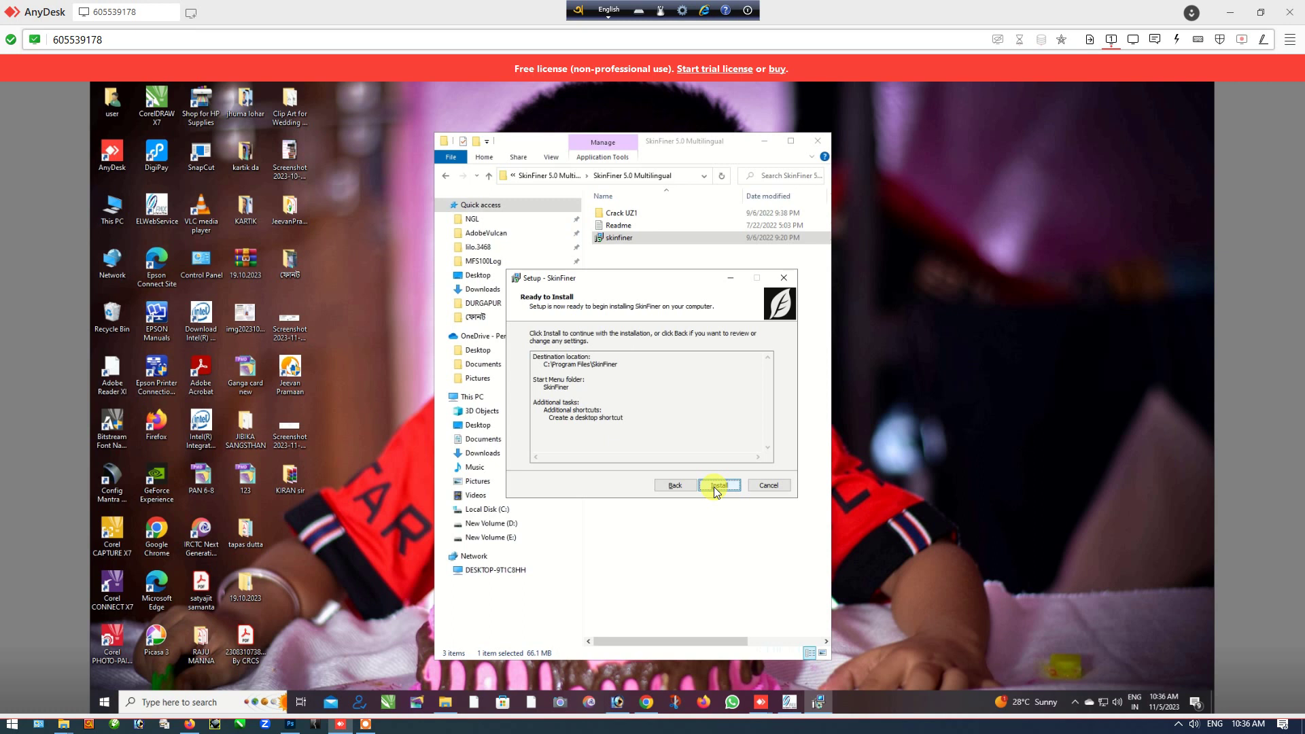
left_click(715, 487)
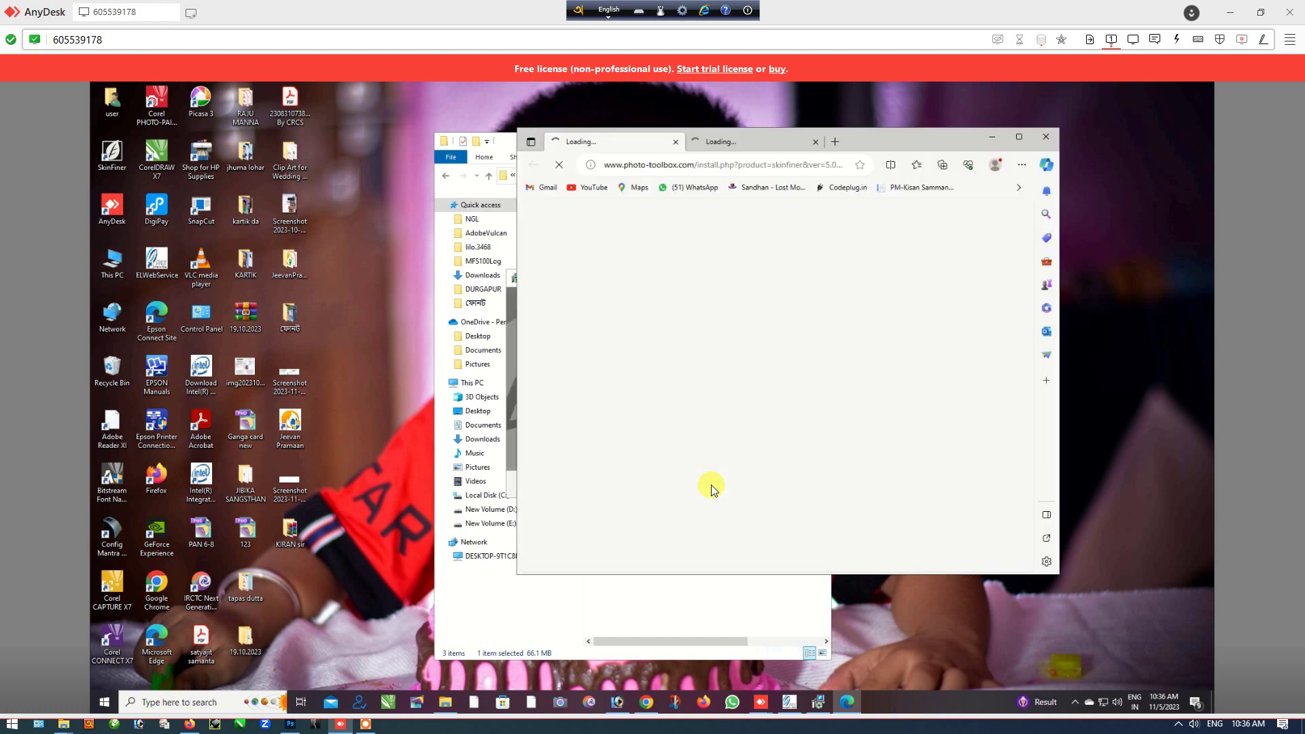
left_click(1047, 138)
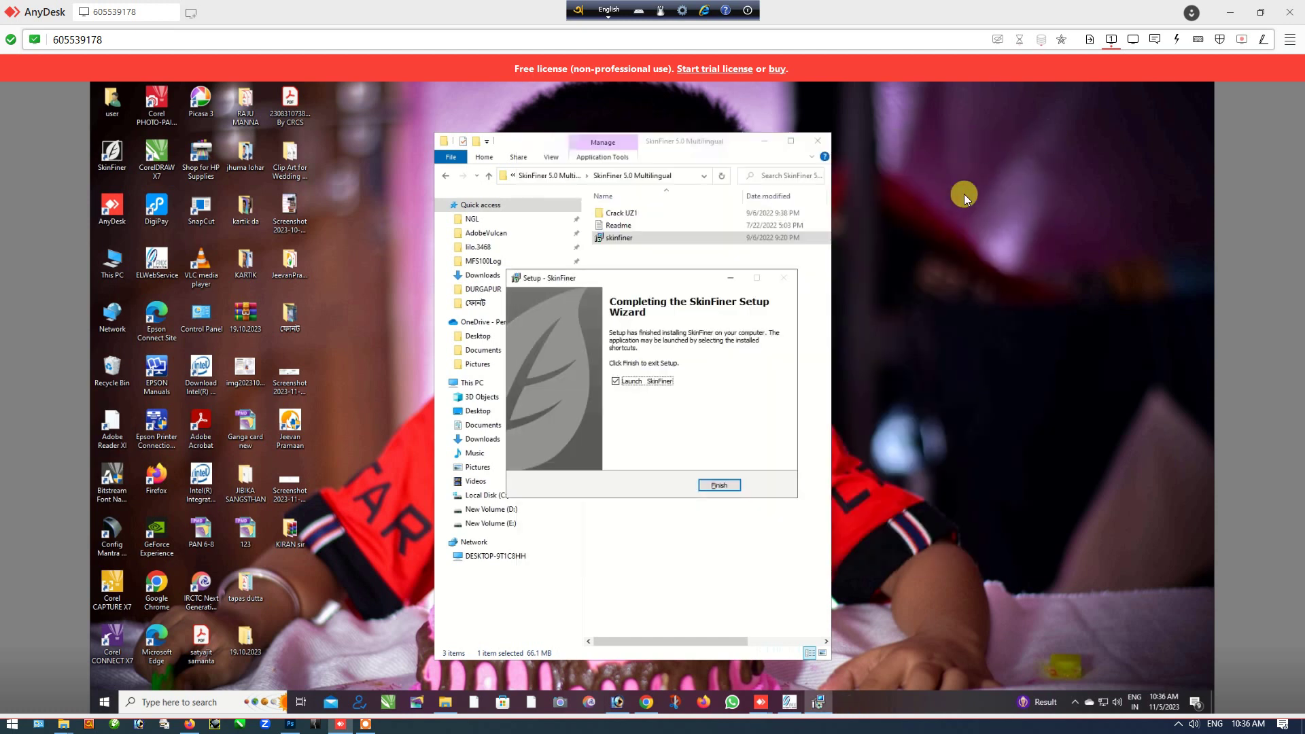
left_click(616, 382)
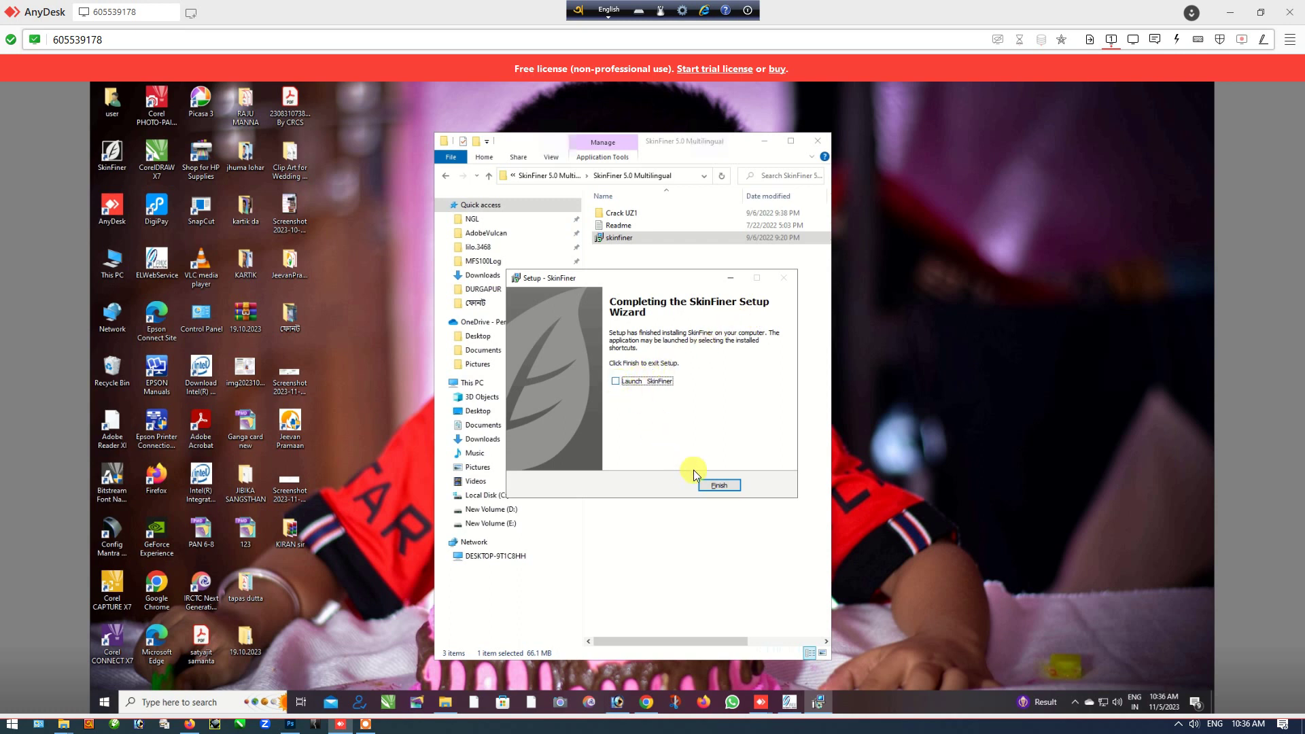
left_click(716, 486)
Step: Open Local Disk (C:) in a new window and arrange both Explorer windows side by side
left_click(690, 423)
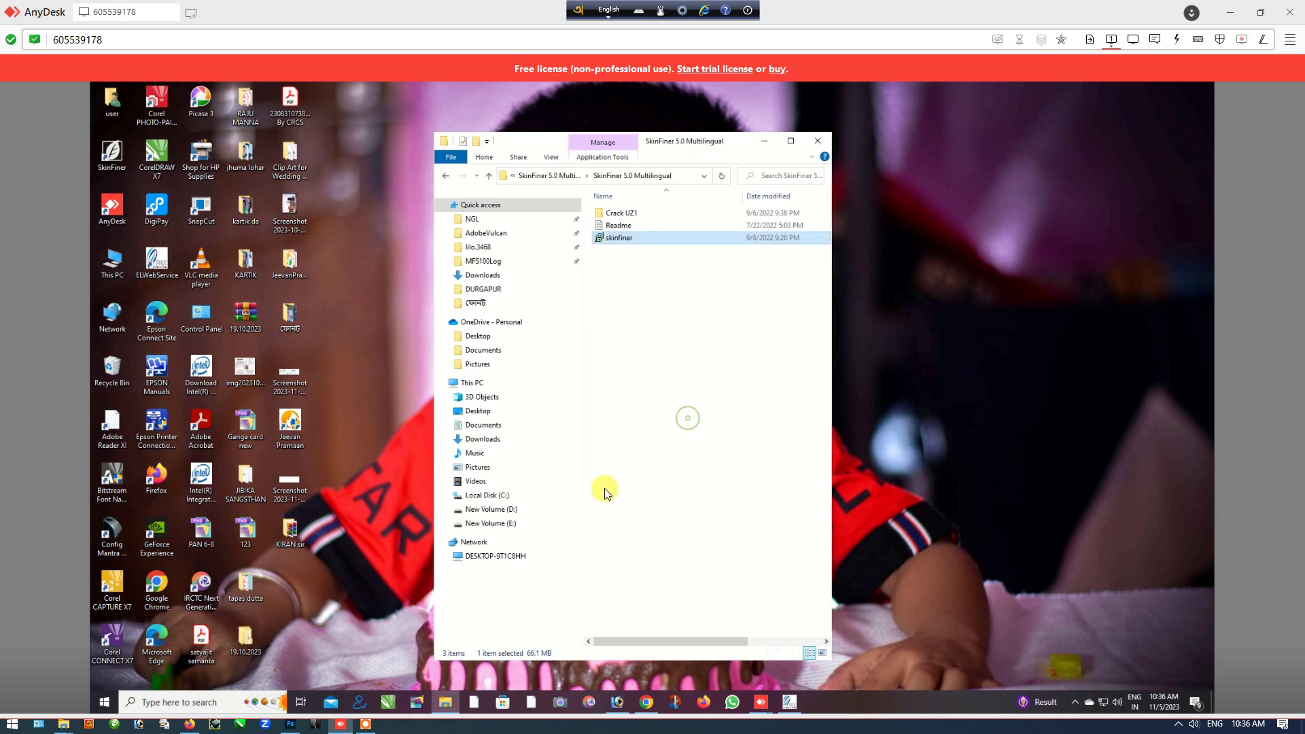
right_click(505, 498)
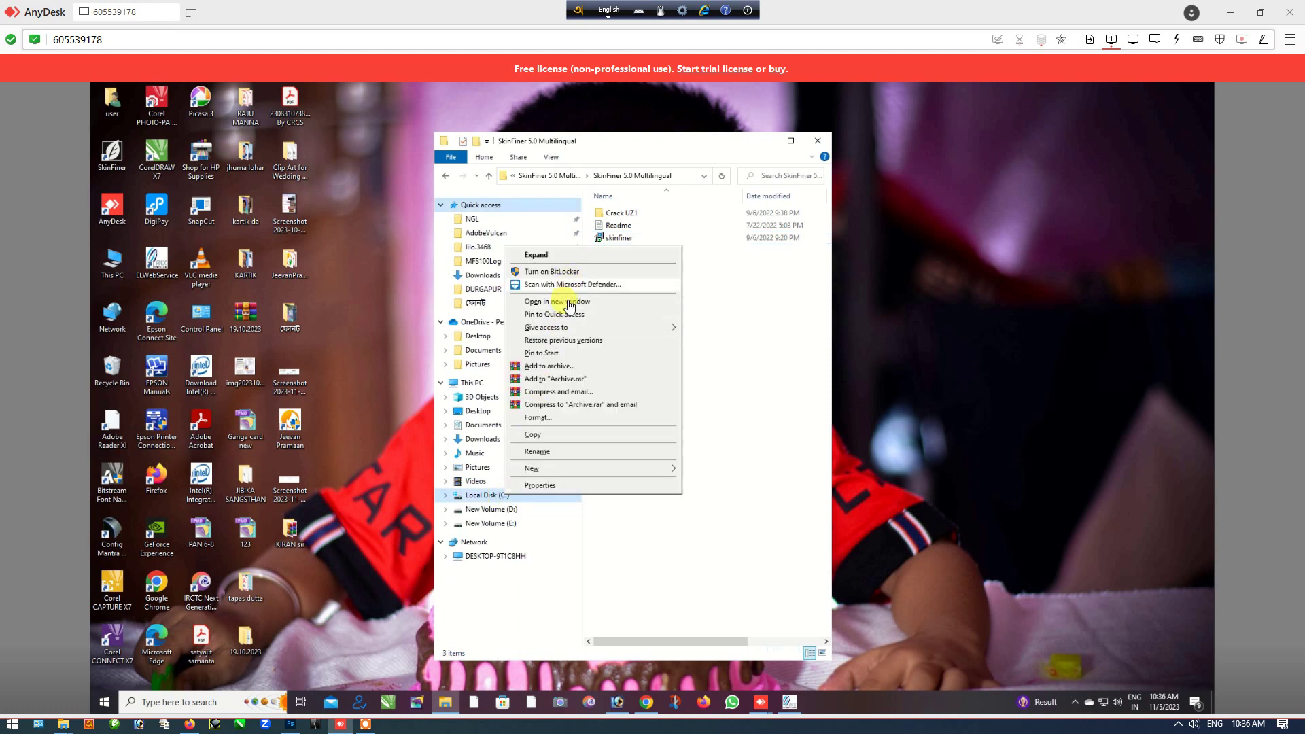
left_click(568, 301)
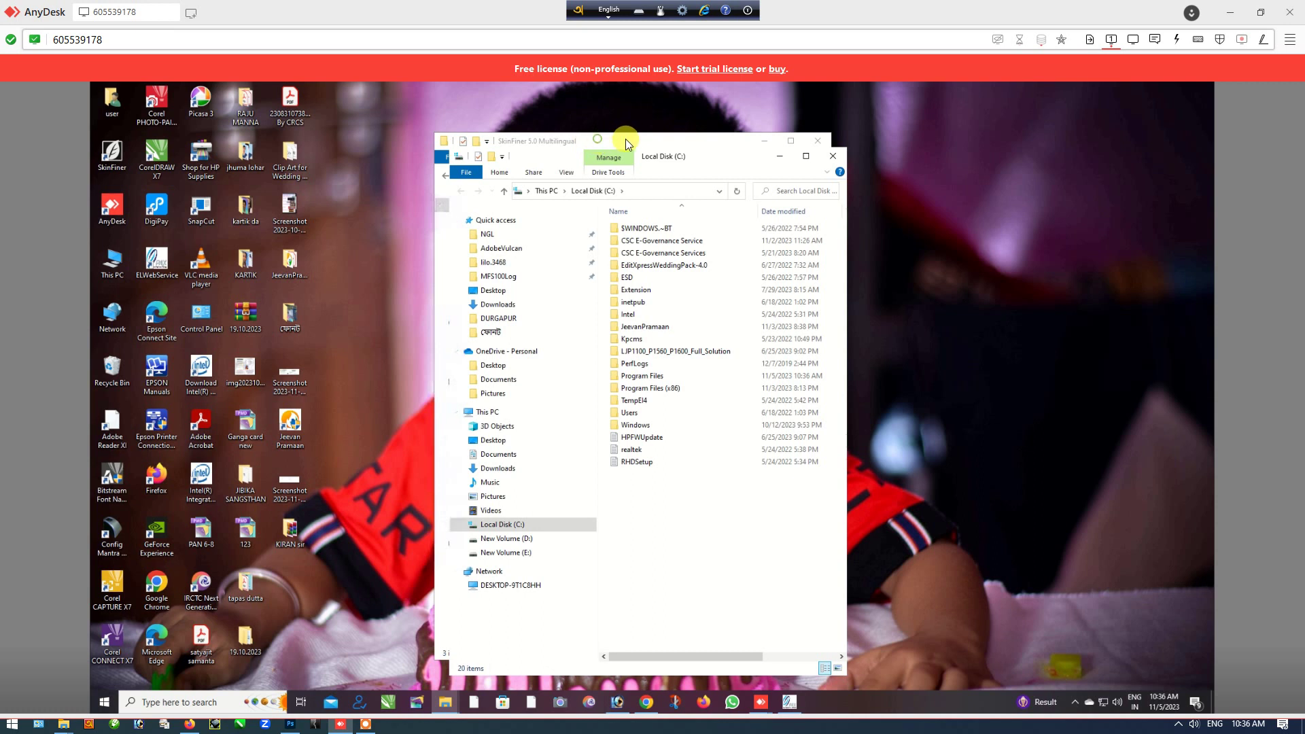
left_click_drag(597, 142, 975, 131)
left_click_drag(717, 159, 588, 143)
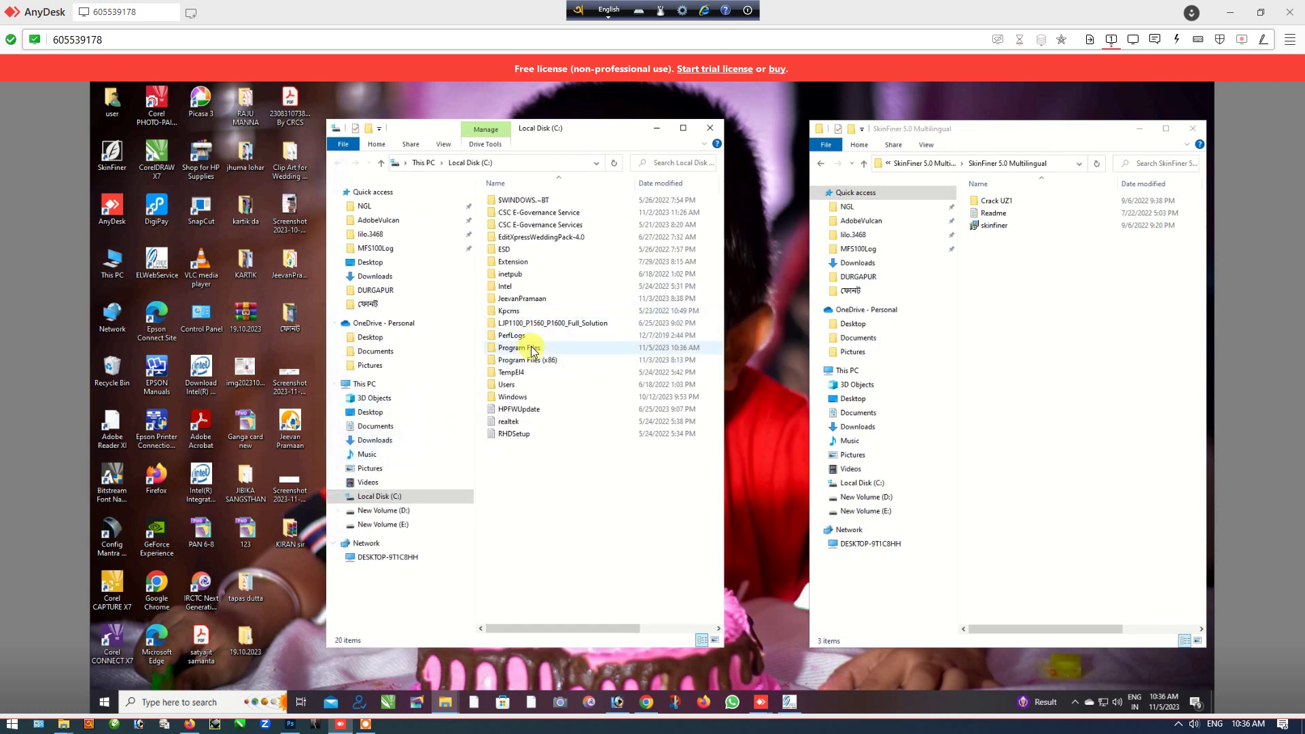
Step: Show C:\Program Files\SkinFiner on the left and the Crack UZ1 folder on the right
double_click(530, 347)
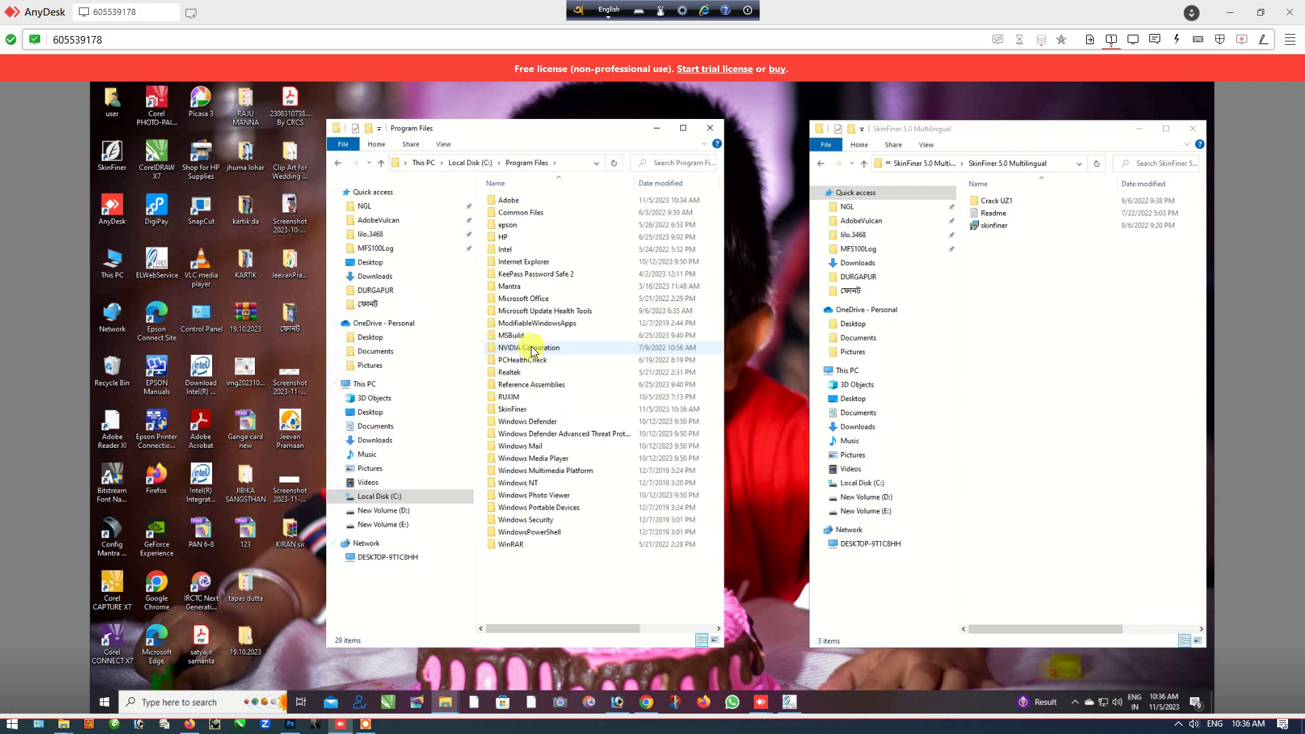
double_click(515, 409)
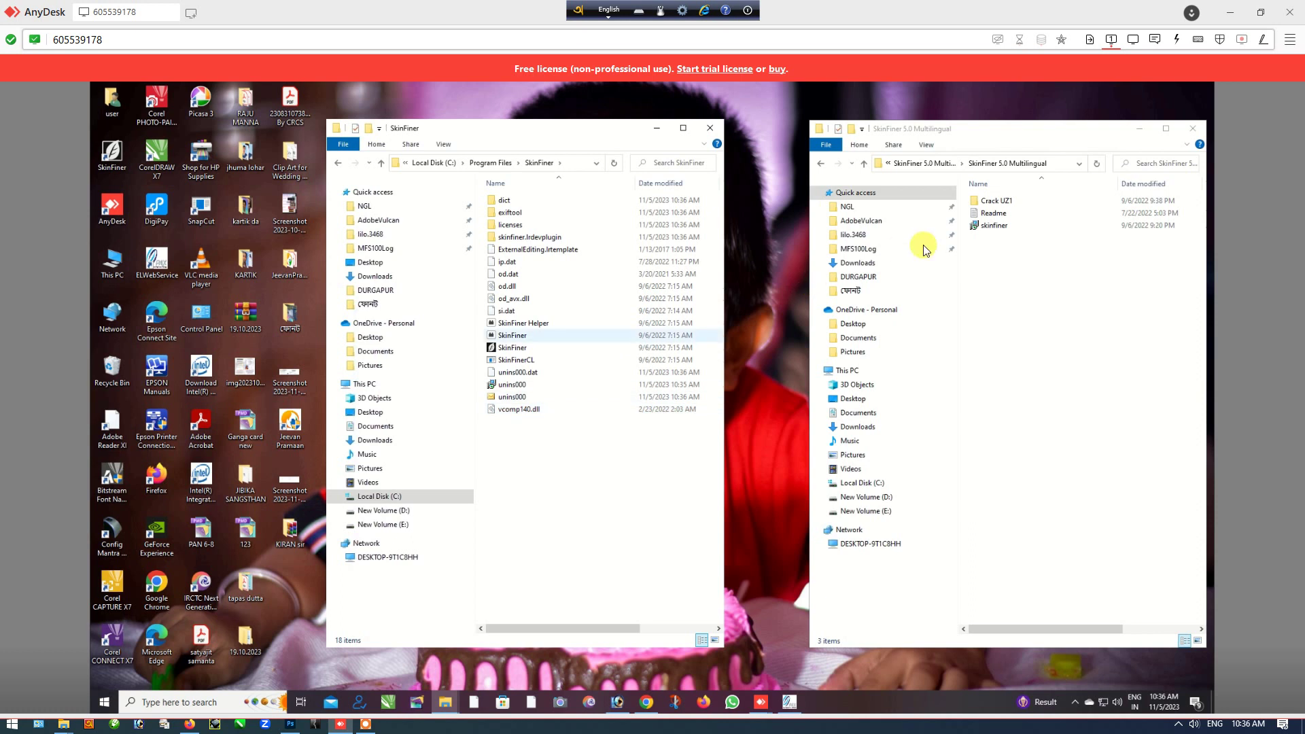
double_click(1004, 204)
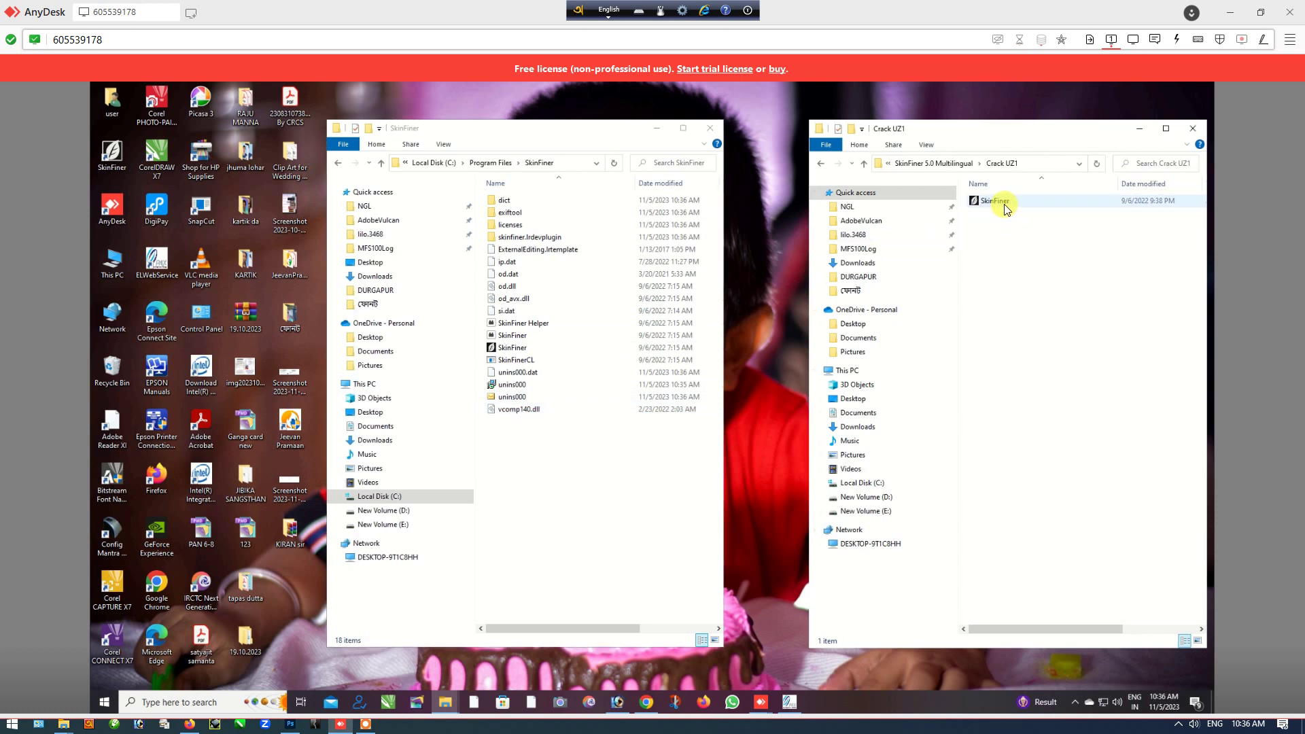
Step: Copy SkinFiner.exe from Crack UZ1 into C:\Program Files\SkinFiner, replacing the existing file as administrator
left_click(1005, 203)
right_click(1006, 206)
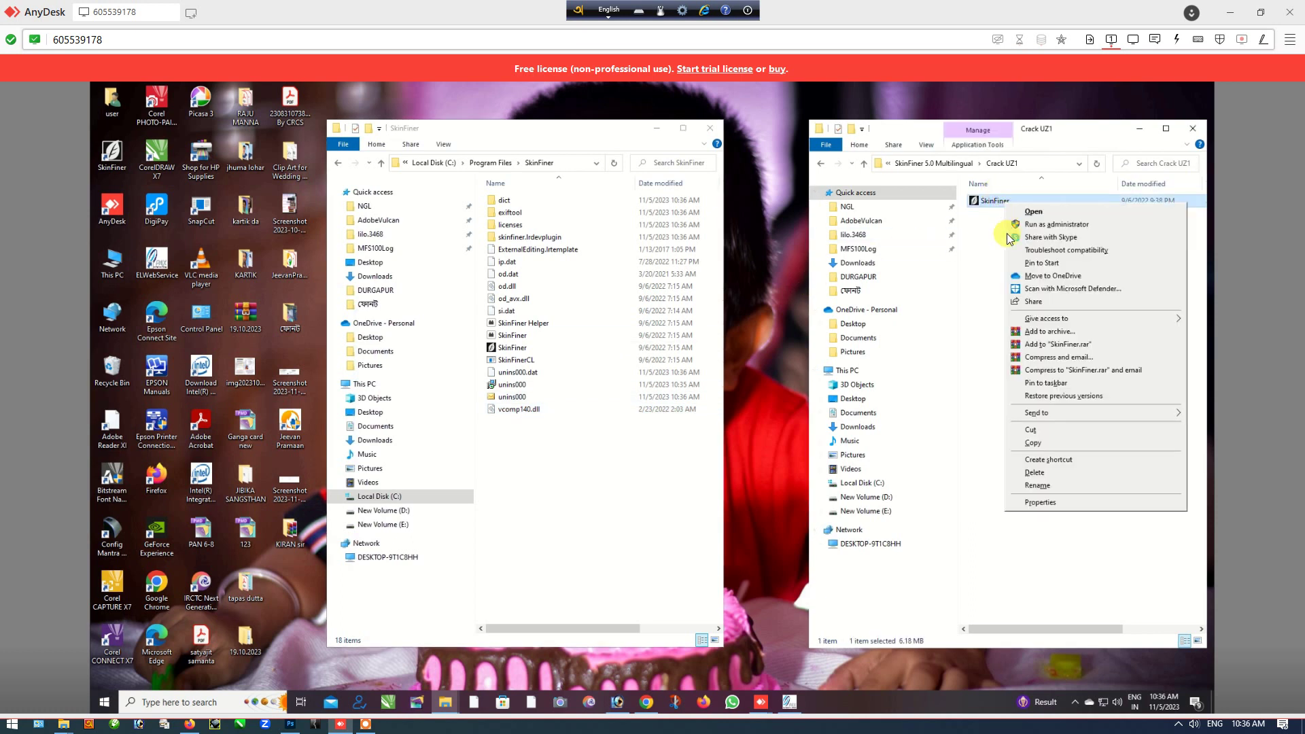
left_click(1033, 443)
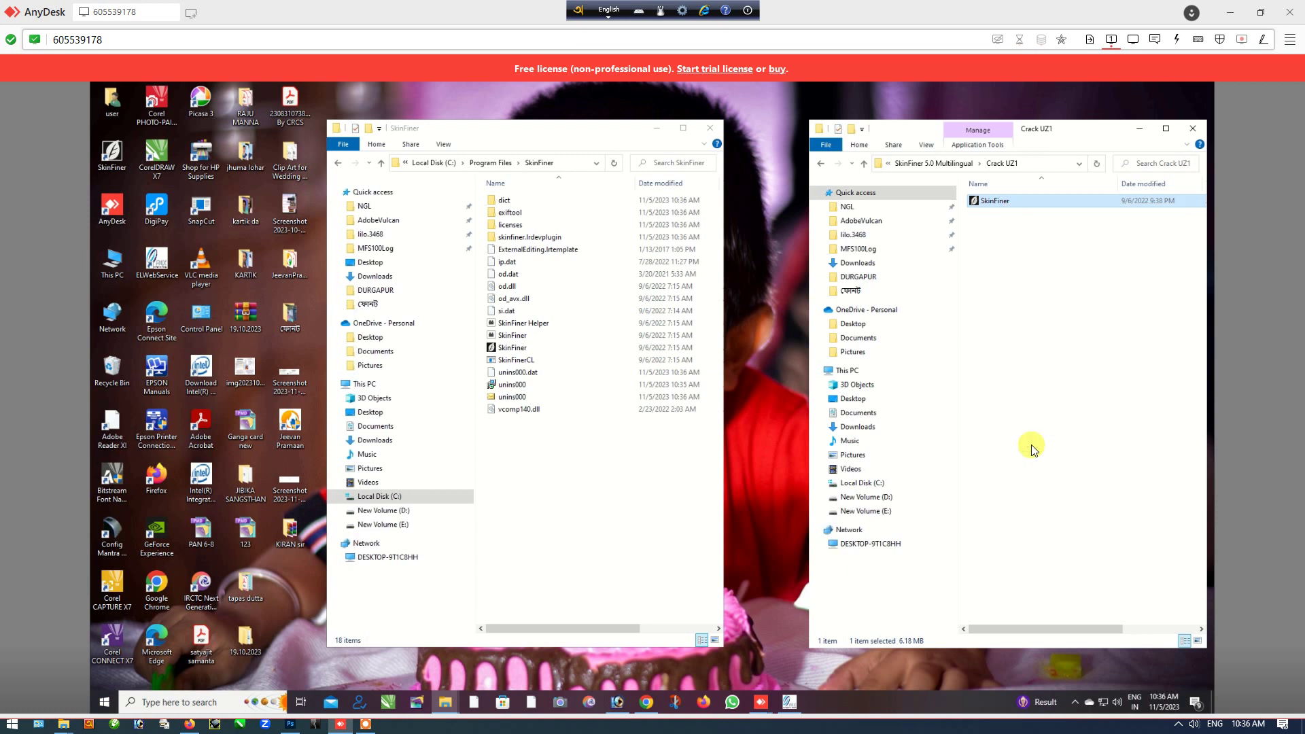
right_click(580, 465)
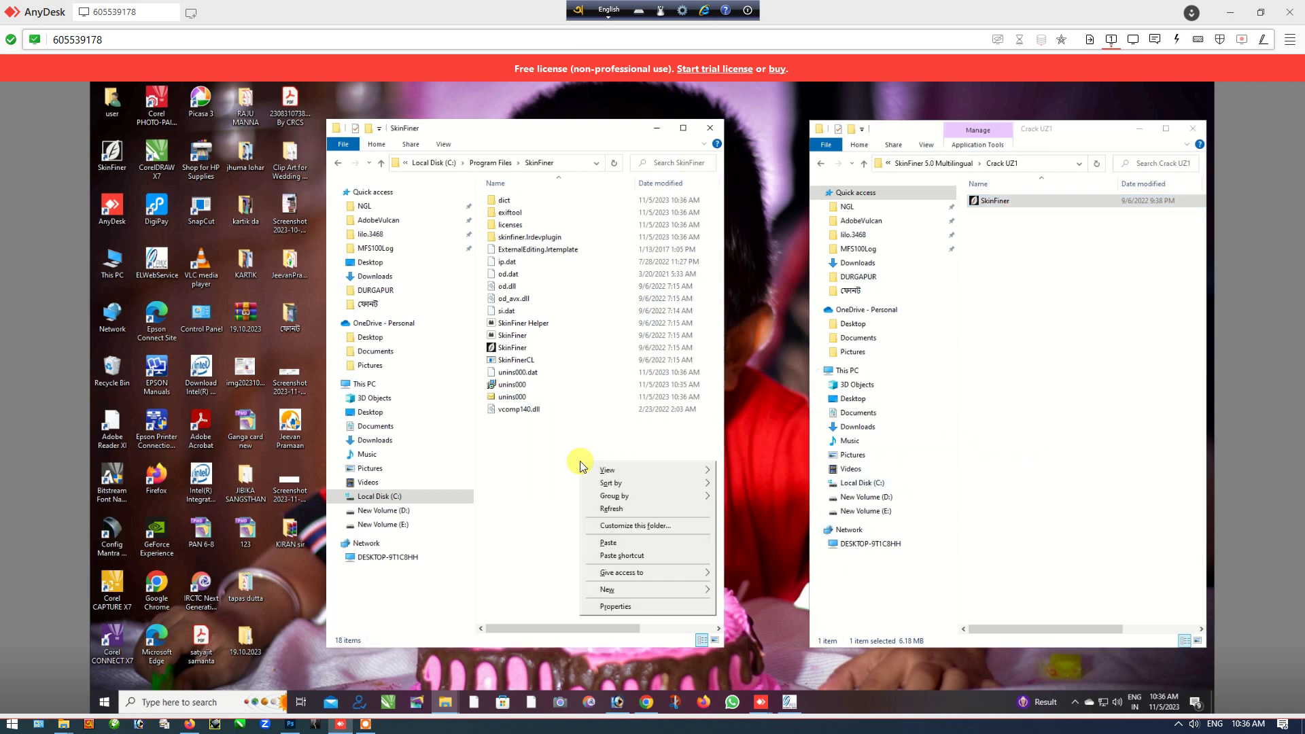
left_click(598, 542)
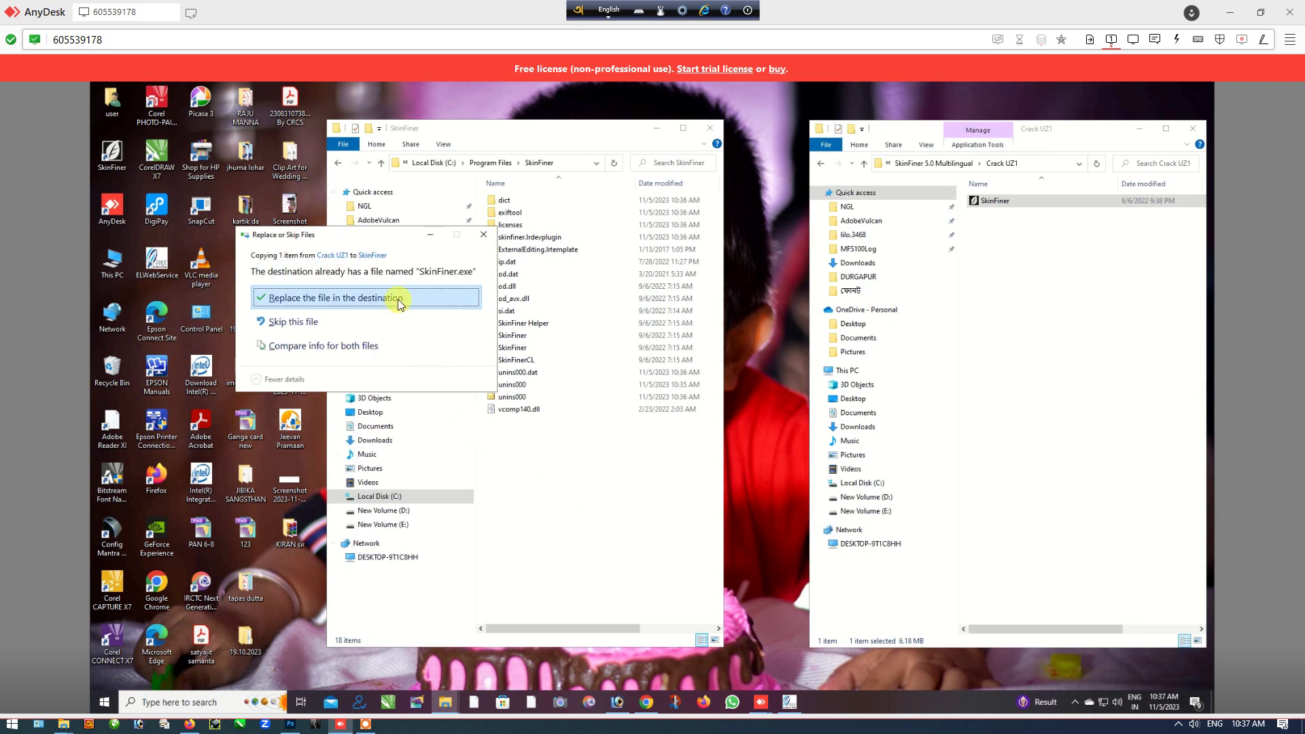
left_click(399, 298)
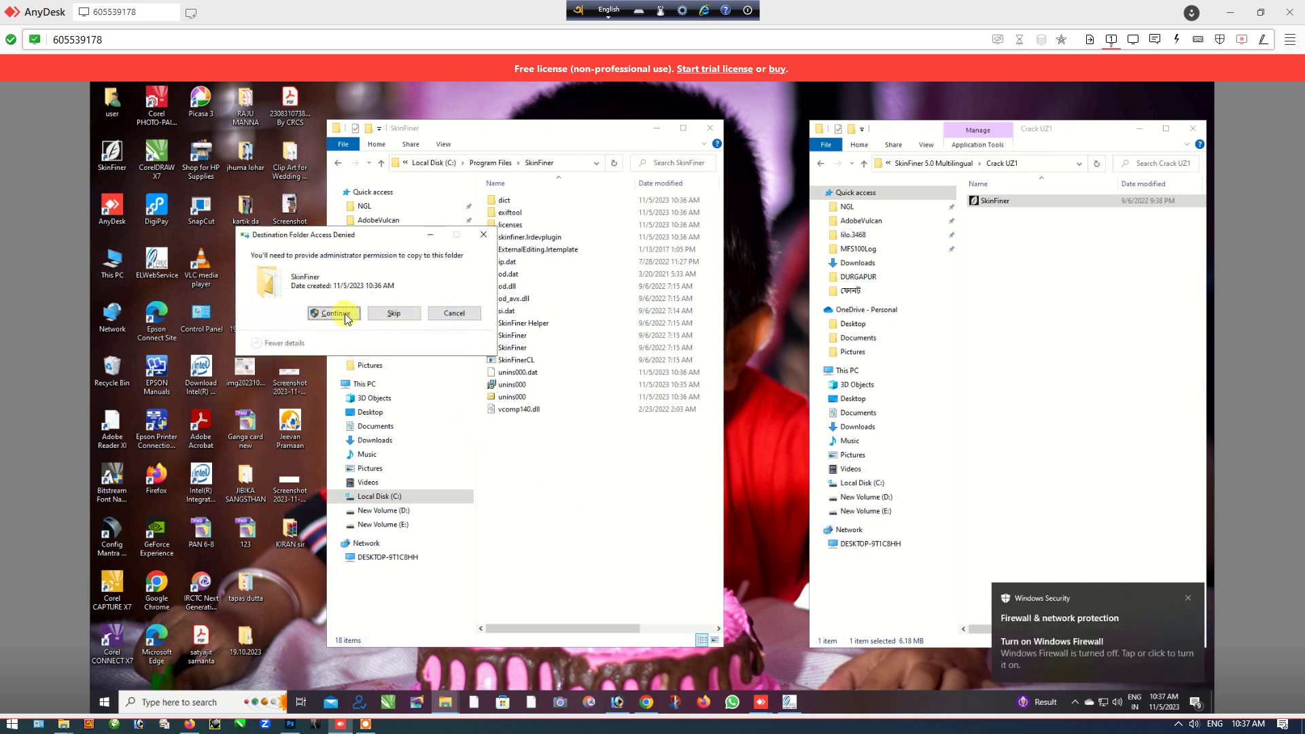
left_click(335, 313)
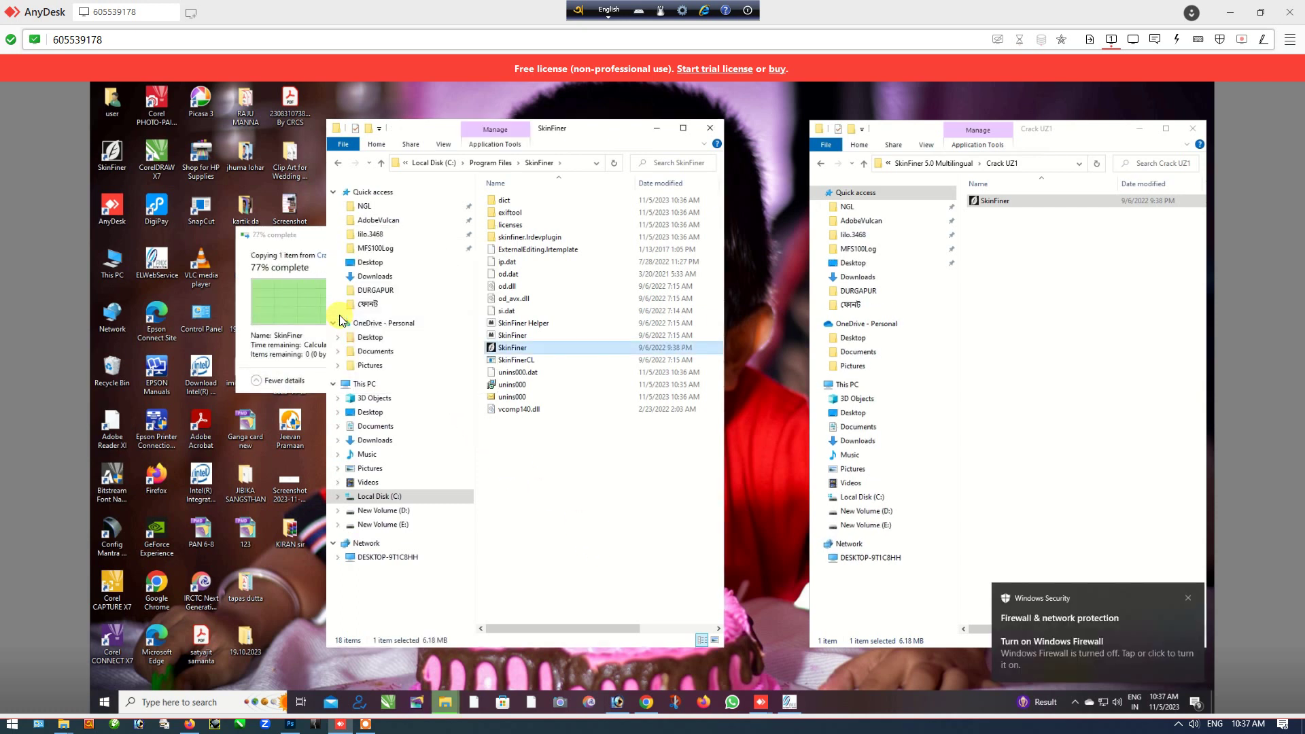
left_click(523, 337)
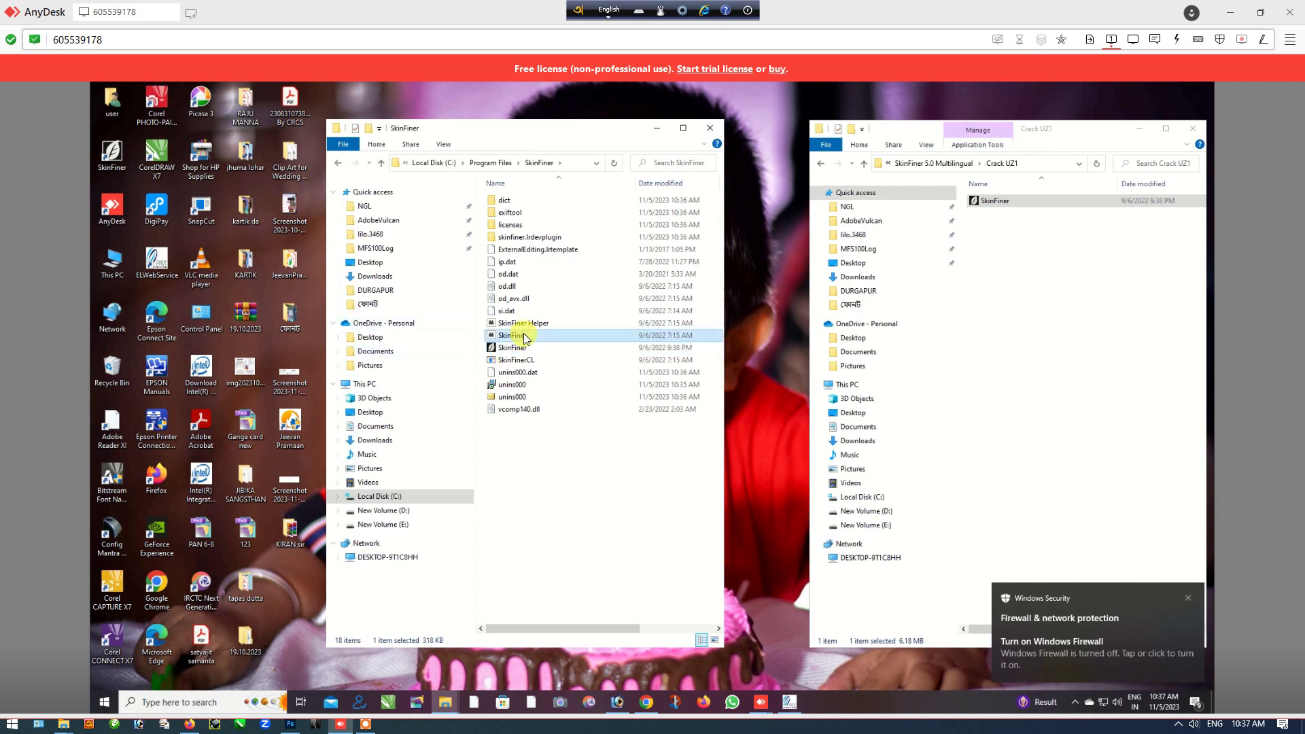
Step: Copy the SkinFiner plugin into Program Files\Adobe\Adobe Photoshop 2021\Plug-ins with administrator permission
right_click(525, 338)
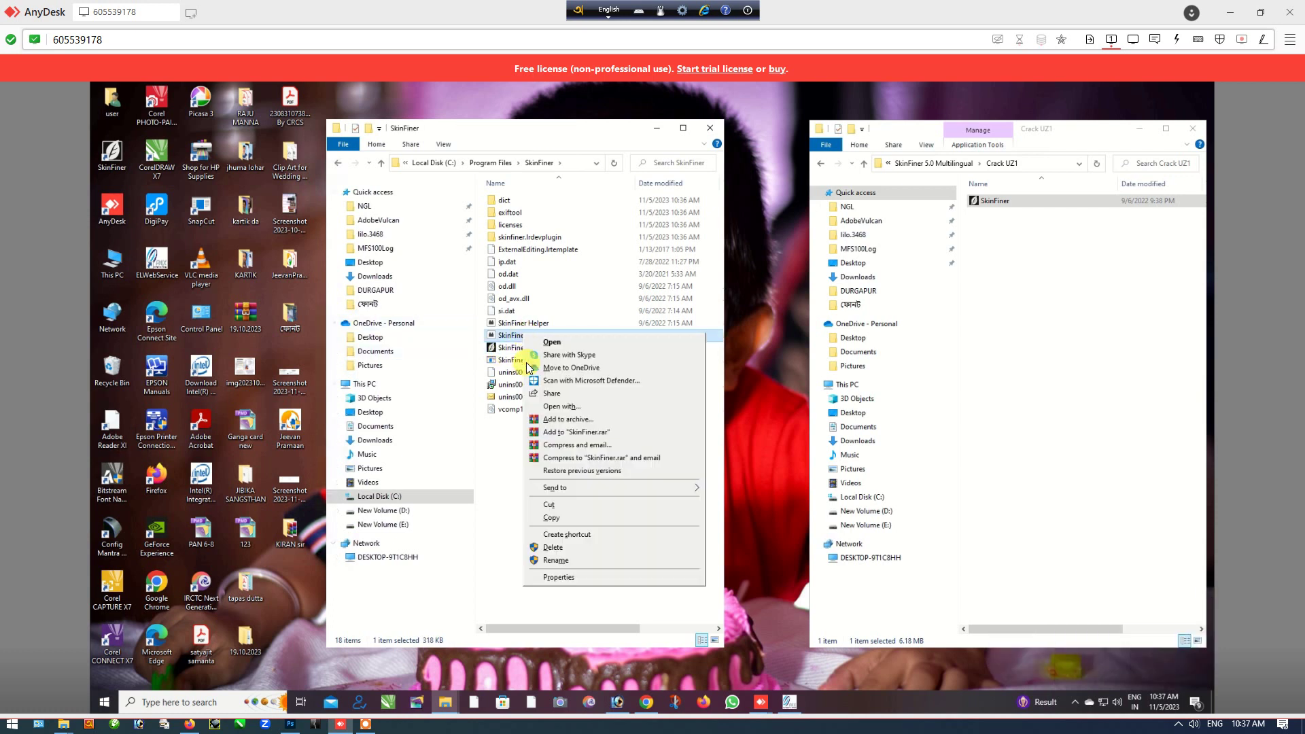
left_click(552, 517)
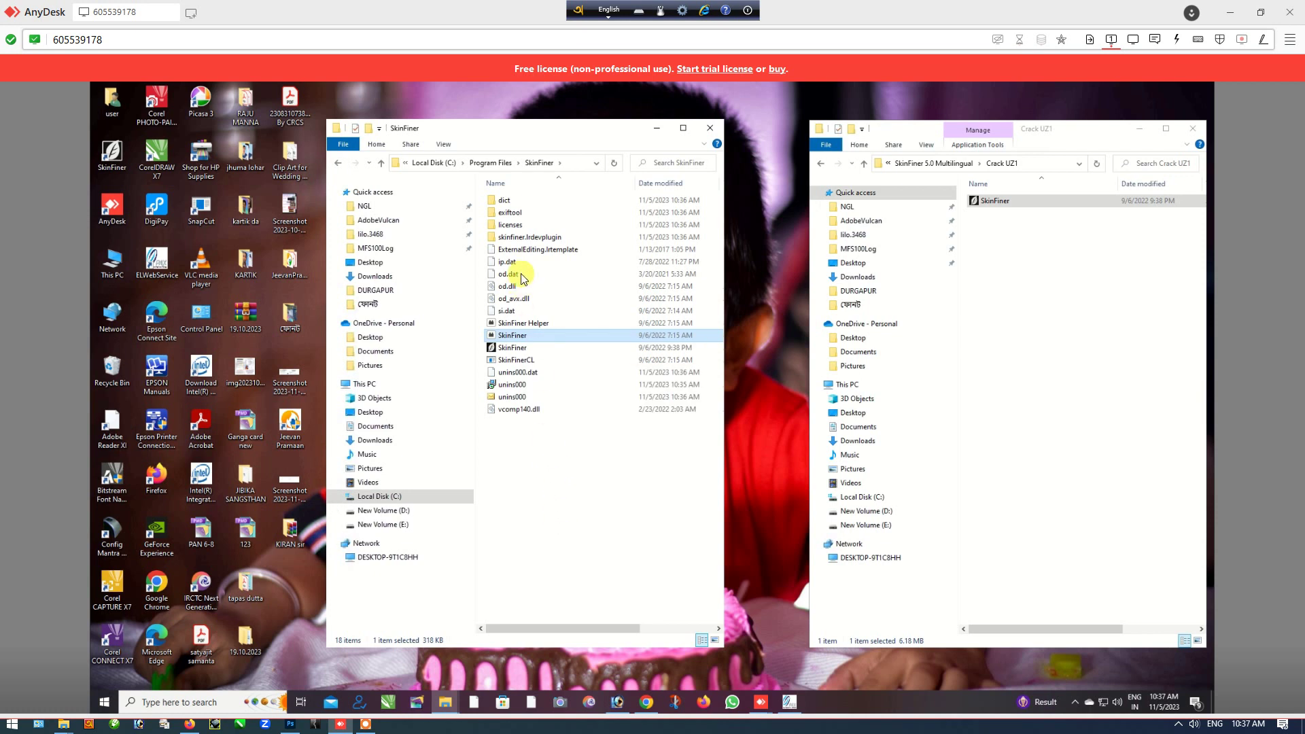
left_click(494, 167)
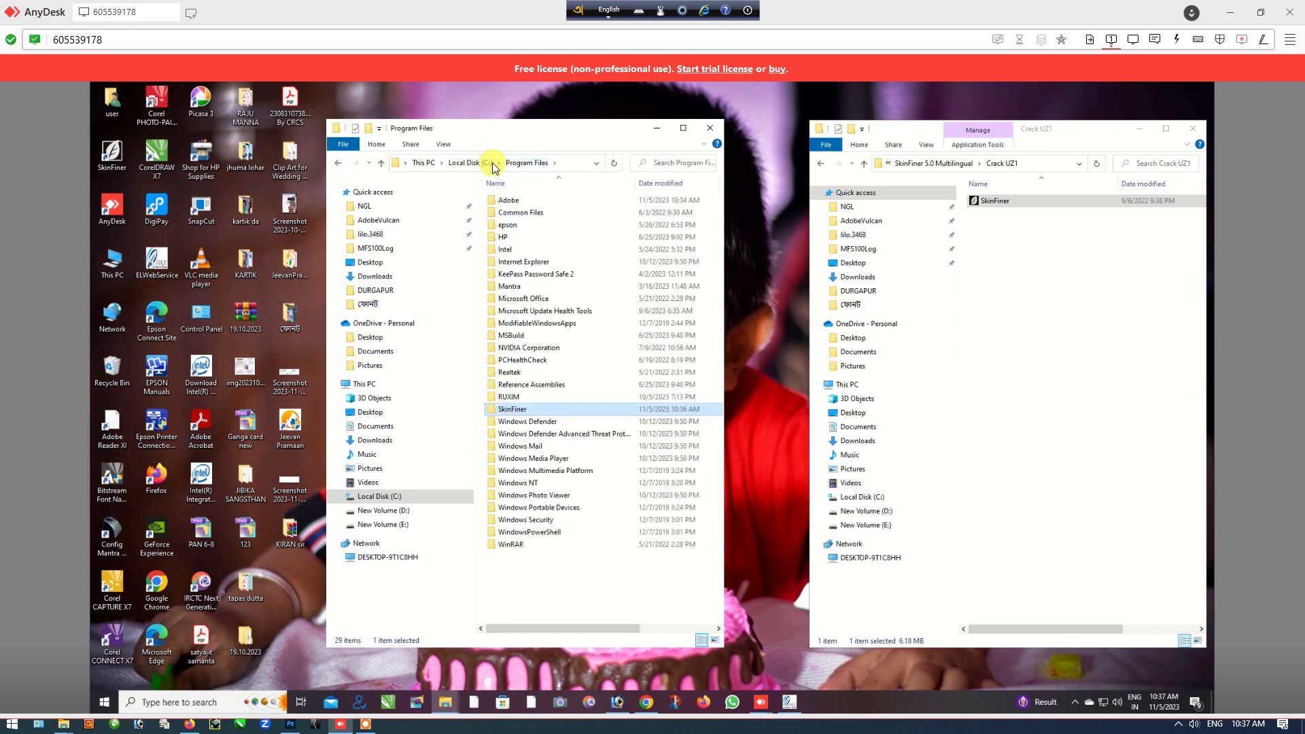
double_click(510, 203)
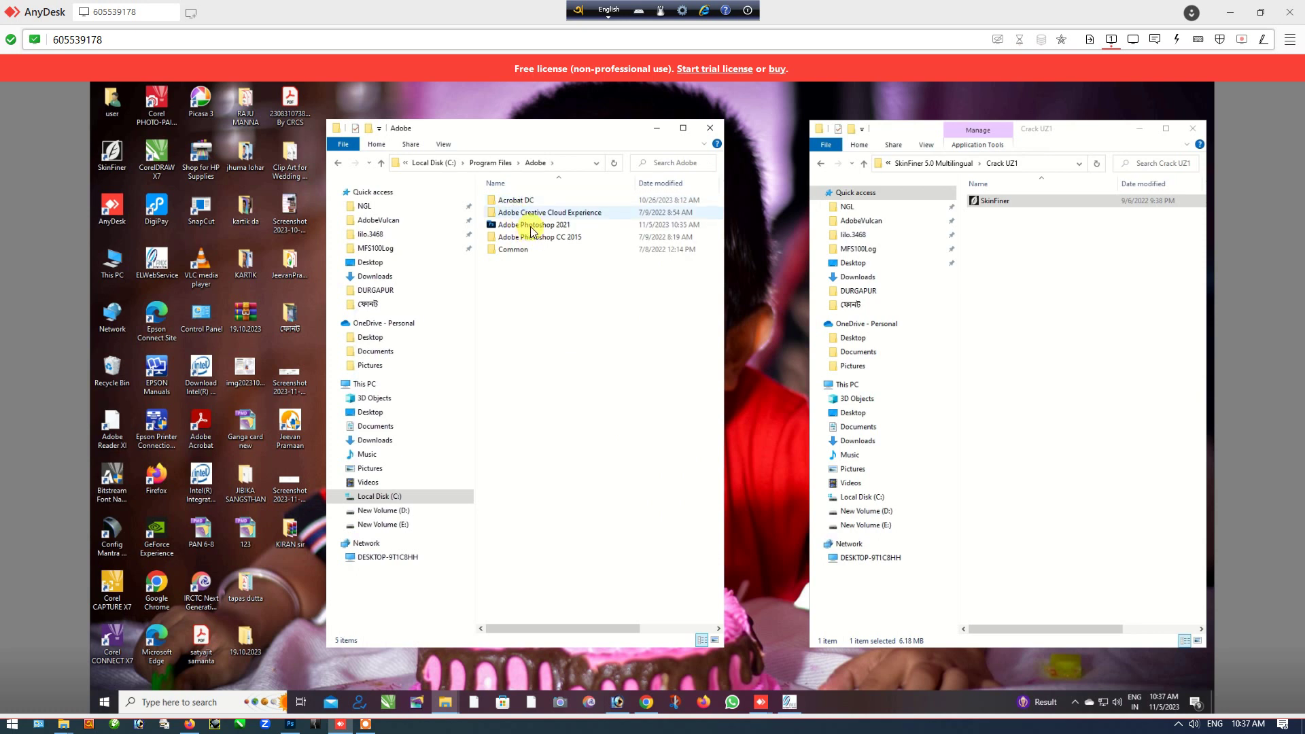
double_click(532, 226)
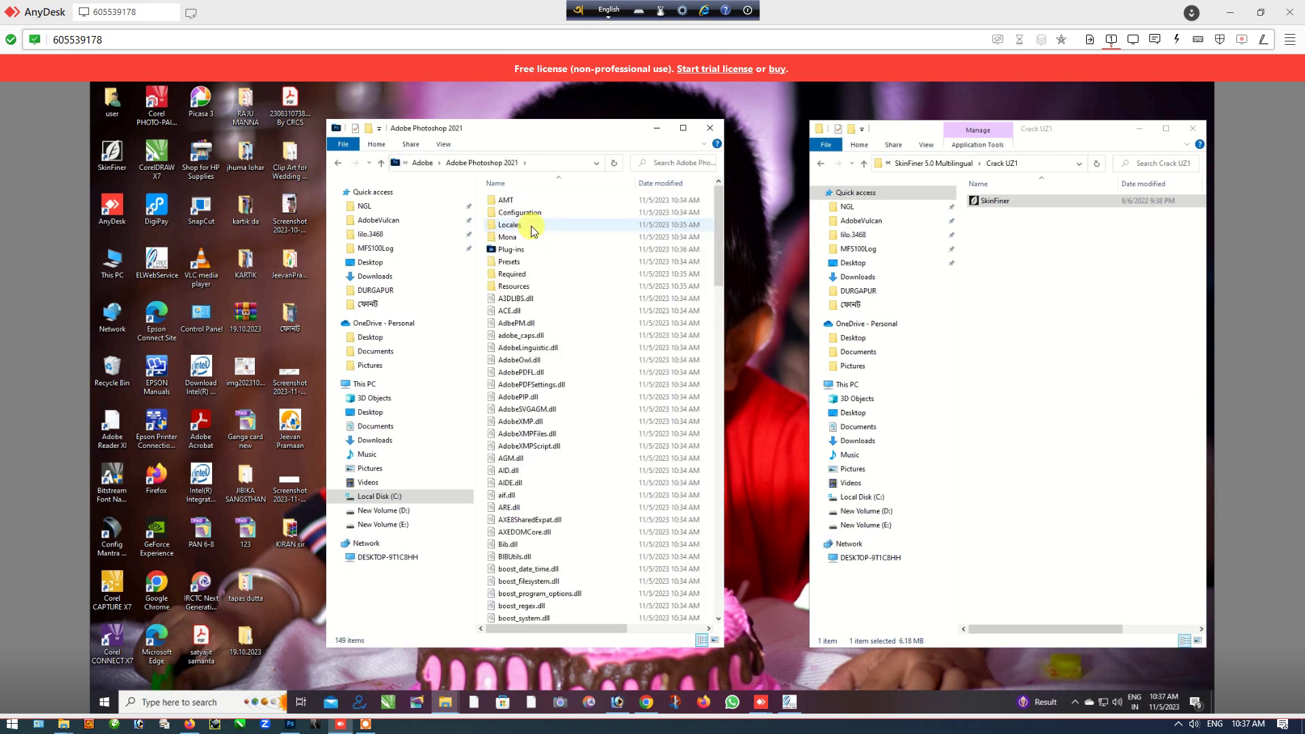
double_click(552, 256)
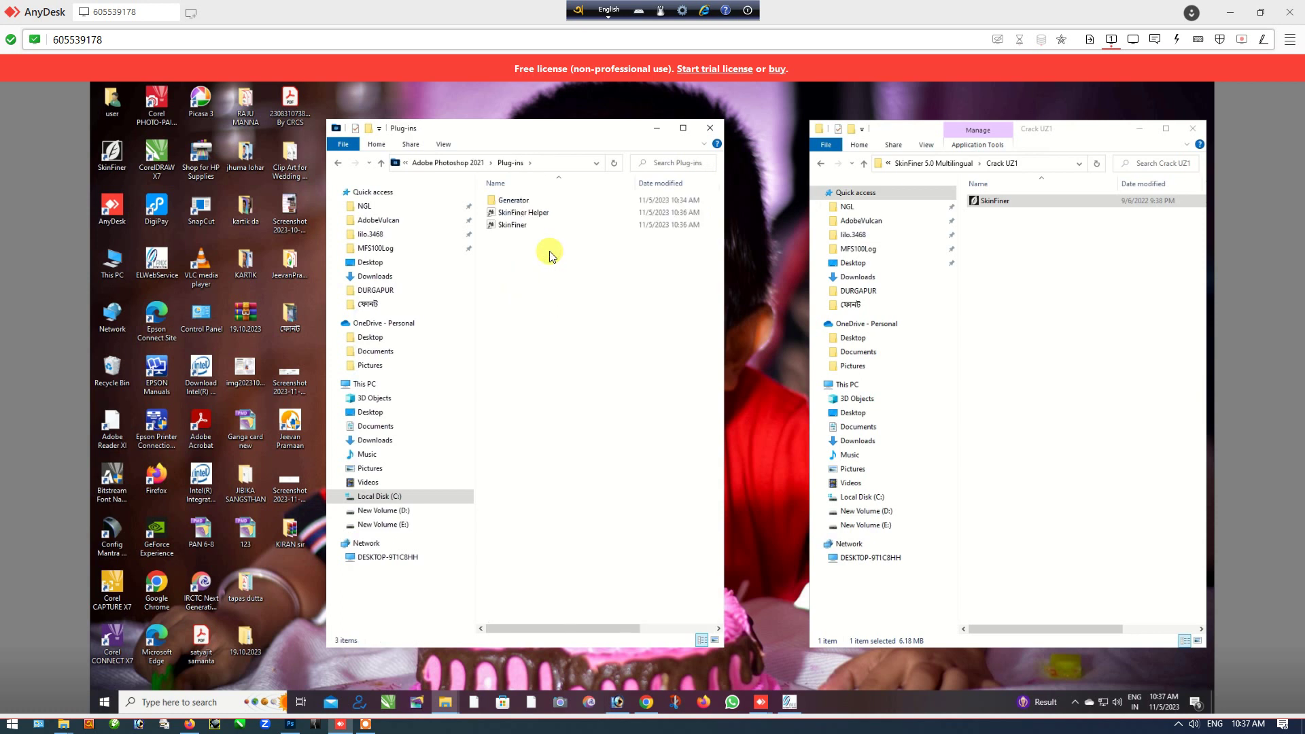
right_click(550, 254)
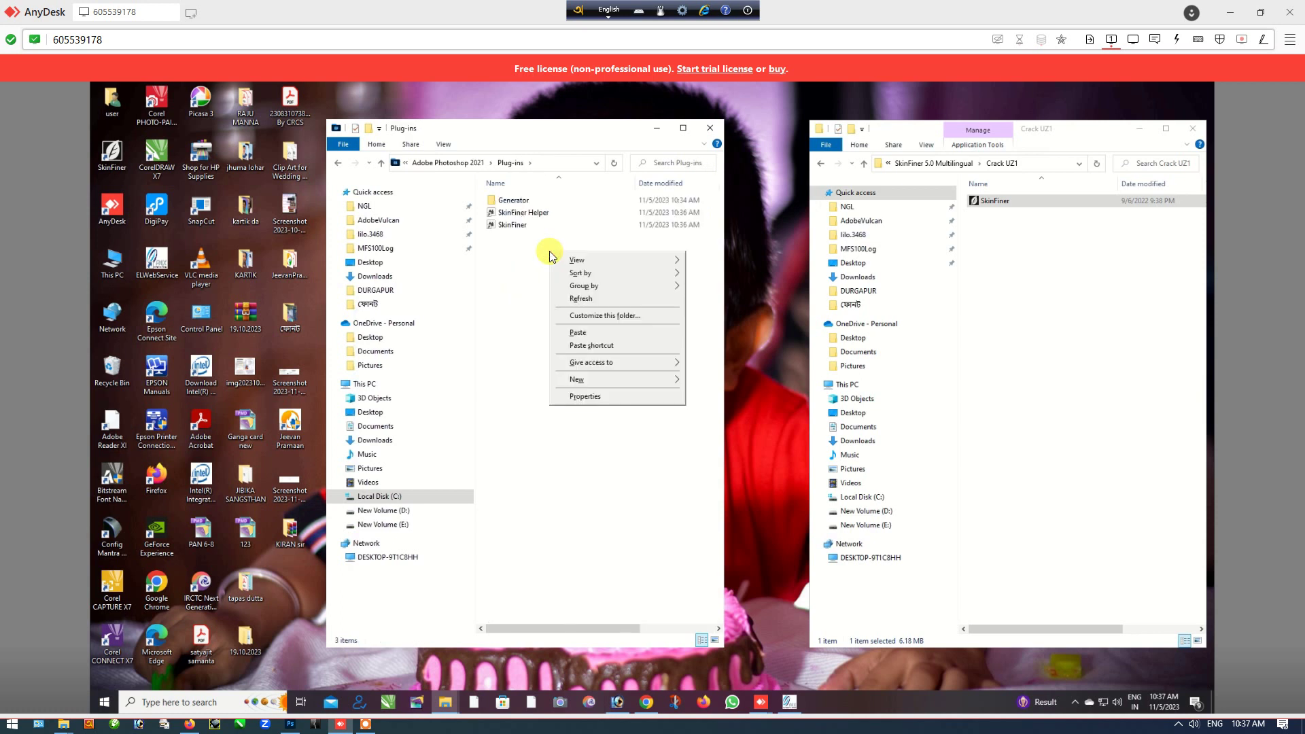
left_click(577, 333)
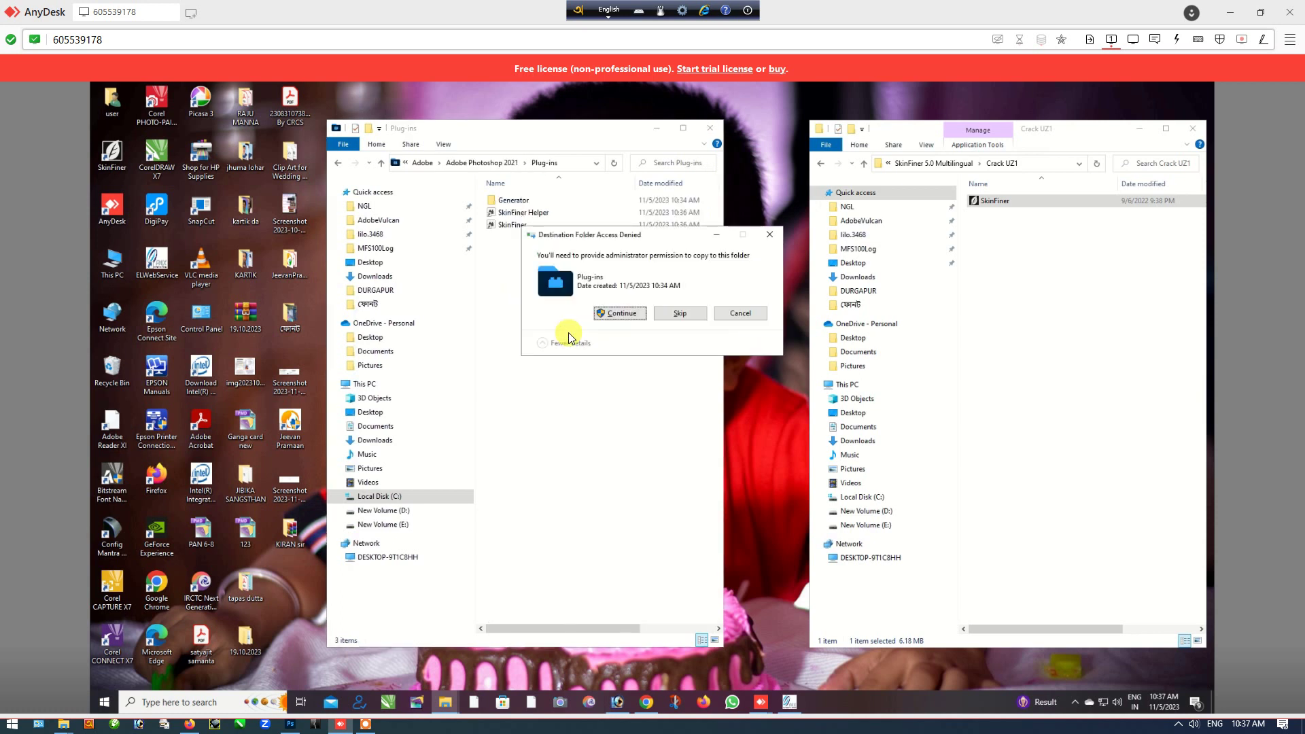
left_click(607, 314)
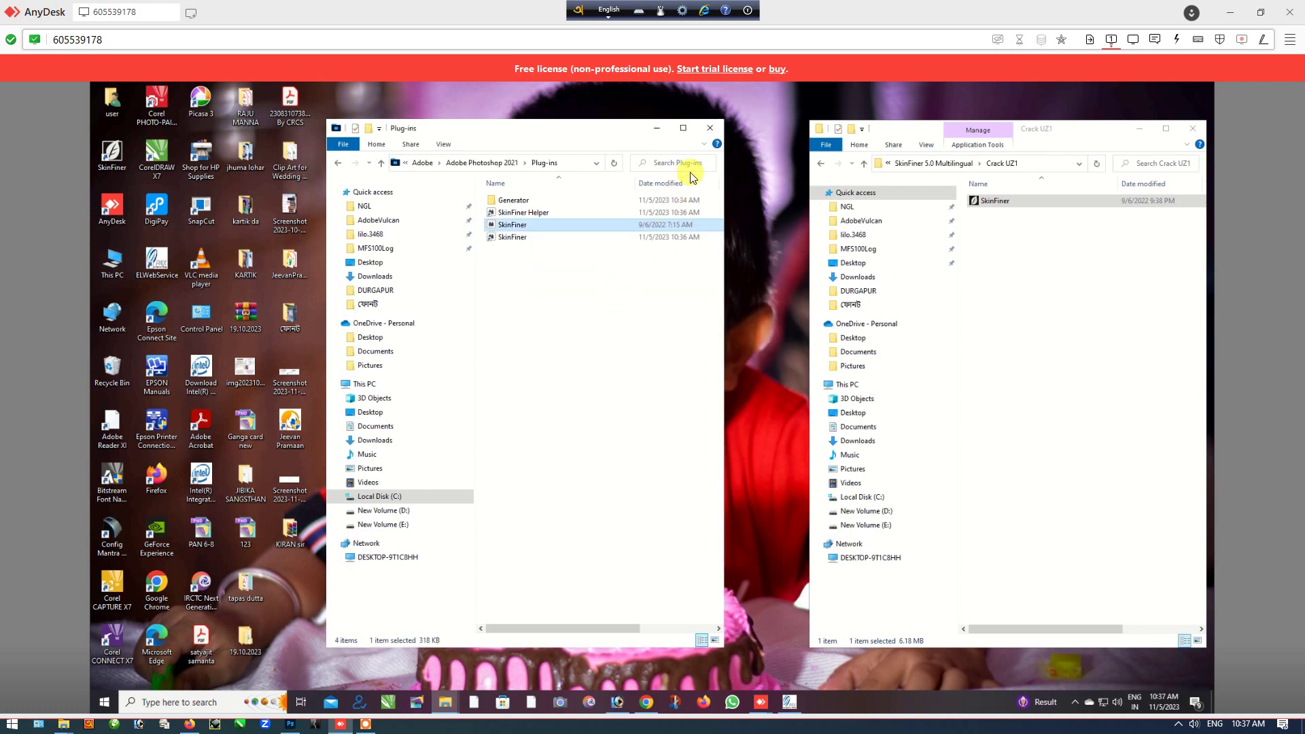
Step: Close the Plug-ins and Crack UZ1 File Explorer windows
left_click(710, 129)
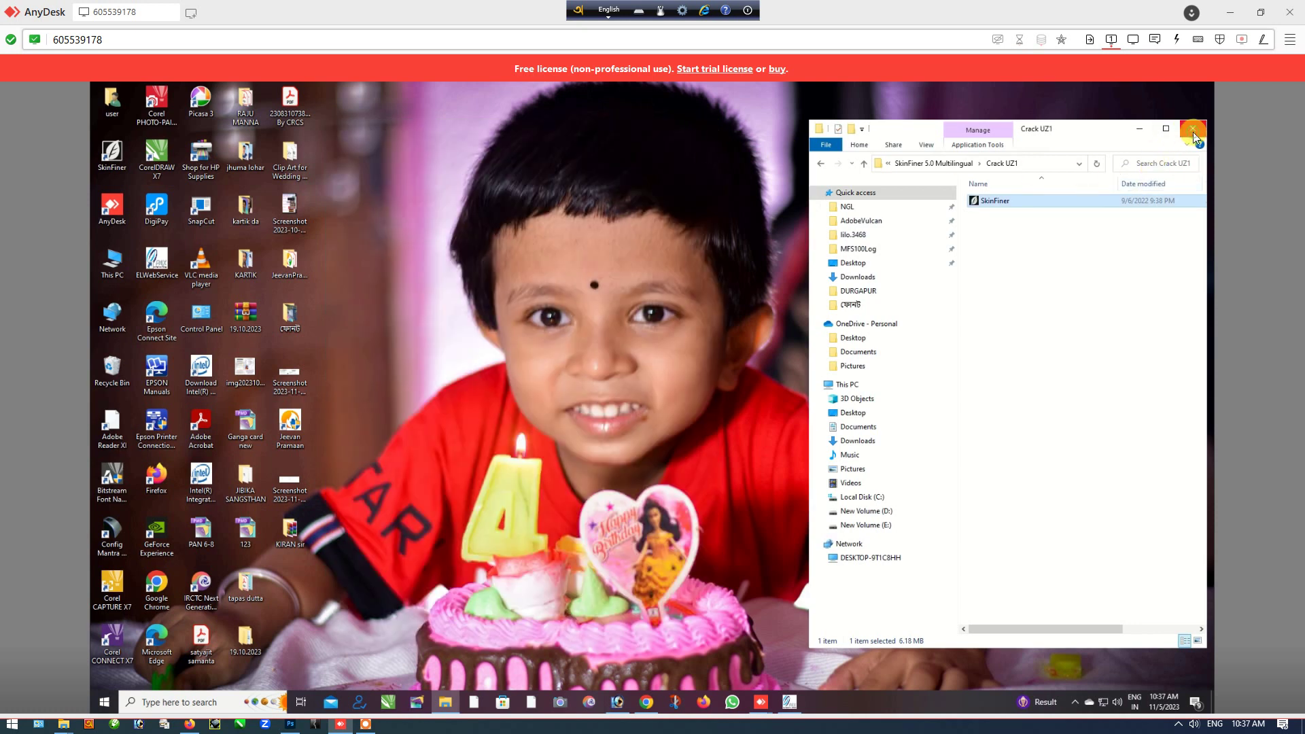
left_click(1193, 129)
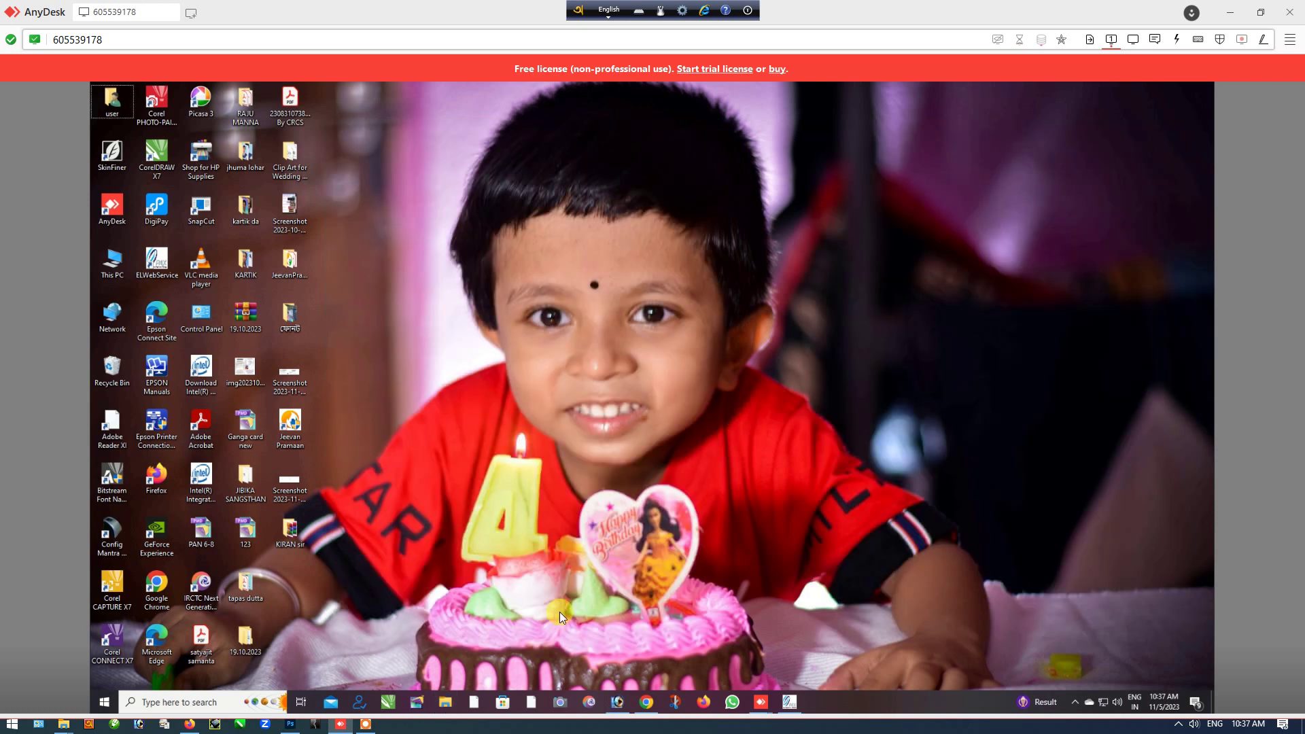
left_click(102, 706)
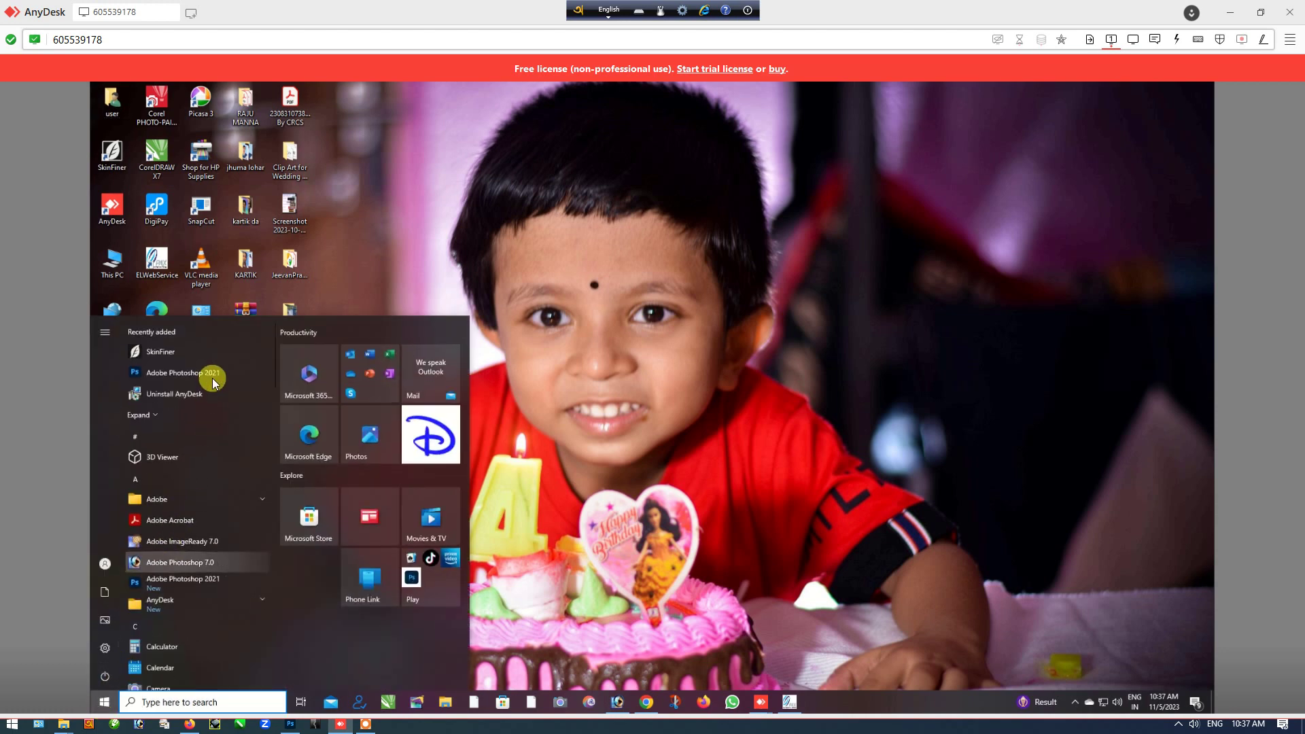
Step: Pin Adobe Photoshop 2021 to the taskbar from its Start menu entry, then dismiss Start
right_click(213, 380)
left_click(267, 405)
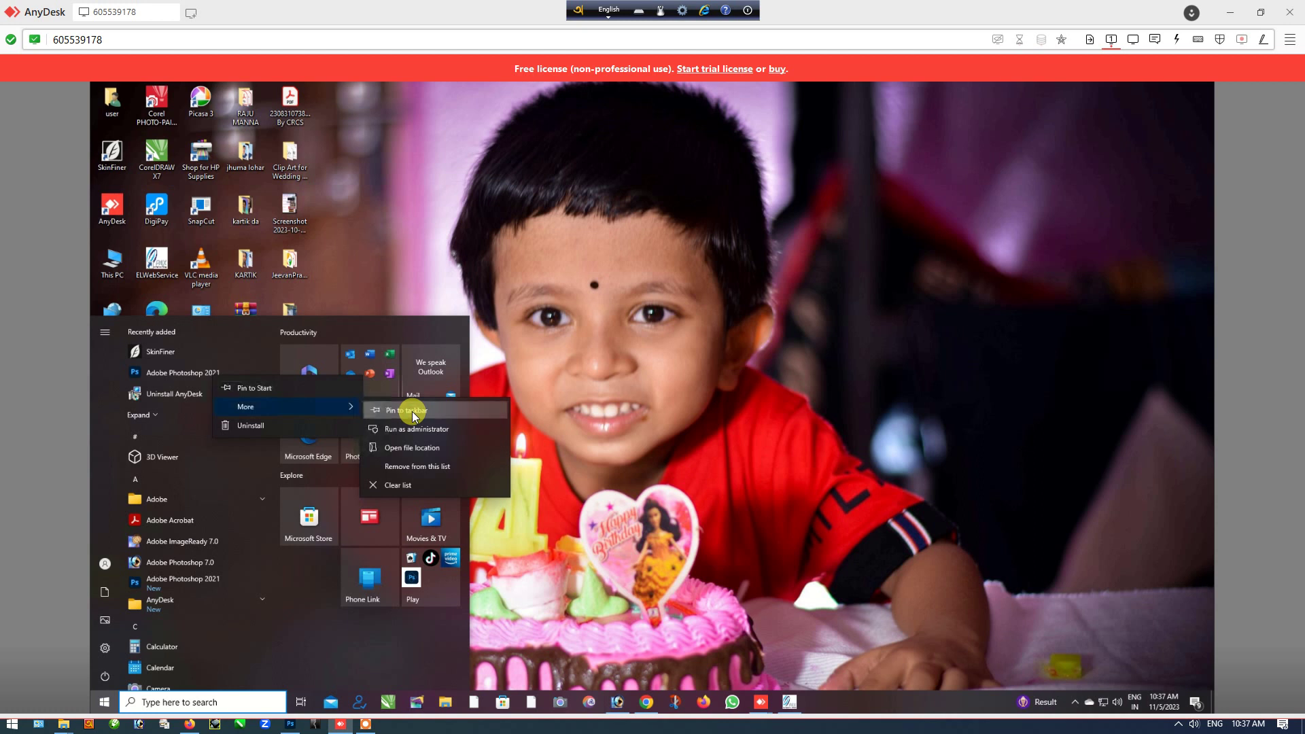
left_click(413, 411)
left_click(593, 456)
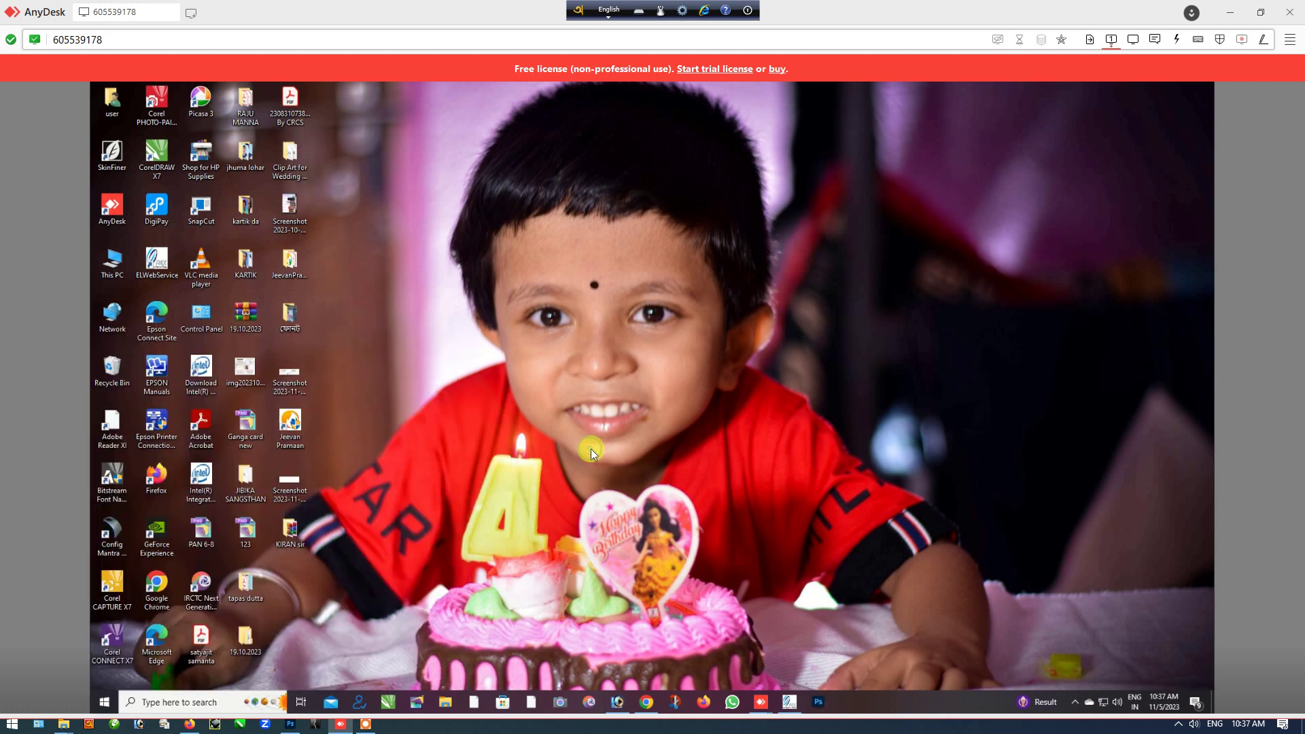
Step: Discard the old Untitled-1 document without saving and bring up Photoshop 2021's Welcome home screen
left_click(822, 703)
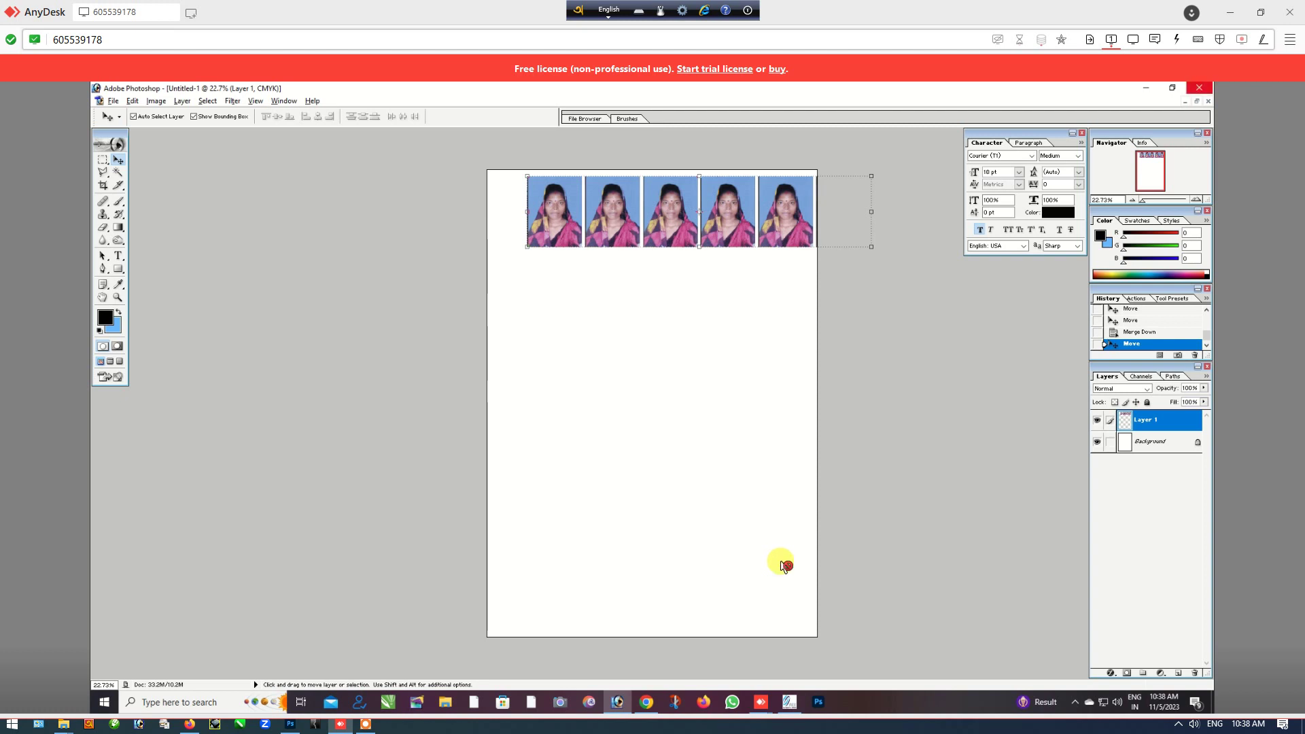
left_click(1199, 88)
left_click(656, 318)
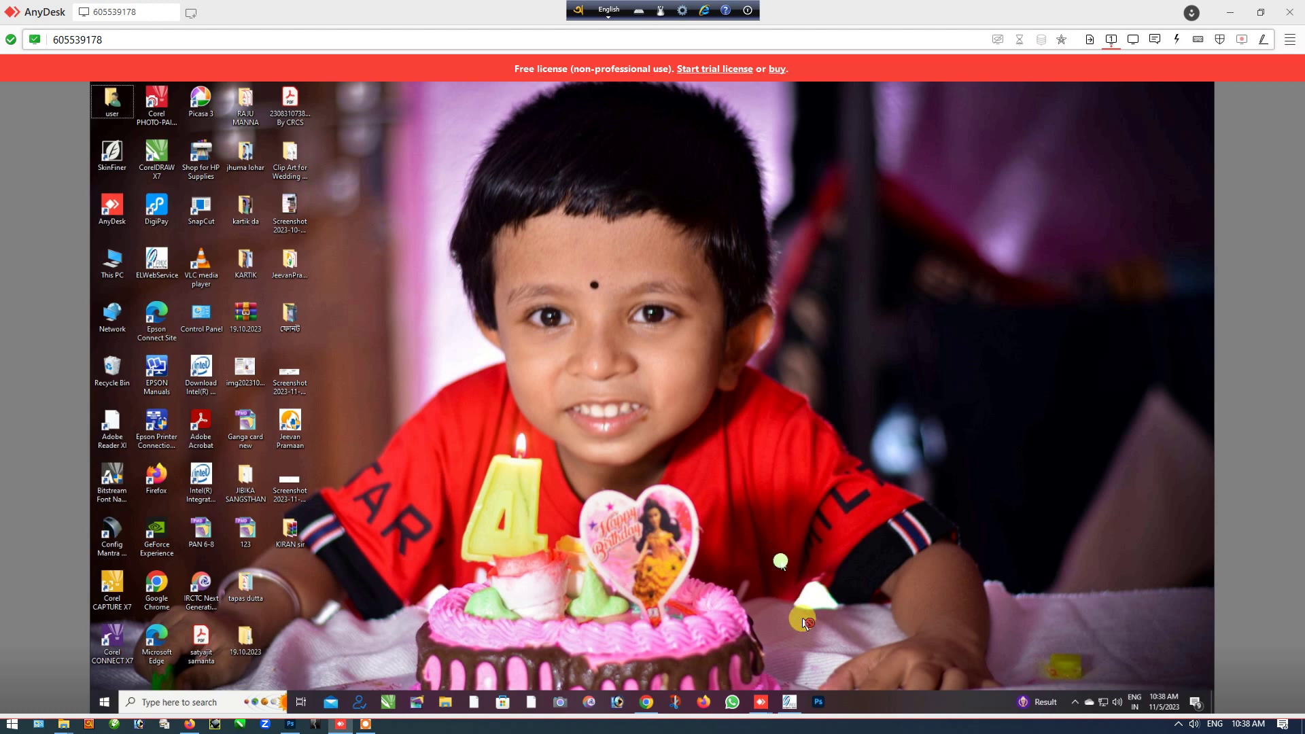
left_click(817, 707)
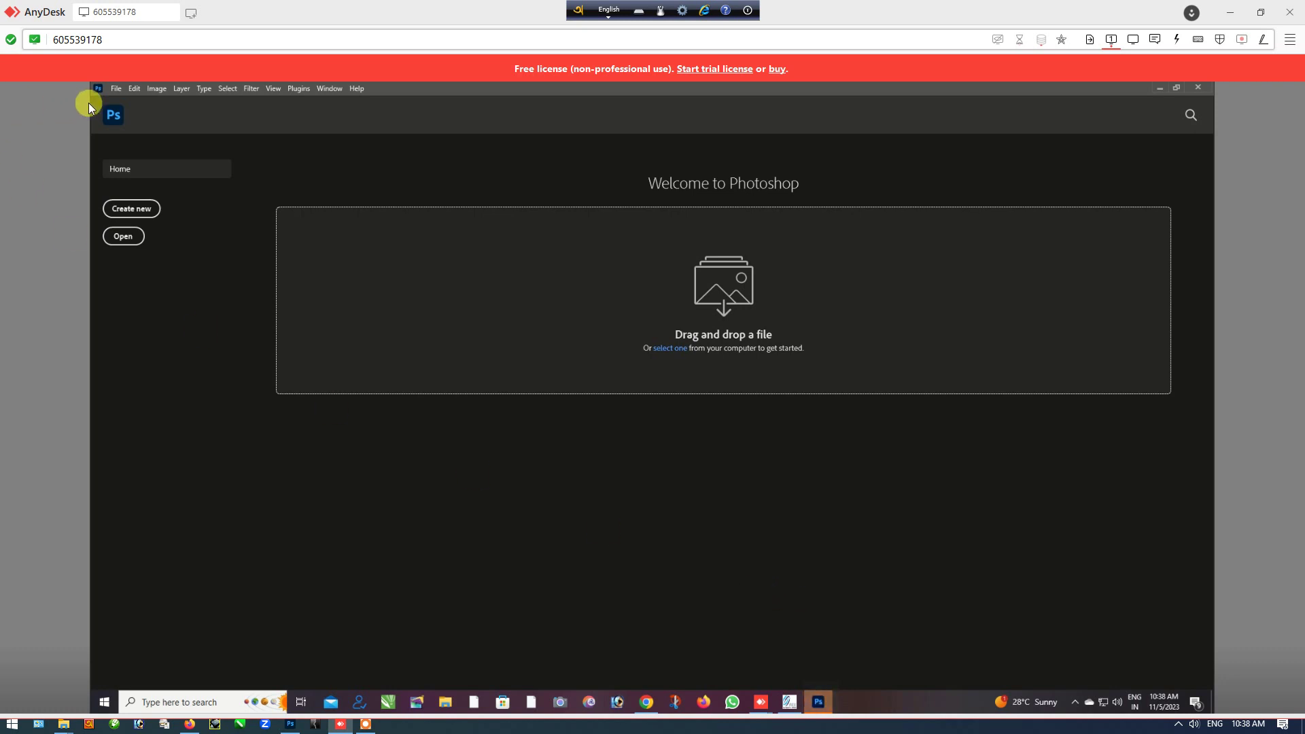
Step: Exit the Home screen, glance at the Filter menu, and switch to the Photography workspace
left_click(115, 119)
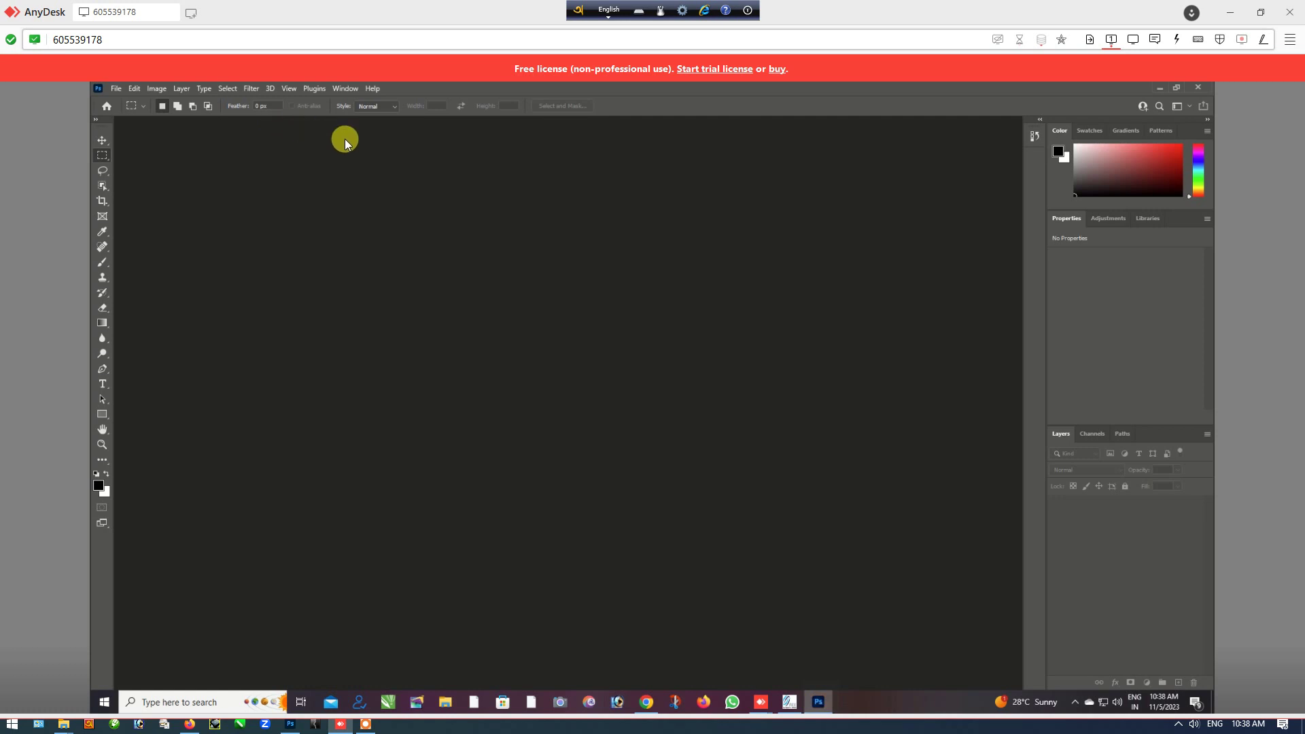
left_click(251, 89)
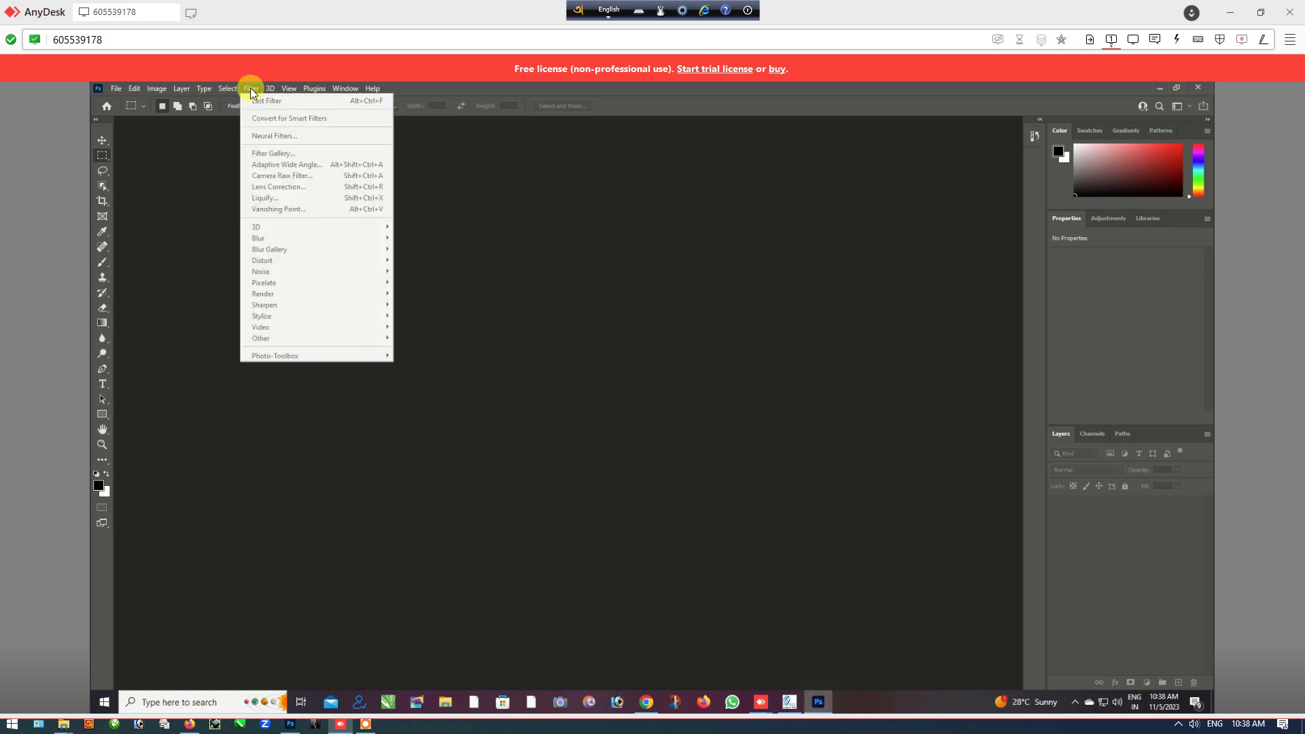
left_click(548, 171)
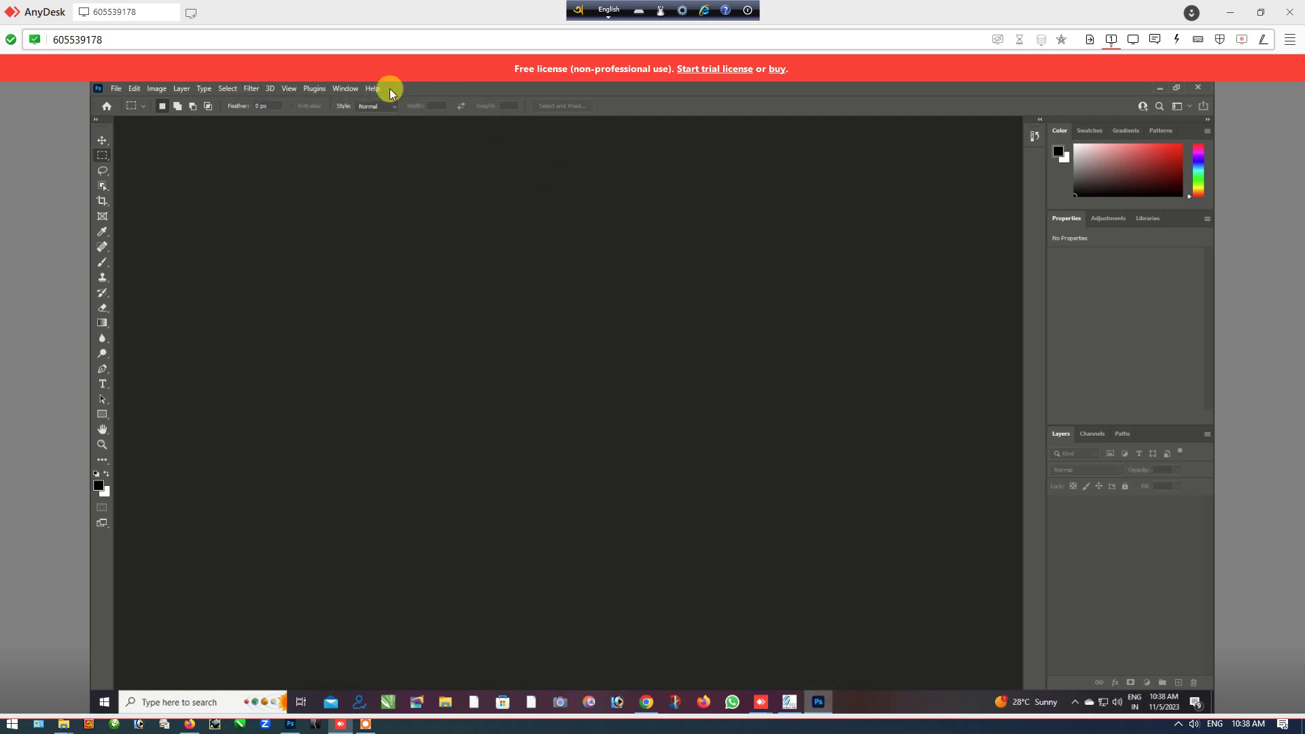
left_click(348, 90)
mouse_move(359, 112)
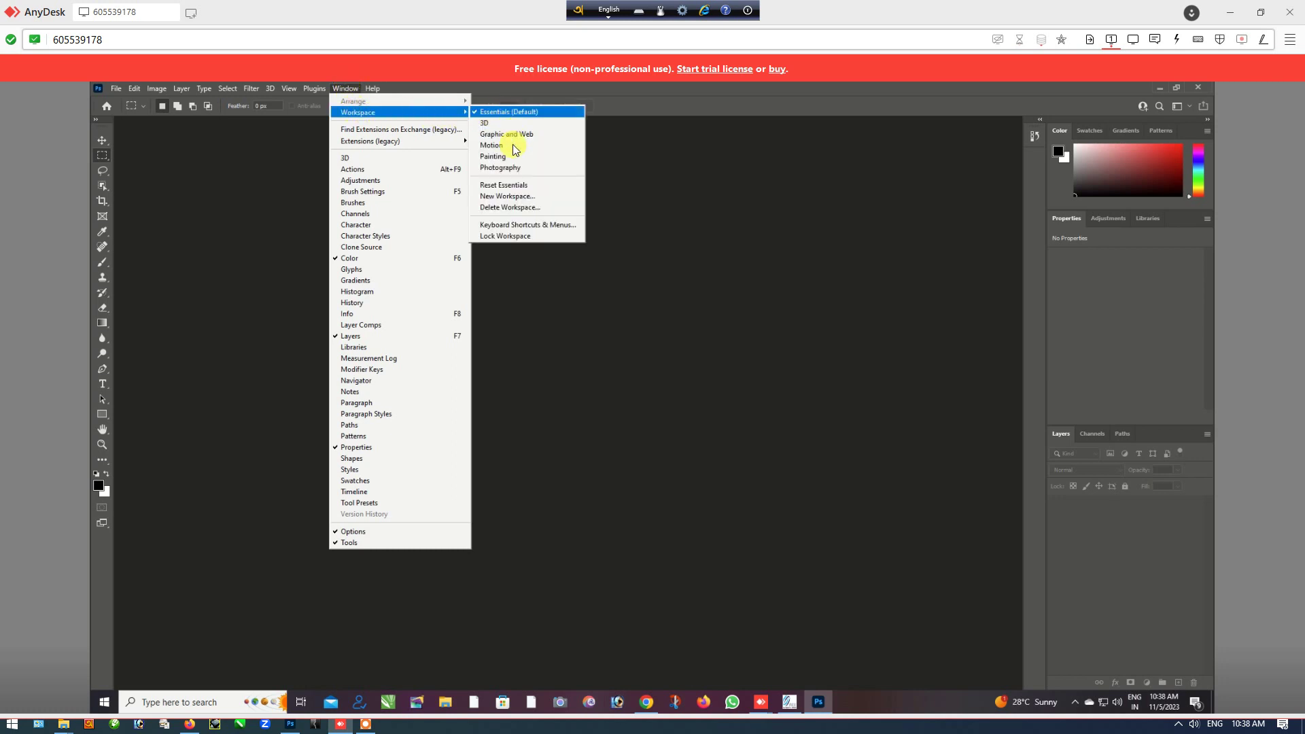
left_click(519, 170)
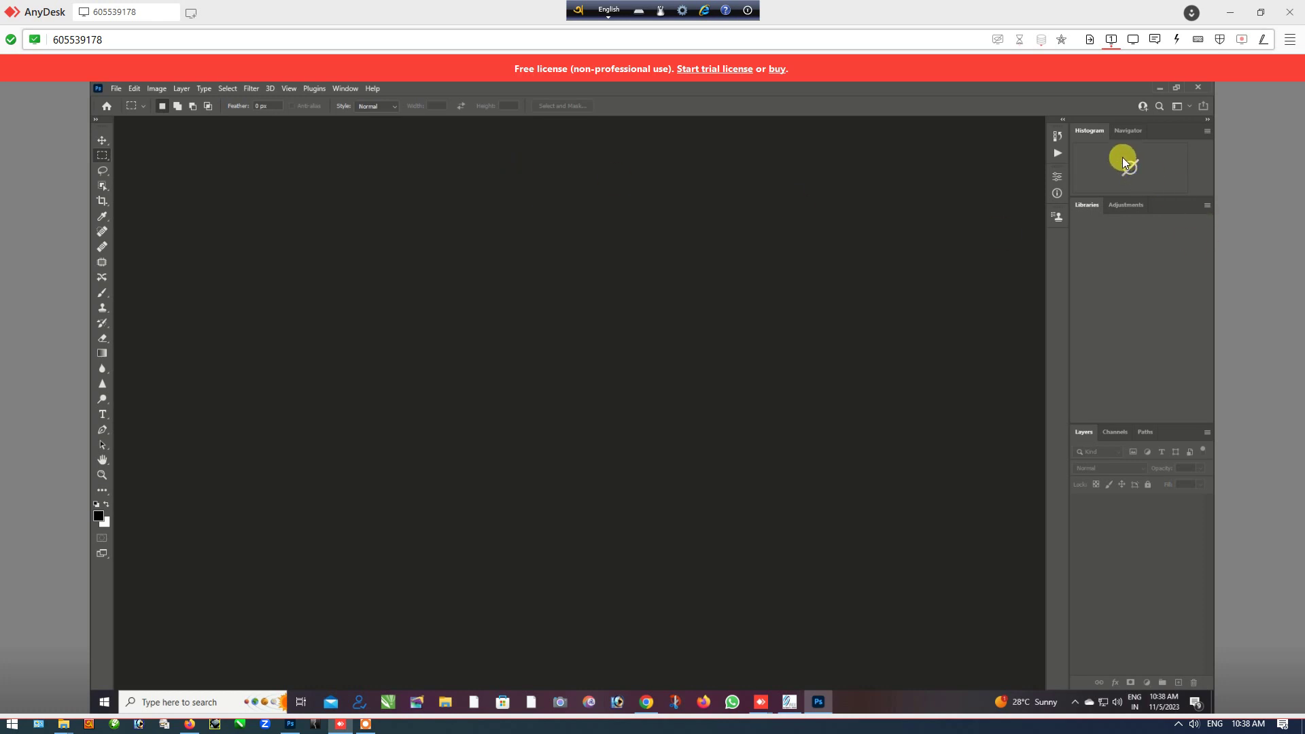
Step: Close the Histogram, Navigator, Libraries, Adjustments and Layers panels from the right dock
left_click(1091, 129)
left_click_drag(1006, 168, 839, 223)
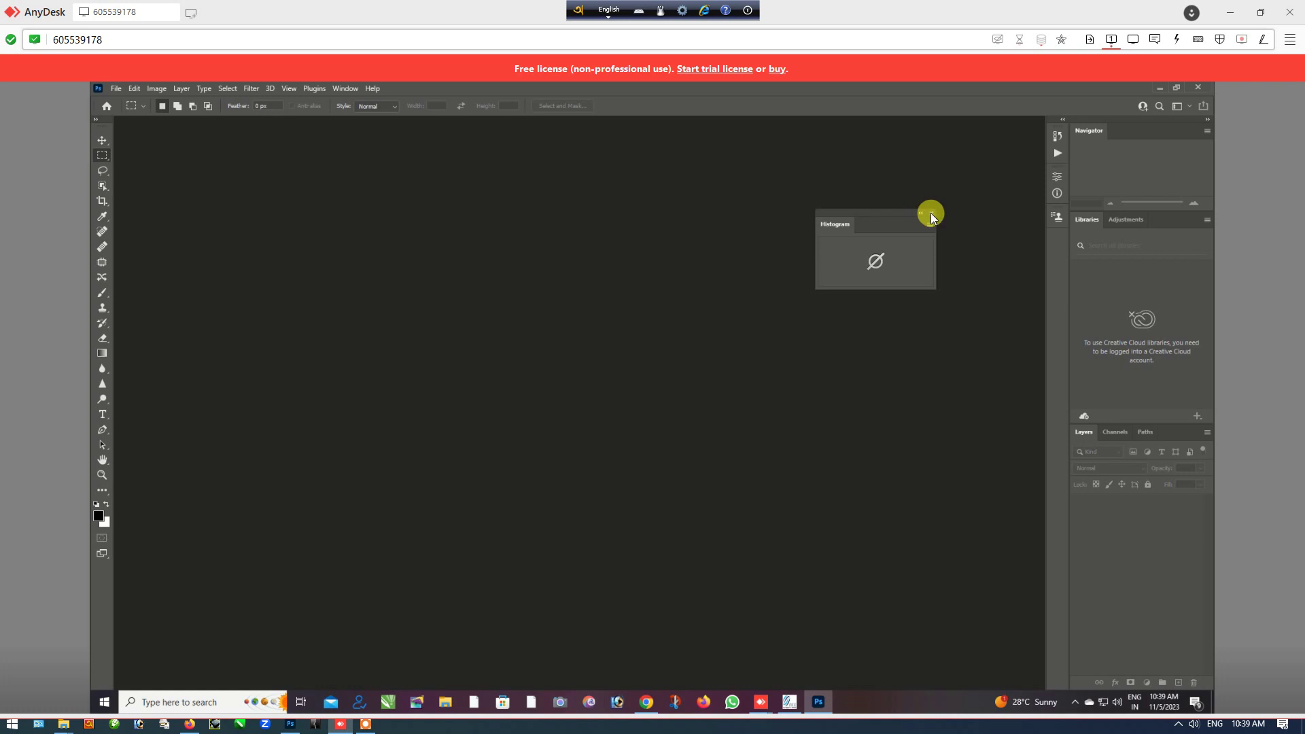
left_click(932, 213)
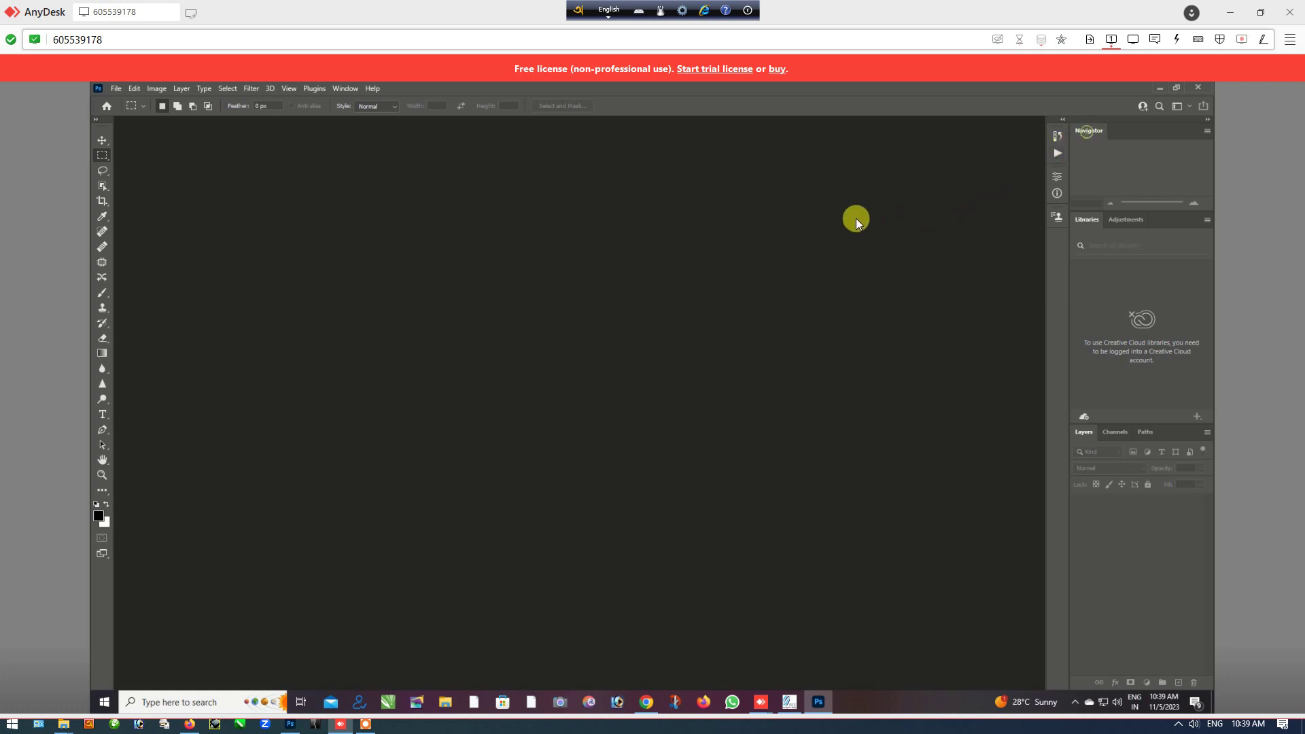
left_click_drag(855, 218, 854, 214)
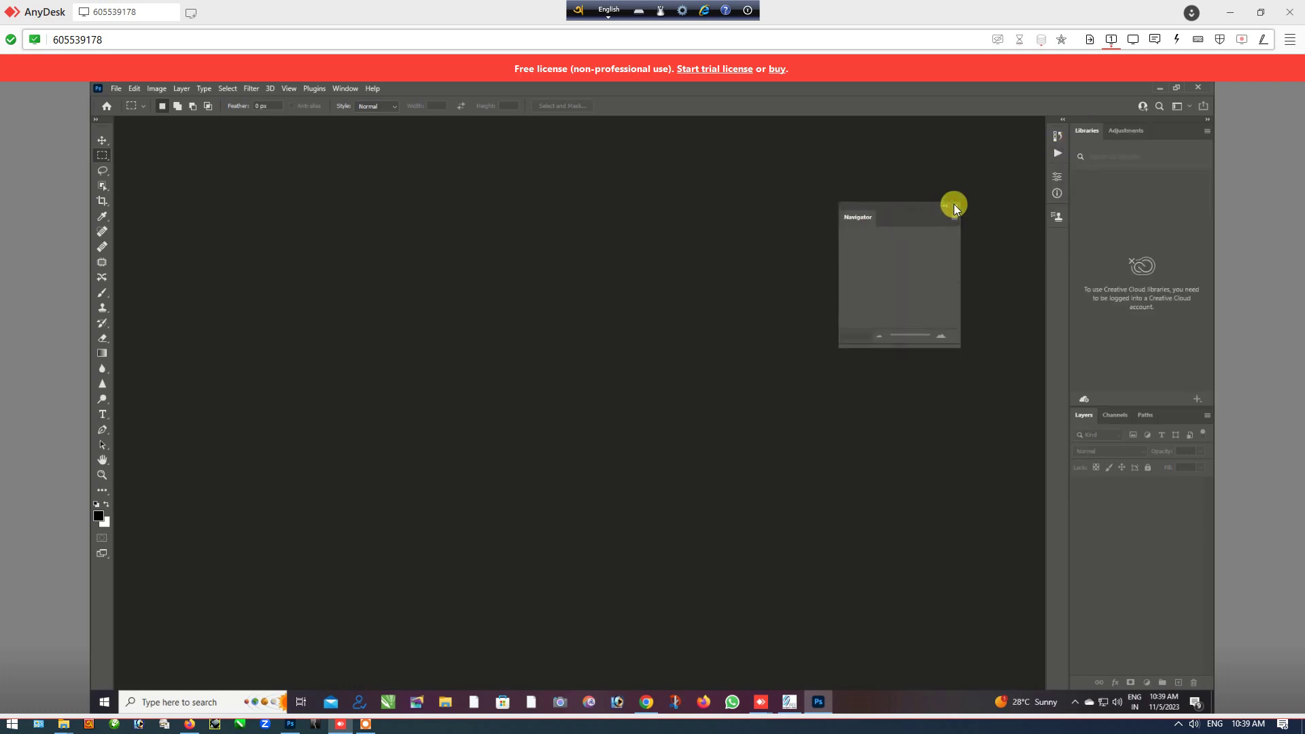
left_click(954, 205)
left_click_drag(1087, 130, 835, 217)
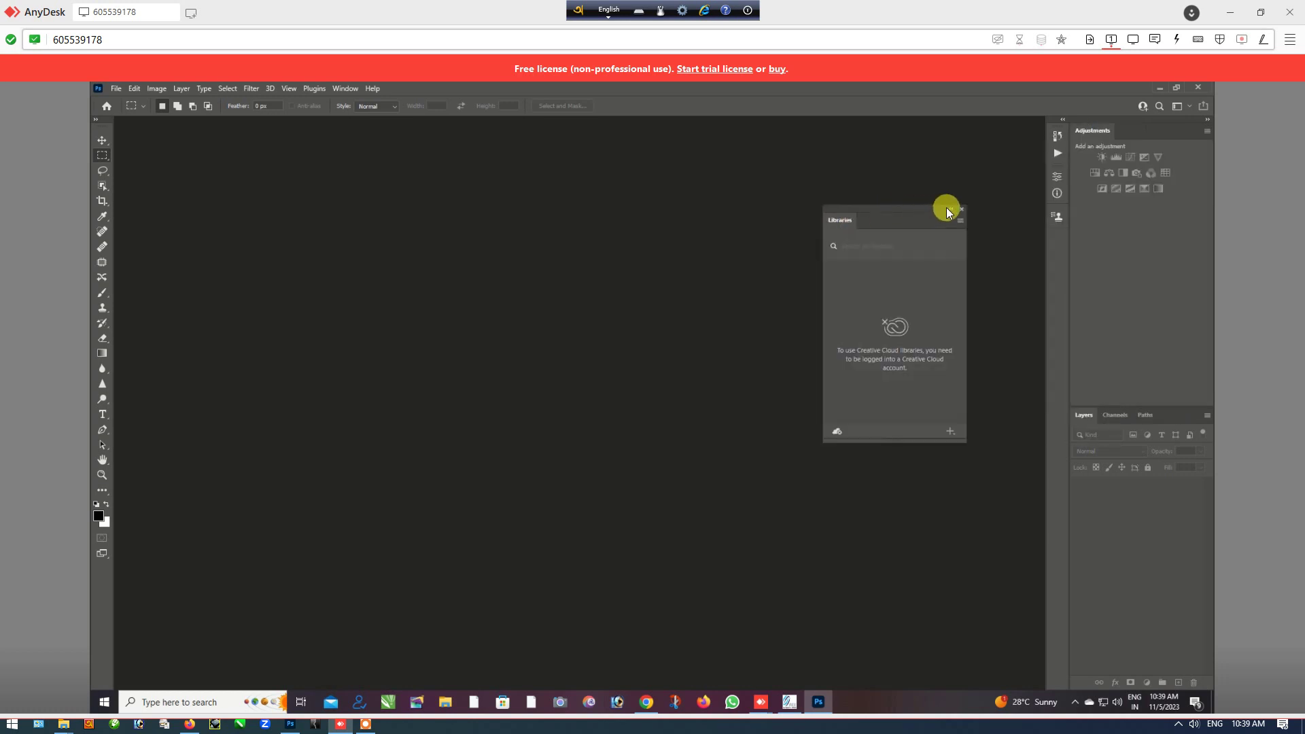
left_click_drag(1077, 141, 853, 245)
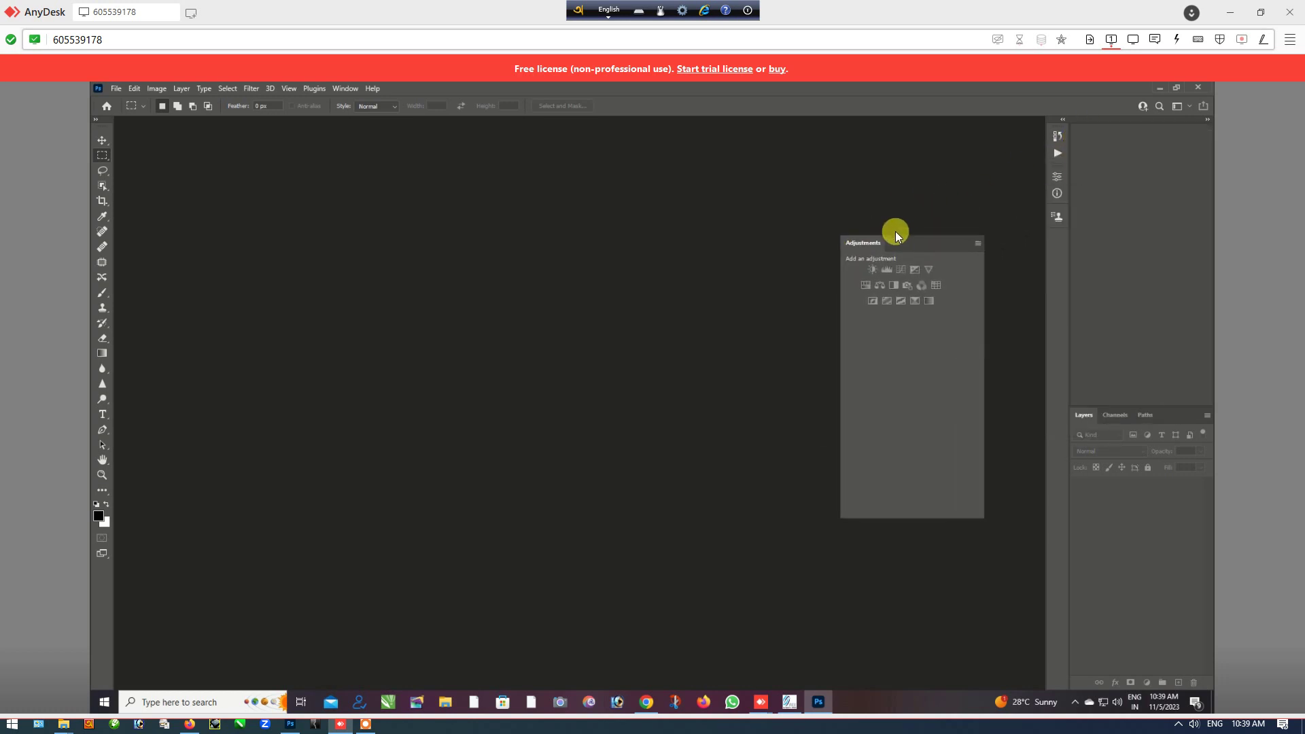
left_click(959, 234)
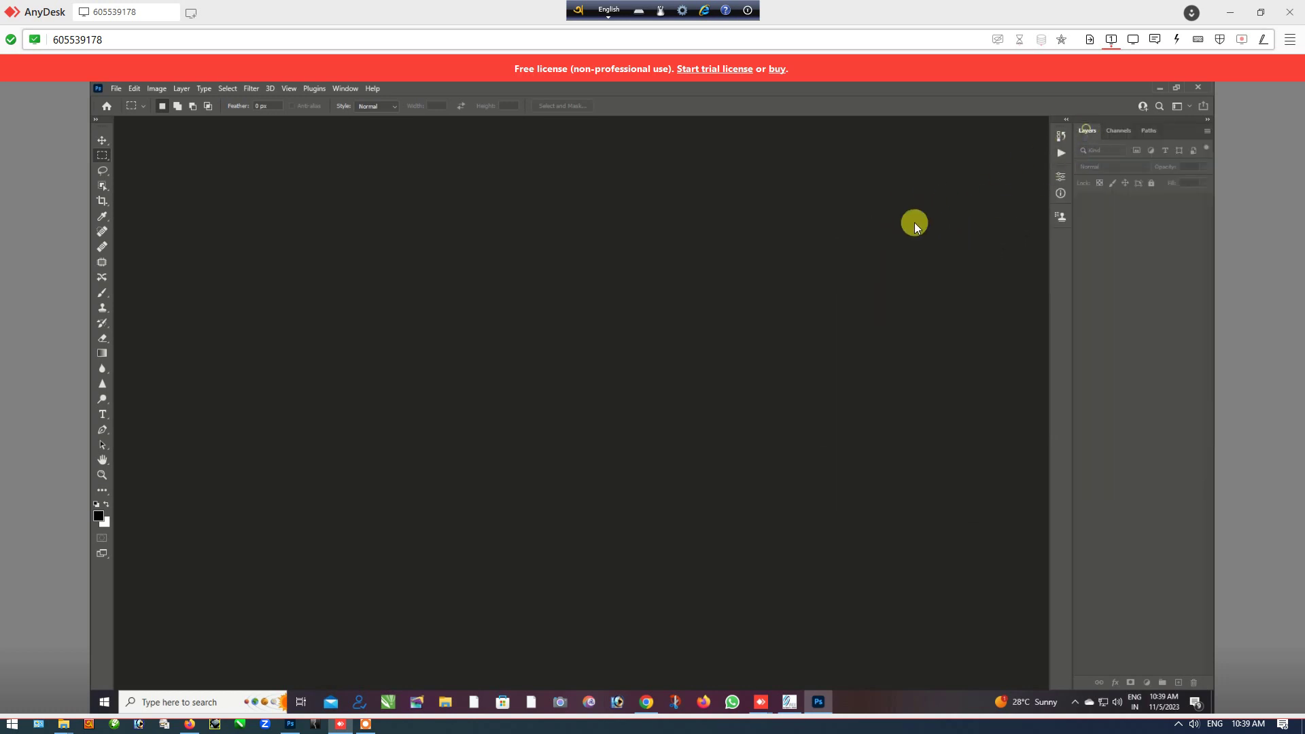
left_click_drag(1087, 131, 905, 228)
left_click(1027, 220)
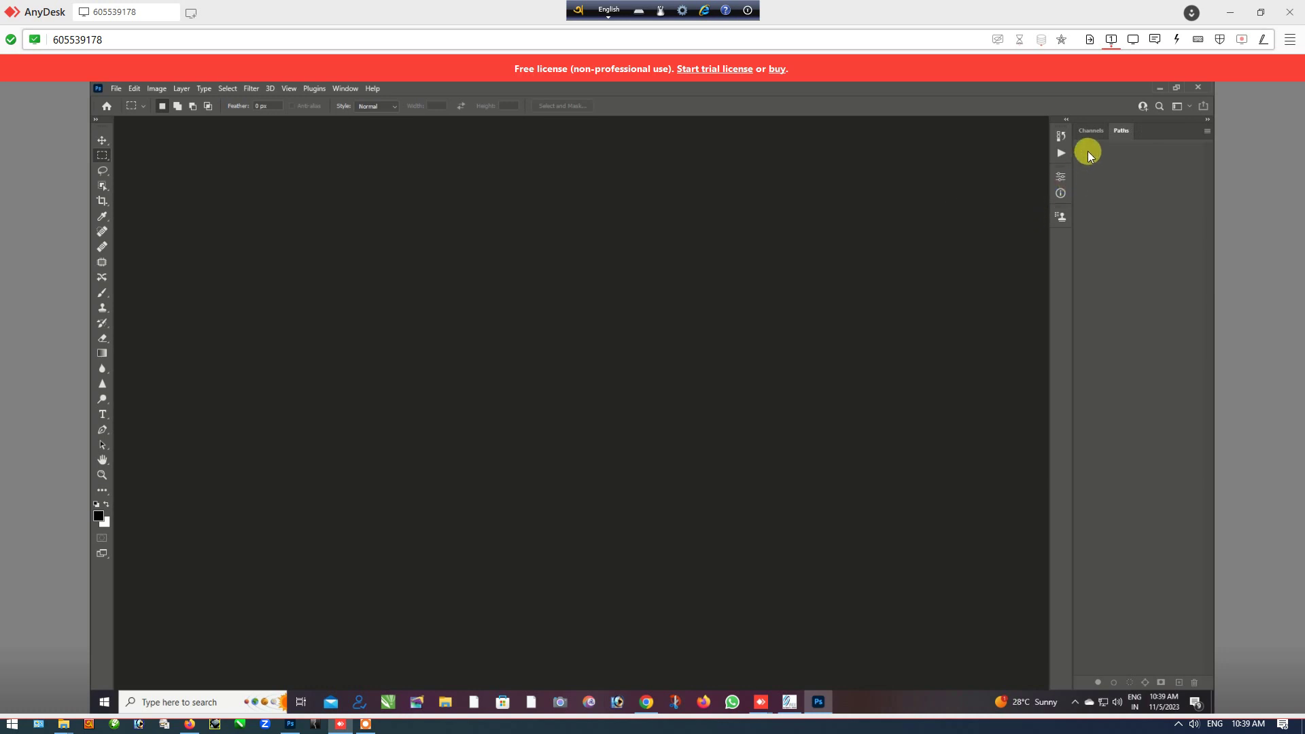
Step: Close the Paths and Channels panels too
left_click(1126, 131)
left_click_drag(904, 272, 944, 266)
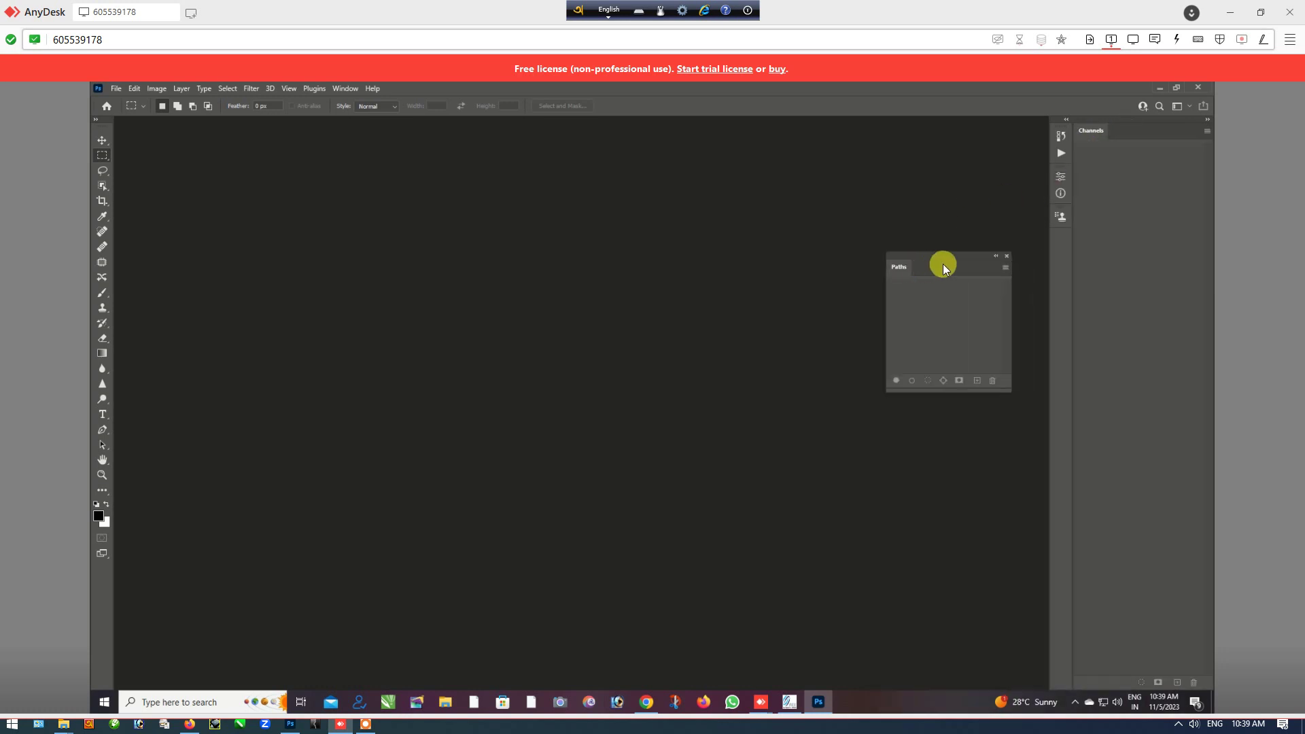
left_click(1005, 256)
left_click_drag(1088, 132, 941, 257)
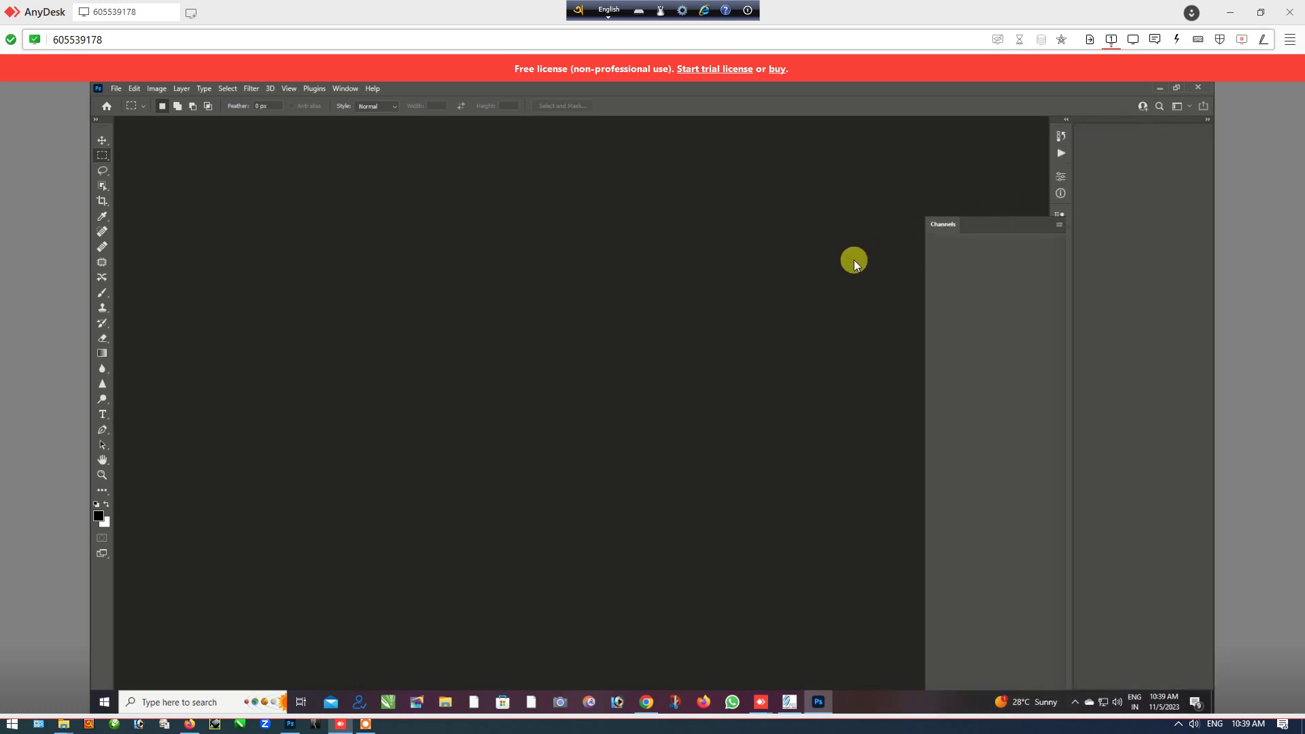
left_click(954, 249)
Step: Pull the Actions, Info and other collapsed panel icons out, and float a two-column Tools bar
left_click_drag(1203, 136, 1044, 219)
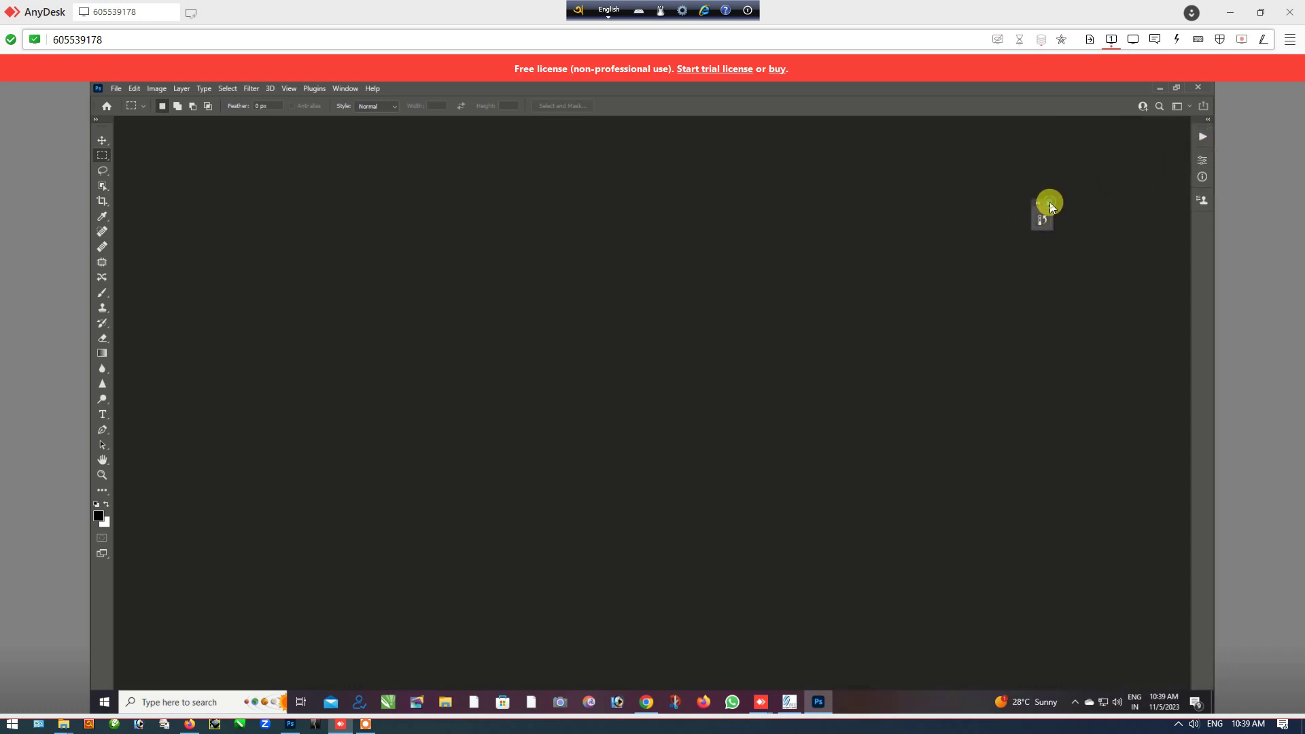
mouse_move(1203, 136)
left_mouse_down()
mouse_move(1048, 223)
mouse_move(1202, 139)
mouse_move(1057, 231)
left_mouse_up()
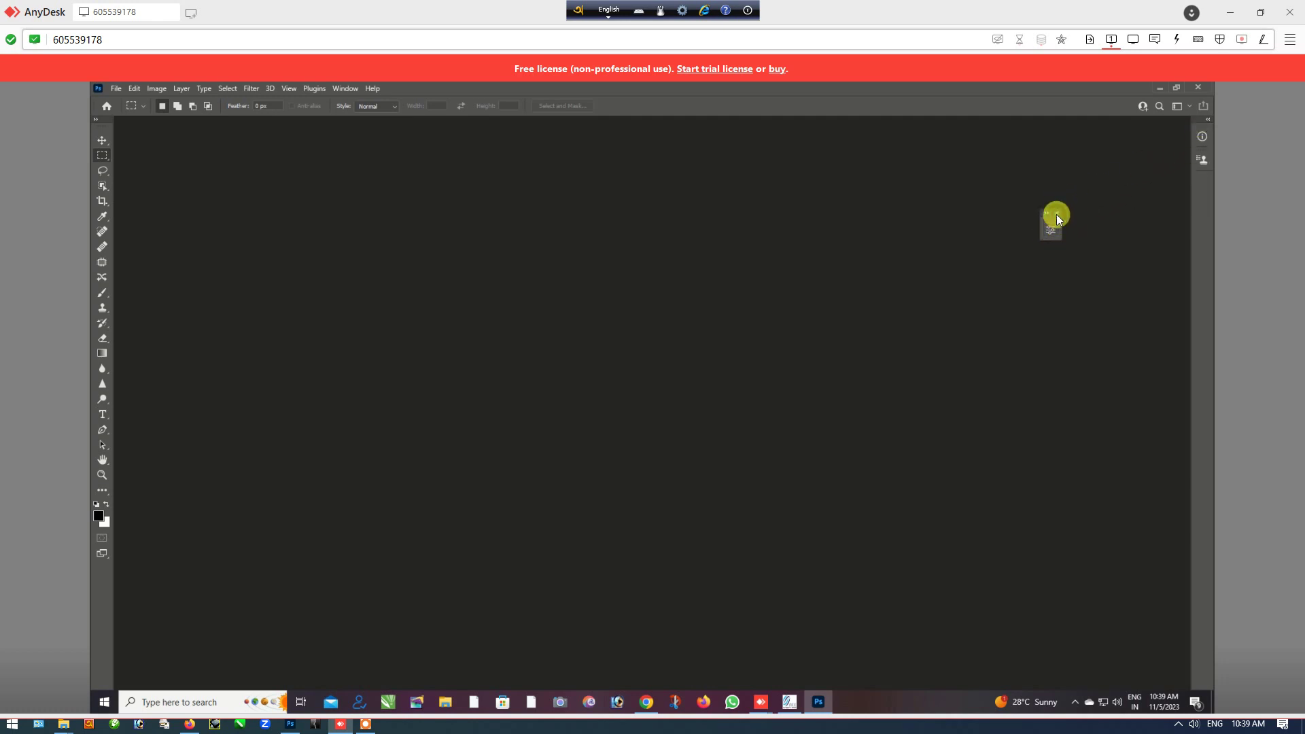
left_click_drag(1189, 146, 1036, 243)
left_click_drag(1198, 136, 1060, 212)
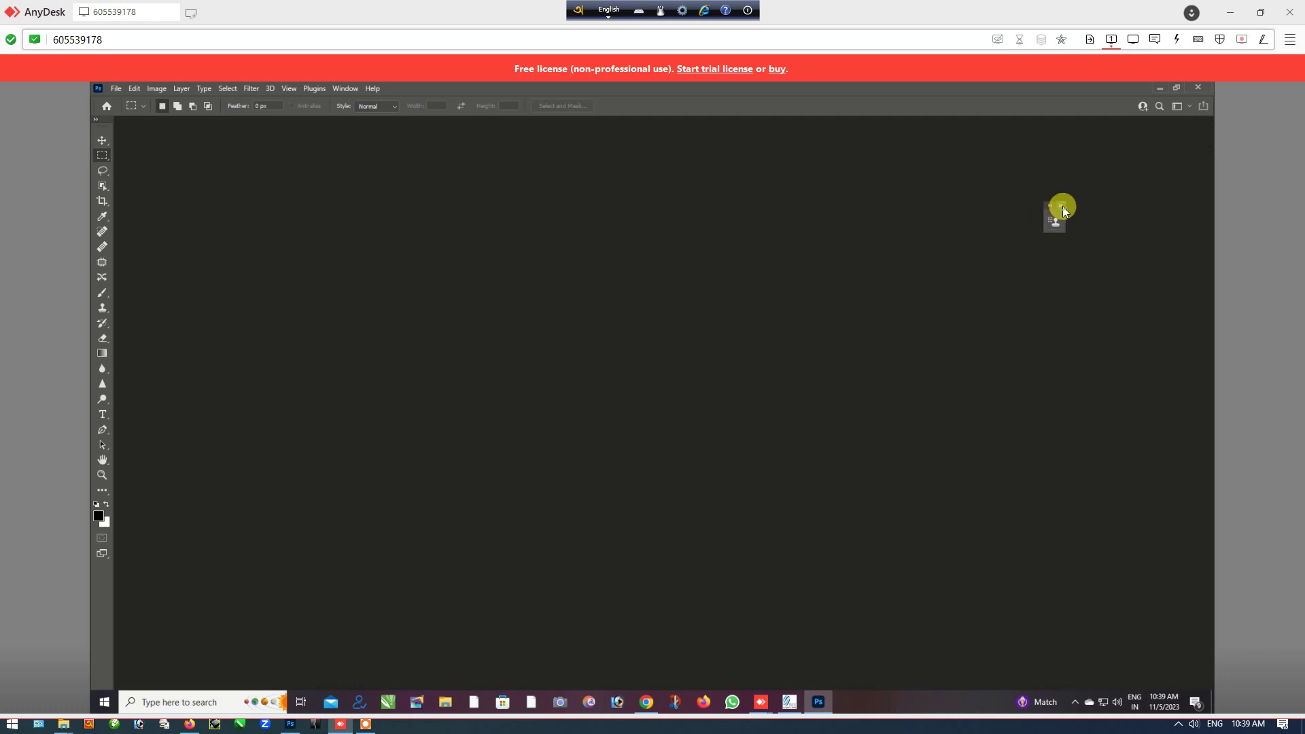
mouse_move(108, 121)
left_mouse_down()
mouse_move(185, 160)
mouse_move(112, 131)
left_mouse_up()
left_click(185, 160)
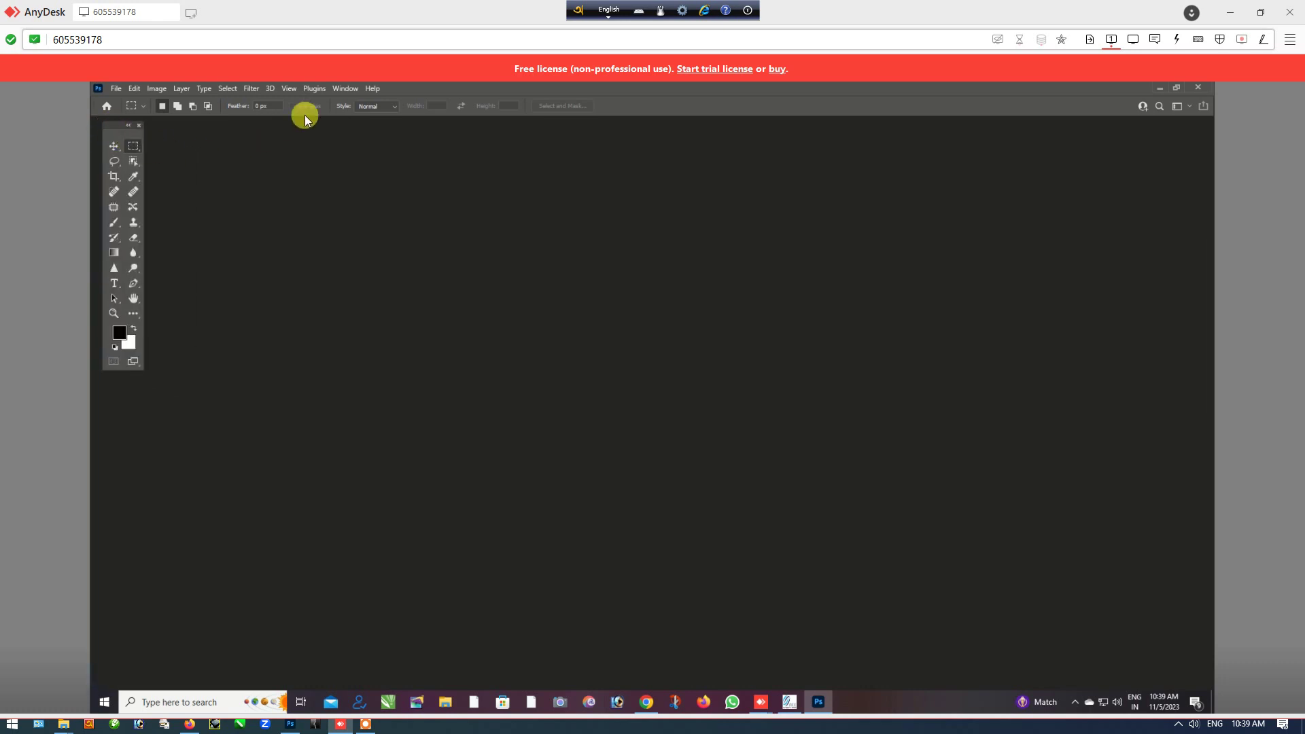
Step: Float the Actions panel at the upper right with the Default Actions set collapsed
left_click(344, 88)
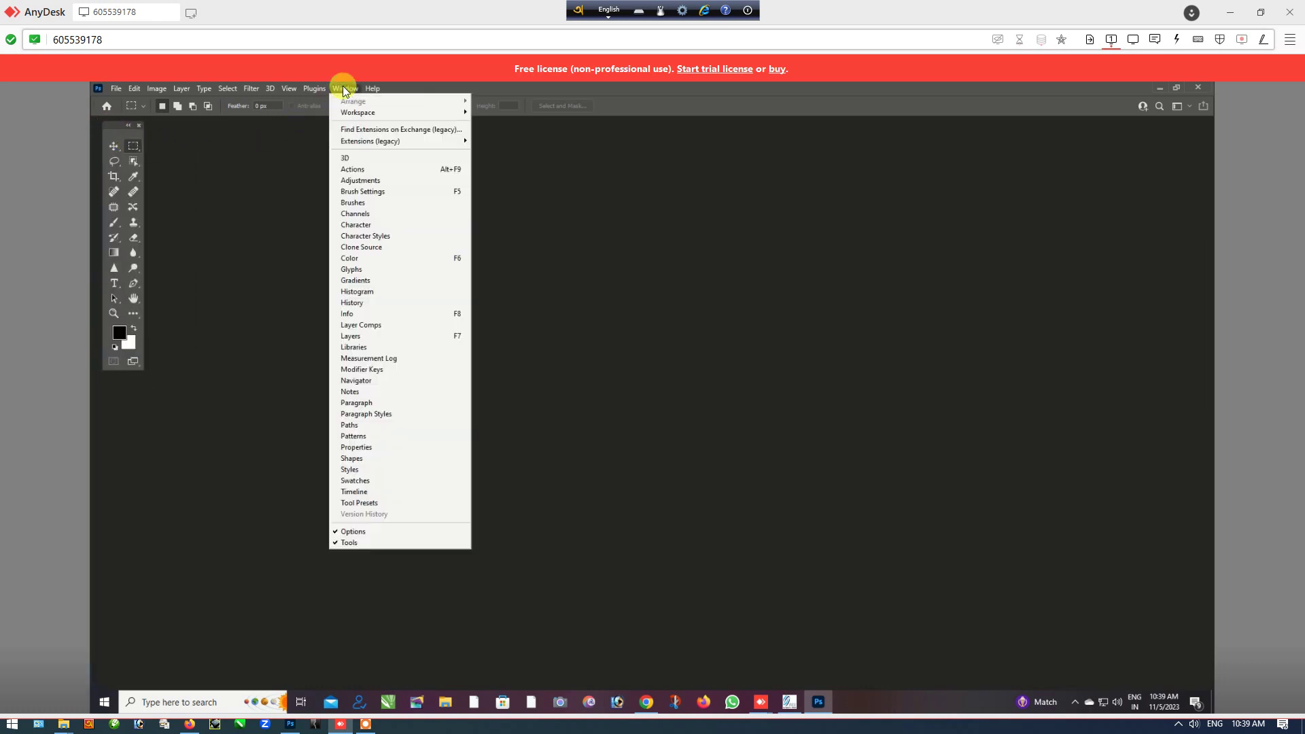
left_click(361, 174)
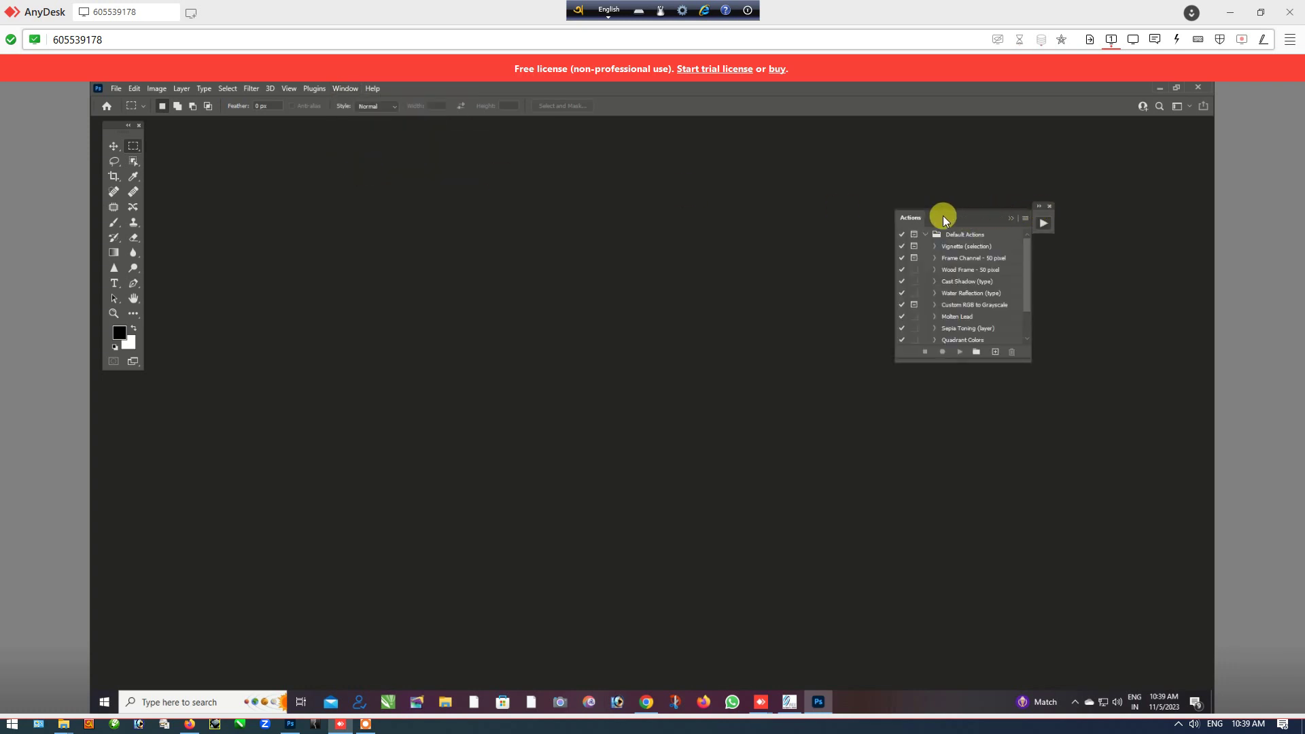
left_click_drag(909, 216, 828, 240)
mouse_move(722, 267)
left_mouse_down()
mouse_move(1093, 162)
mouse_move(1099, 171)
left_mouse_up()
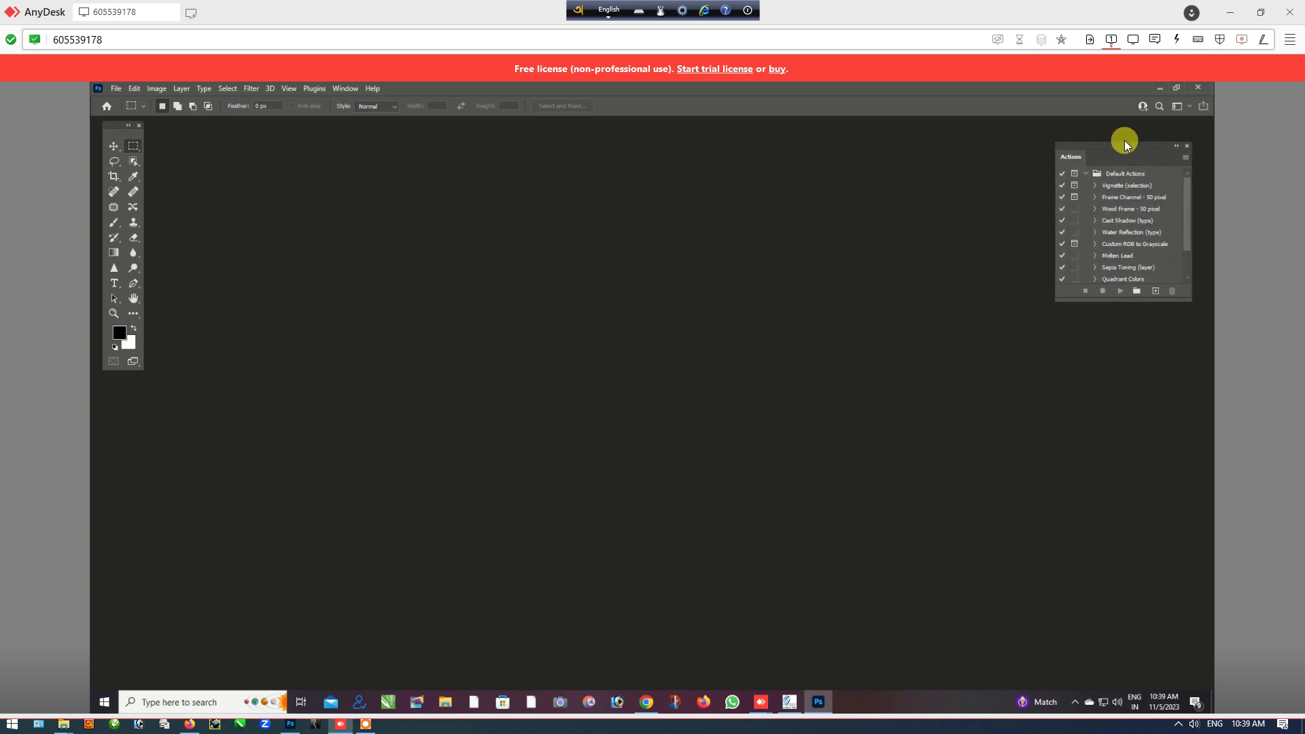
left_click(1095, 167)
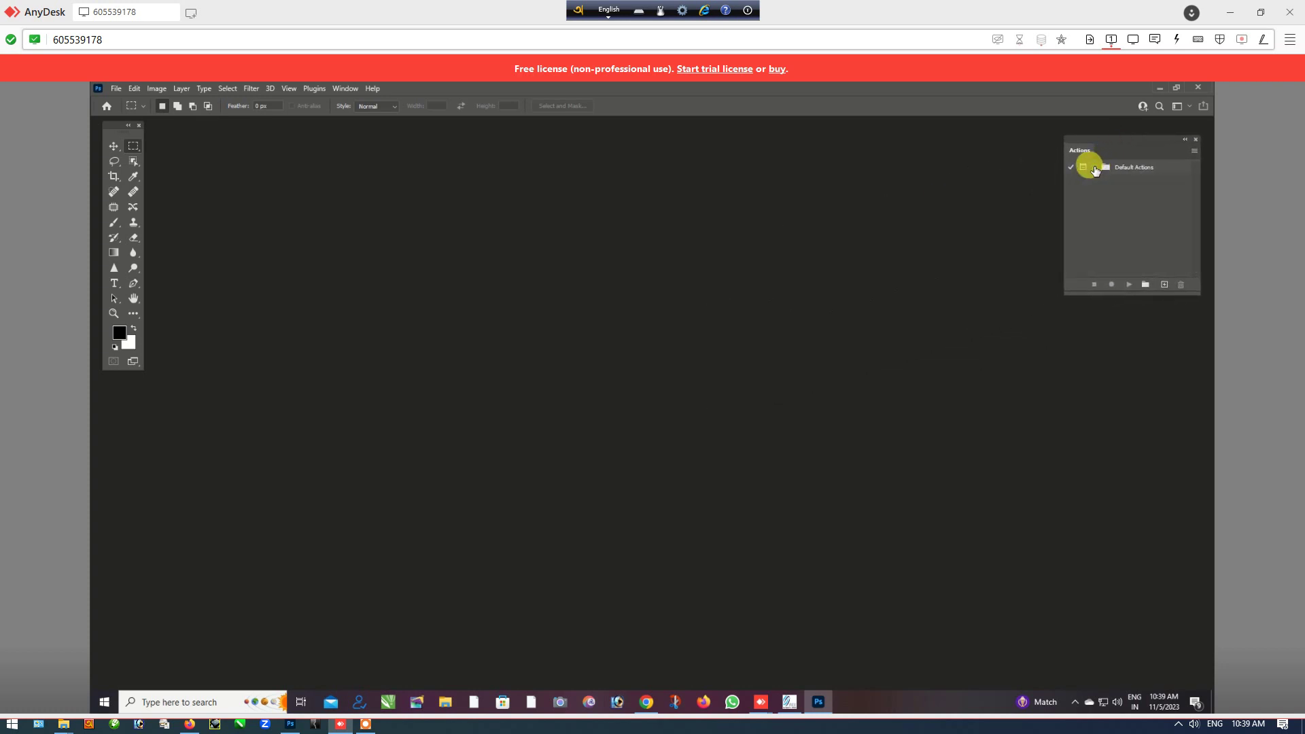
Step: Dock Channels as a tab beside Actions, then show the Paragraph panel
left_click(354, 98)
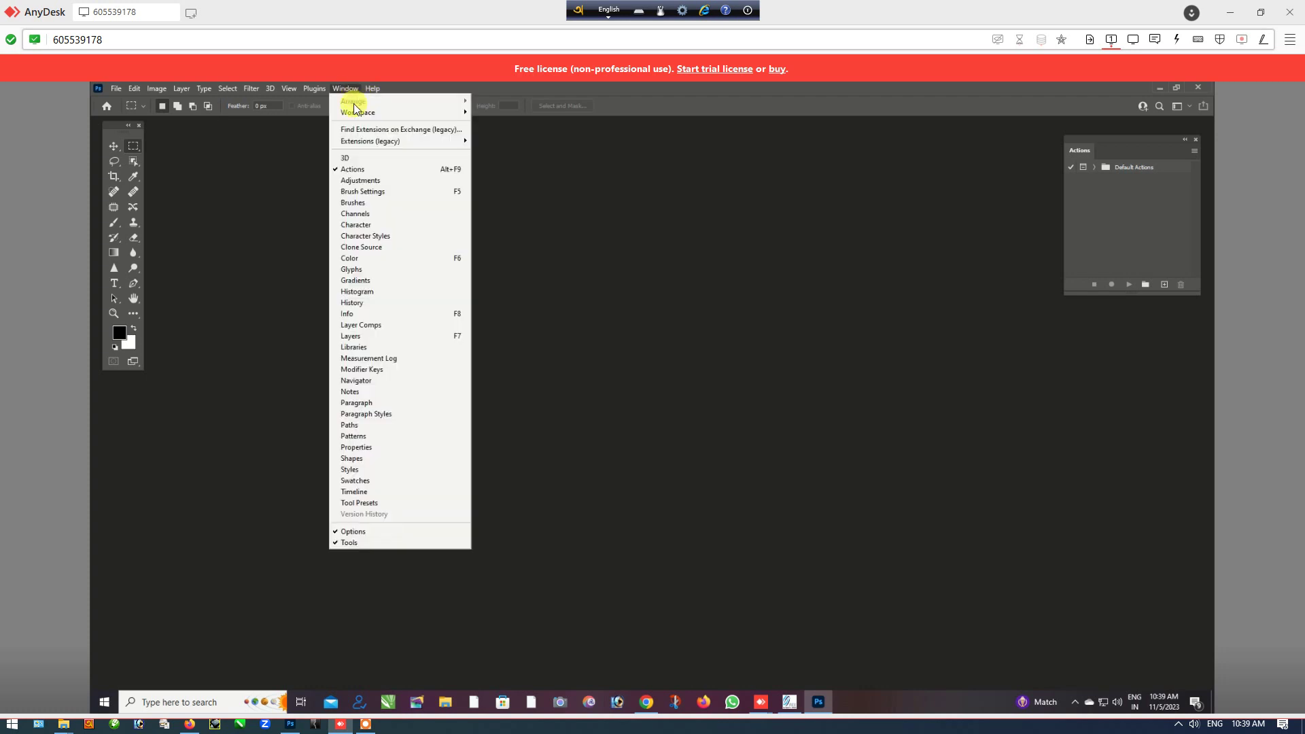
left_click(367, 213)
left_click_drag(849, 269, 1104, 159)
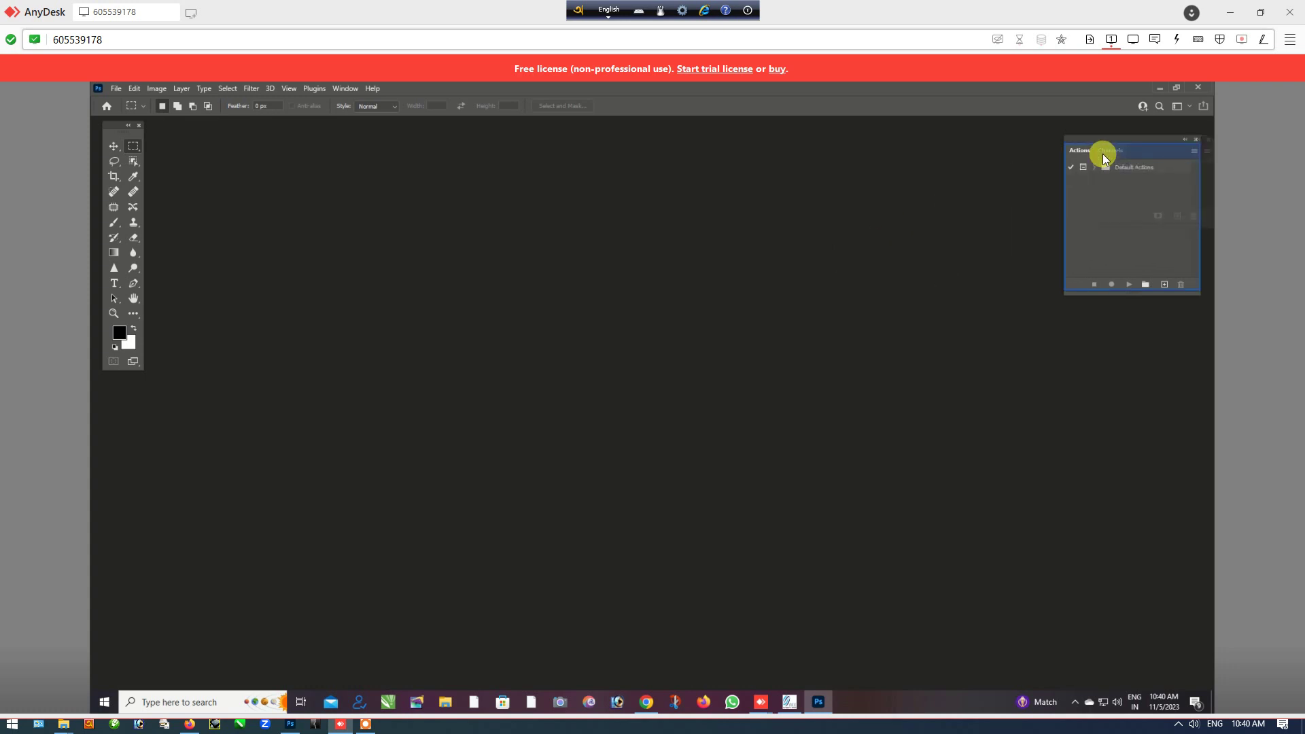
left_click_drag(1104, 159, 1103, 155)
left_click(346, 89)
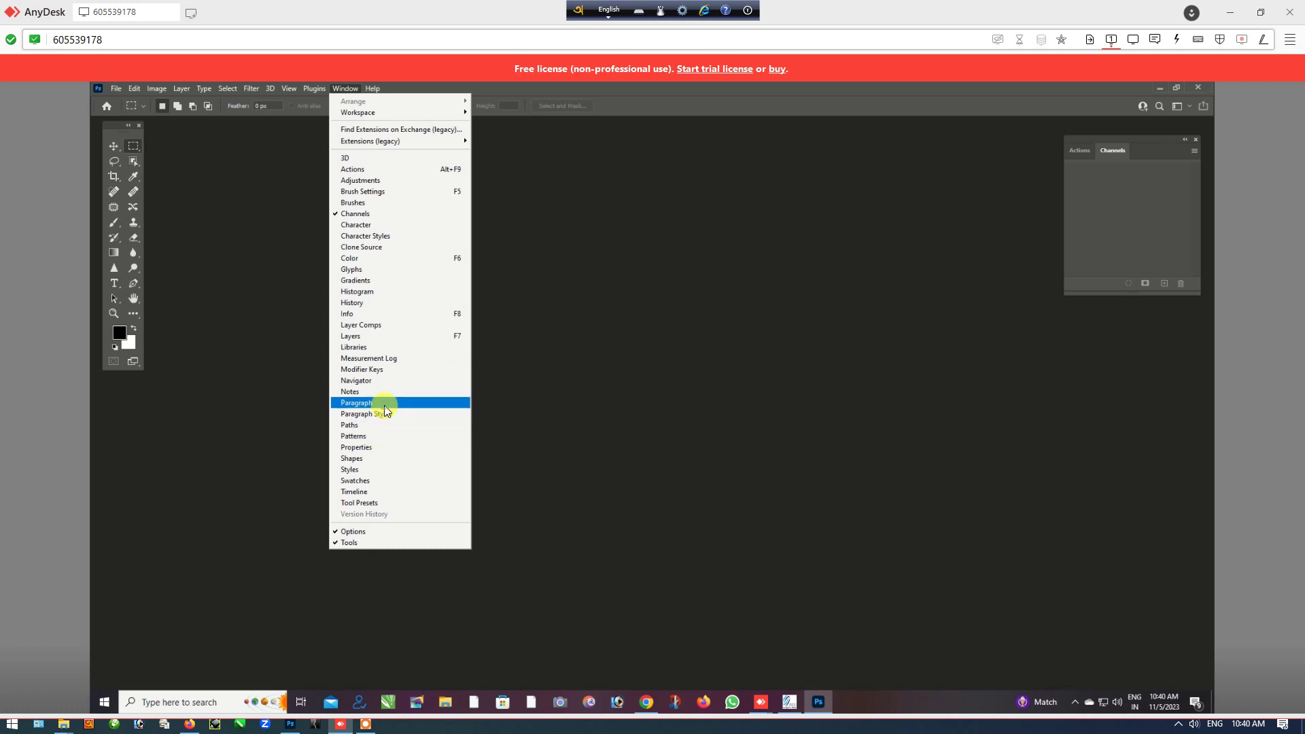
left_click(384, 404)
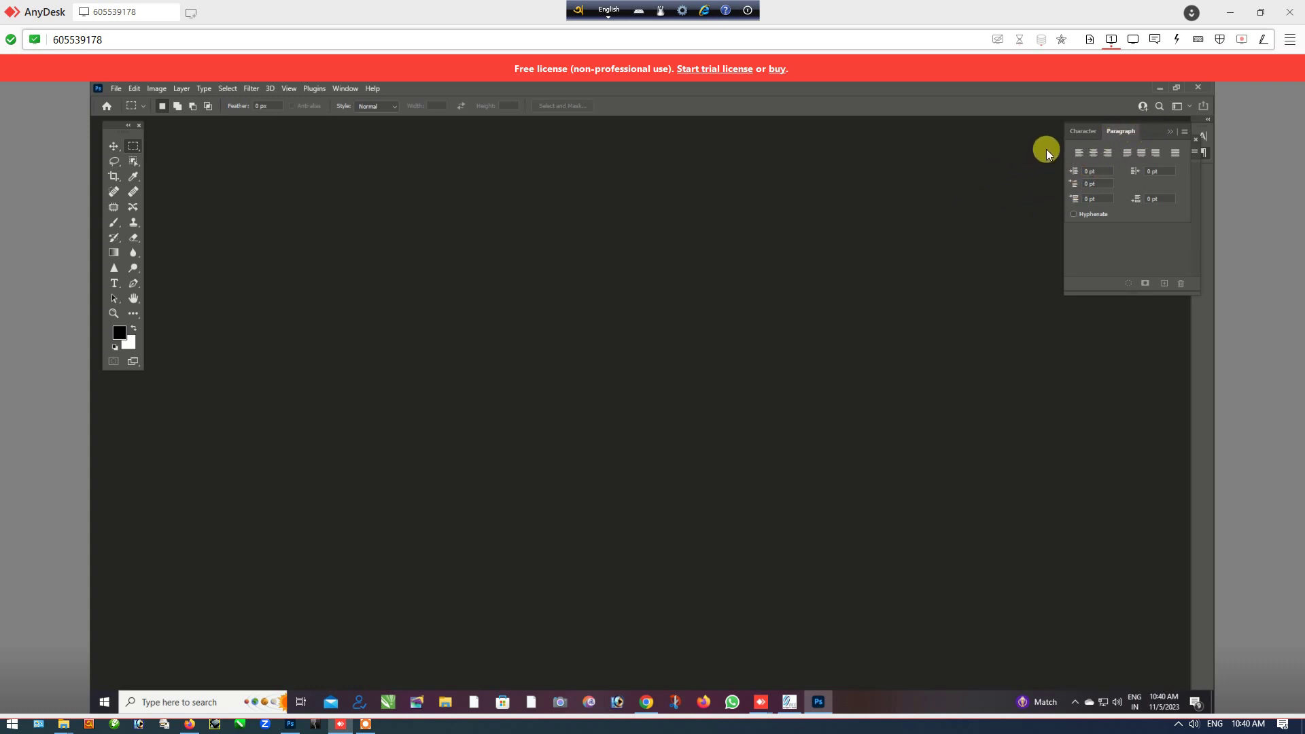
Step: Group Character and Paragraph with Actions, close Channels, and order tabs Character, Paragraph, Actions
left_click(1082, 134)
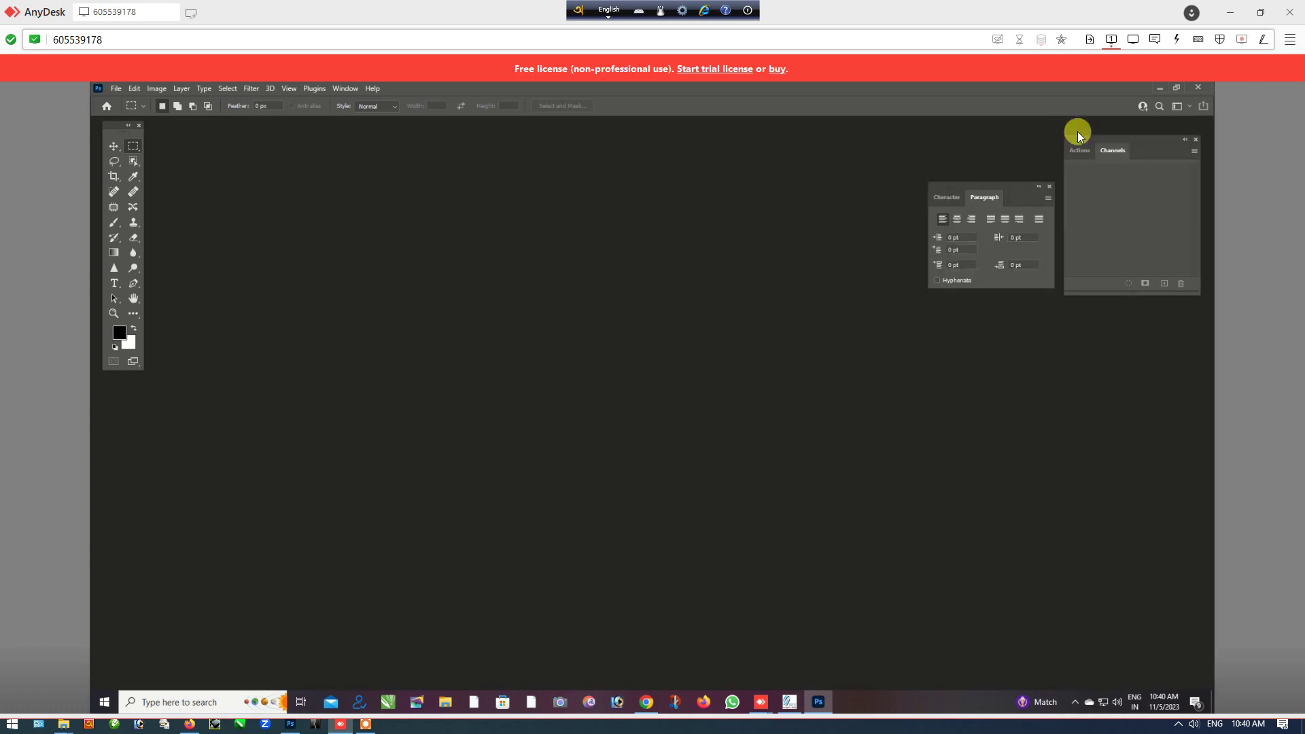
left_click_drag(976, 198, 870, 361)
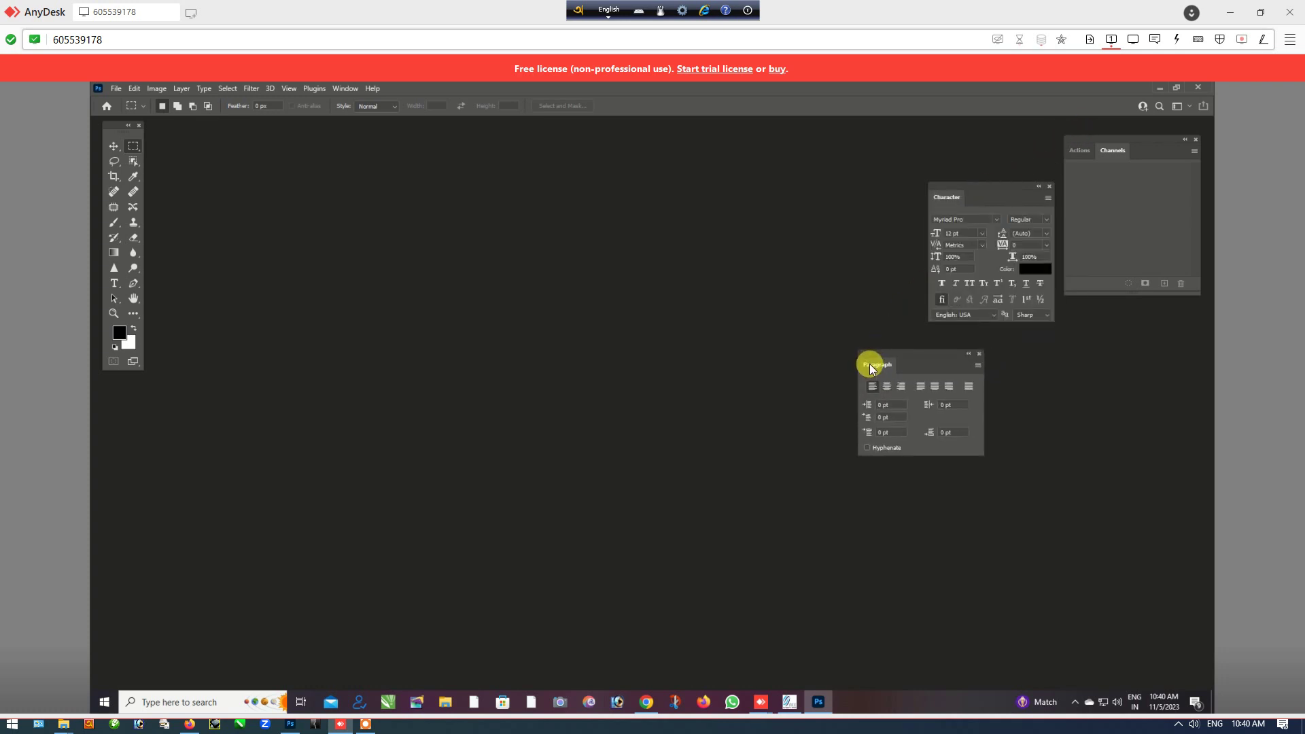
left_click_drag(920, 352, 1153, 164)
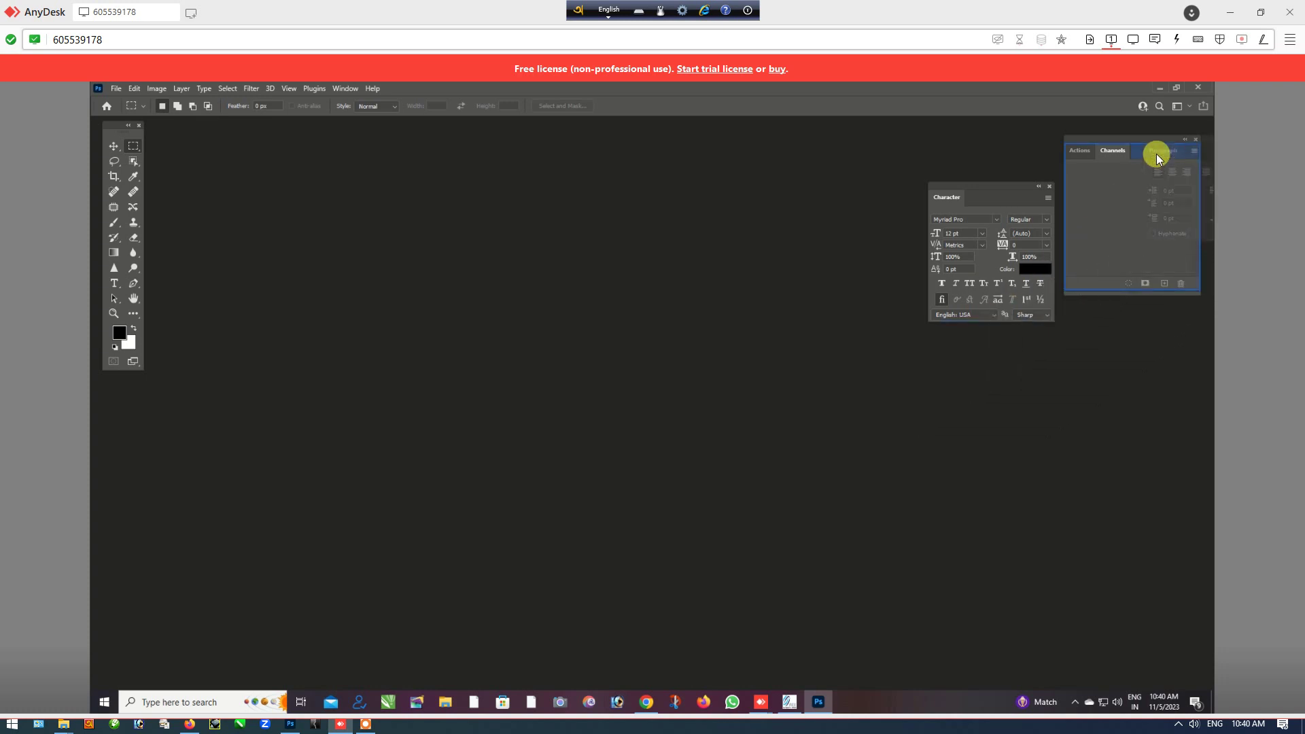
left_click_drag(1153, 164, 1153, 155)
mouse_move(1083, 178)
left_mouse_down()
mouse_move(1119, 159)
mouse_move(1099, 153)
mouse_move(930, 235)
left_mouse_up()
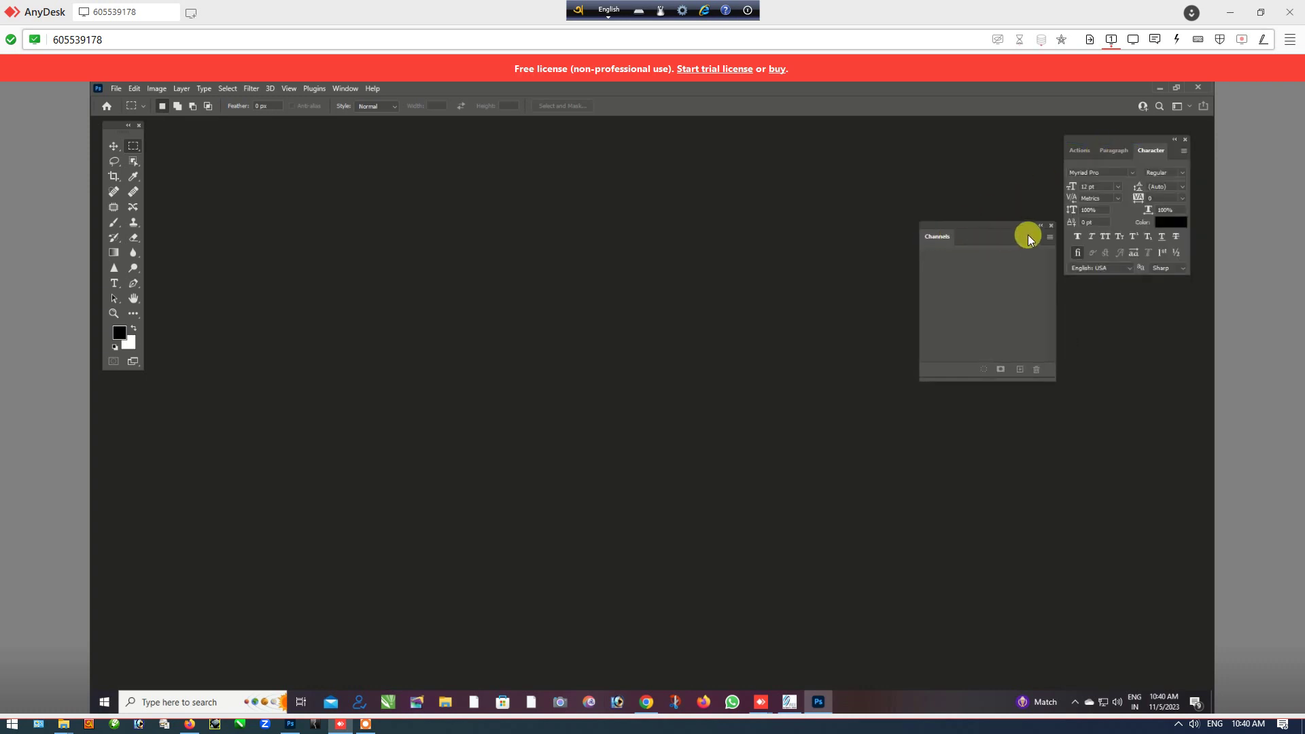
left_click(1051, 226)
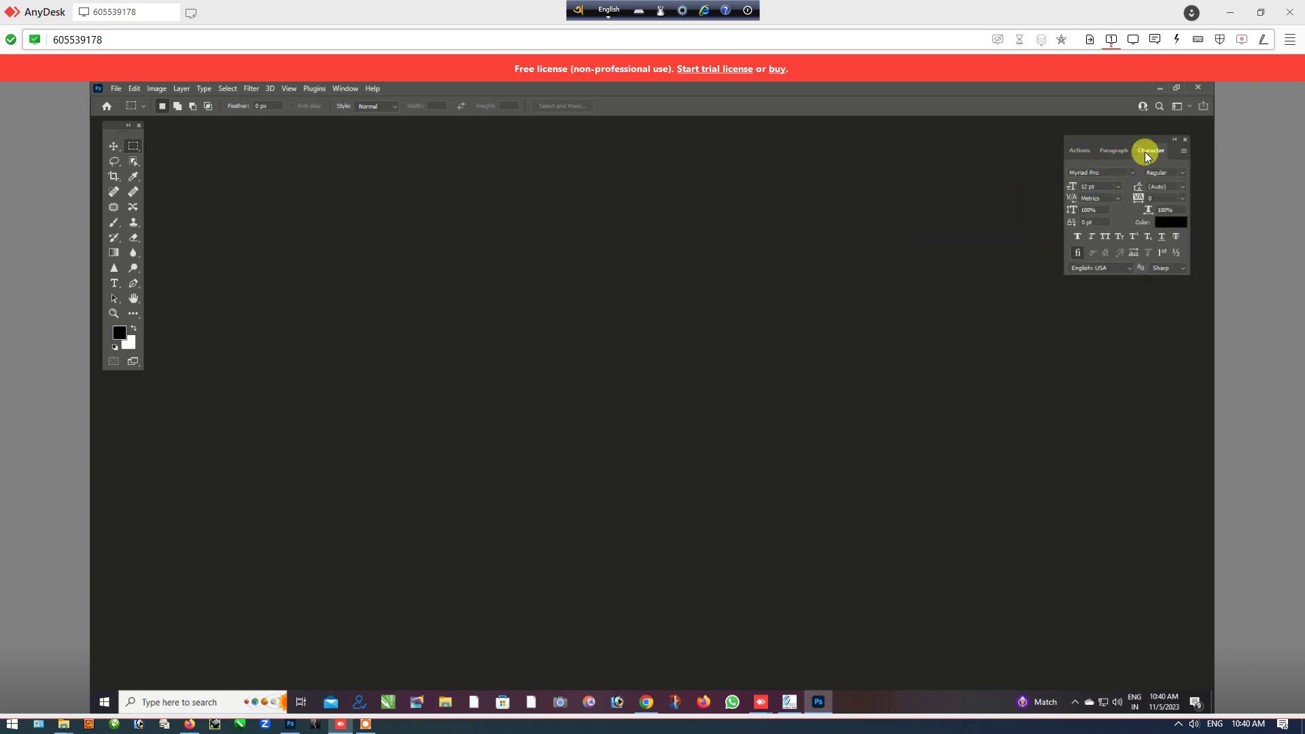
mouse_move(1125, 156)
left_mouse_down()
mouse_move(1094, 154)
mouse_move(1153, 146)
left_mouse_up()
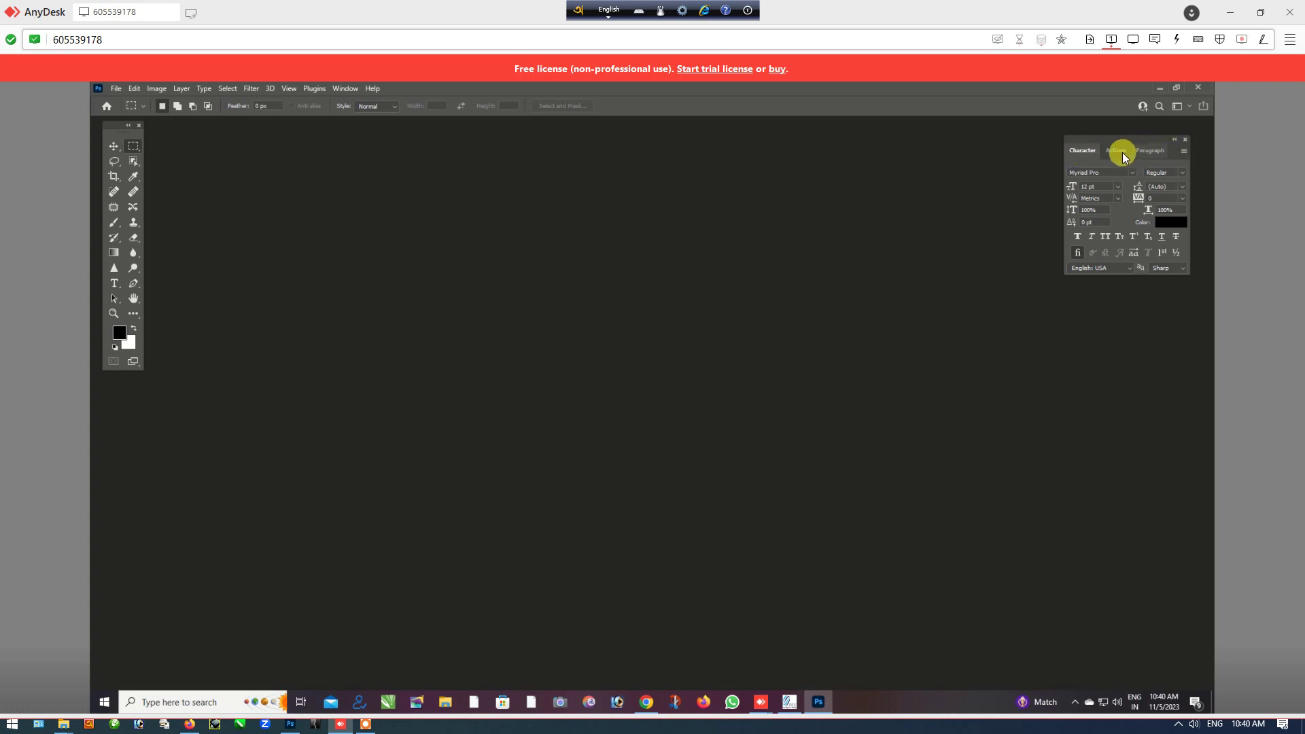
left_click_drag(1165, 148, 1167, 155)
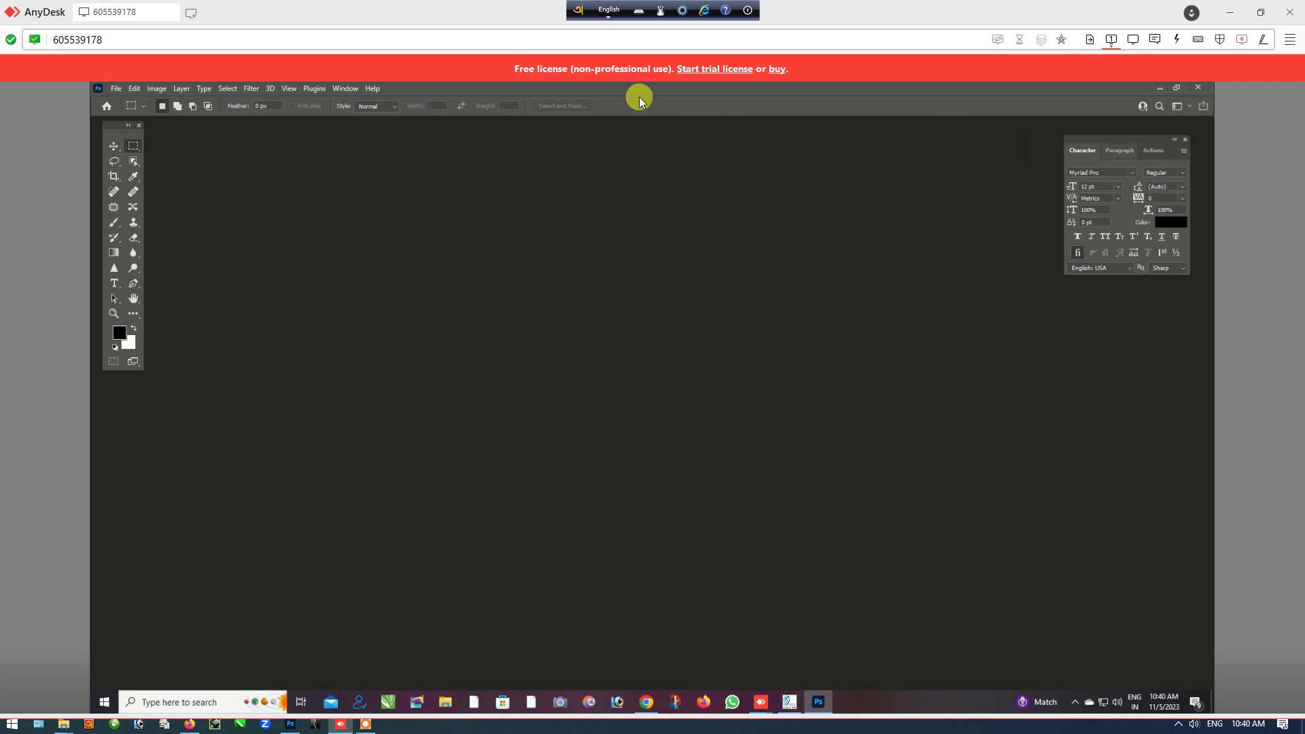
Step: Add Layers as the first, taller tab of the group and show Character settings
left_click(346, 90)
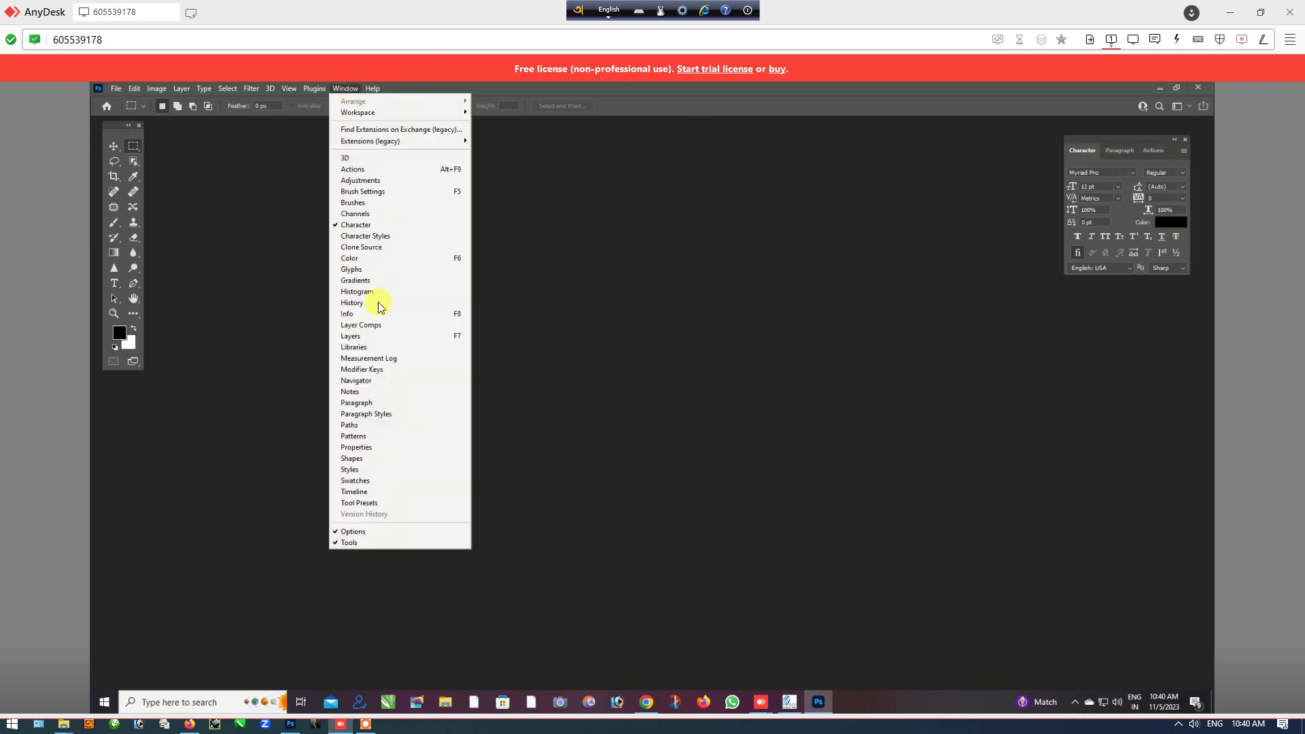
left_click(378, 337)
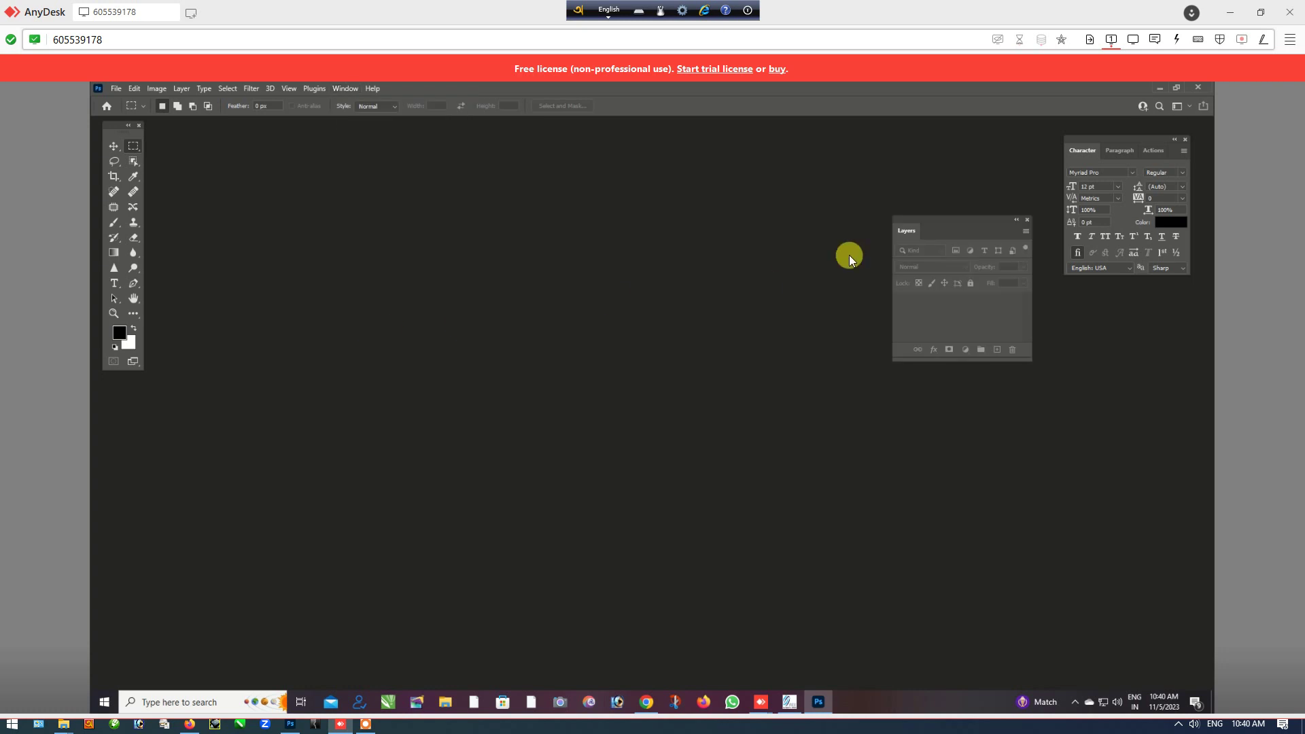
left_click_drag(906, 230, 1114, 158)
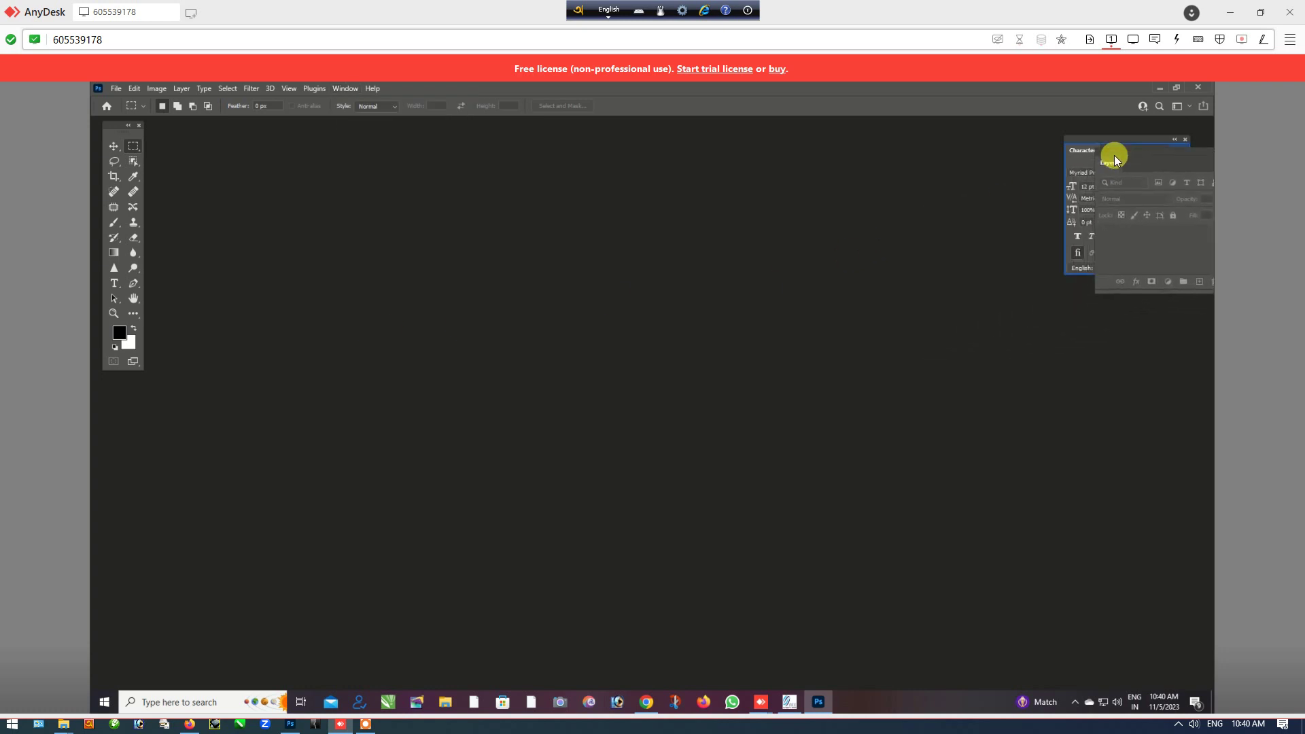
left_click_drag(1153, 151, 1083, 158)
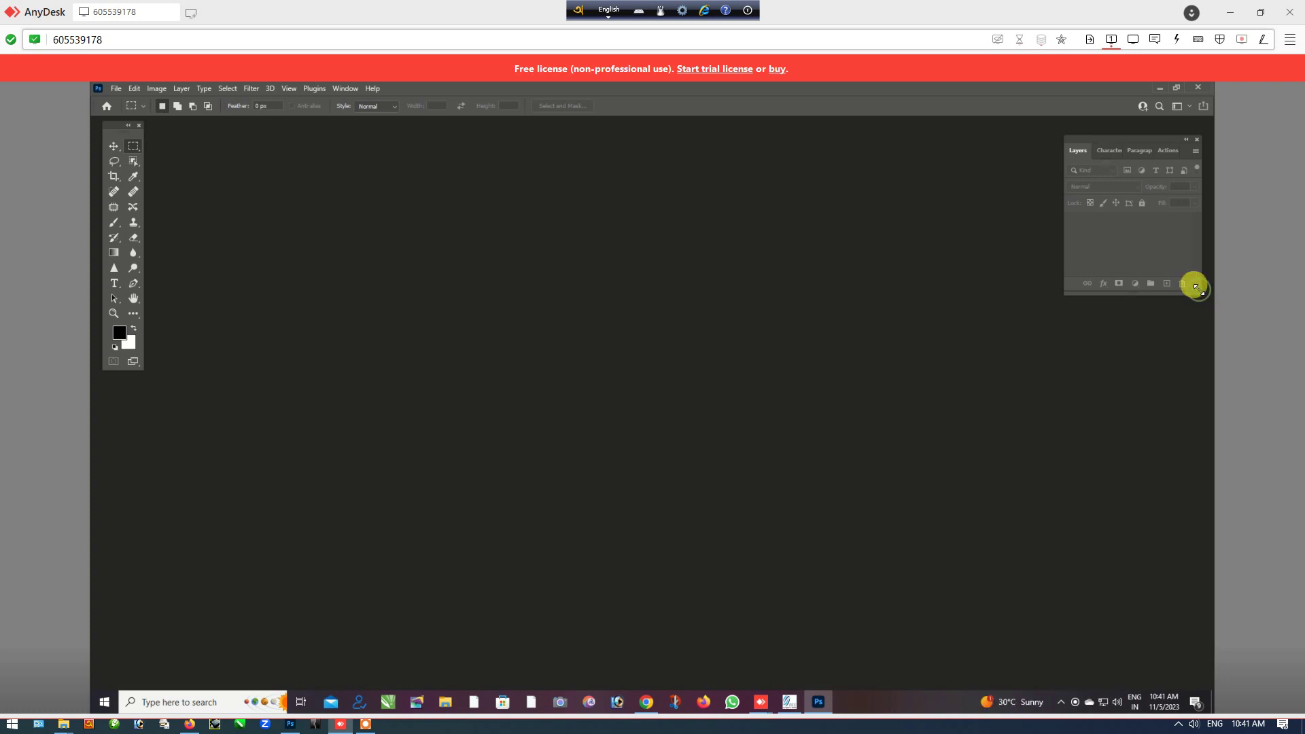
left_click_drag(1198, 300, 1209, 545)
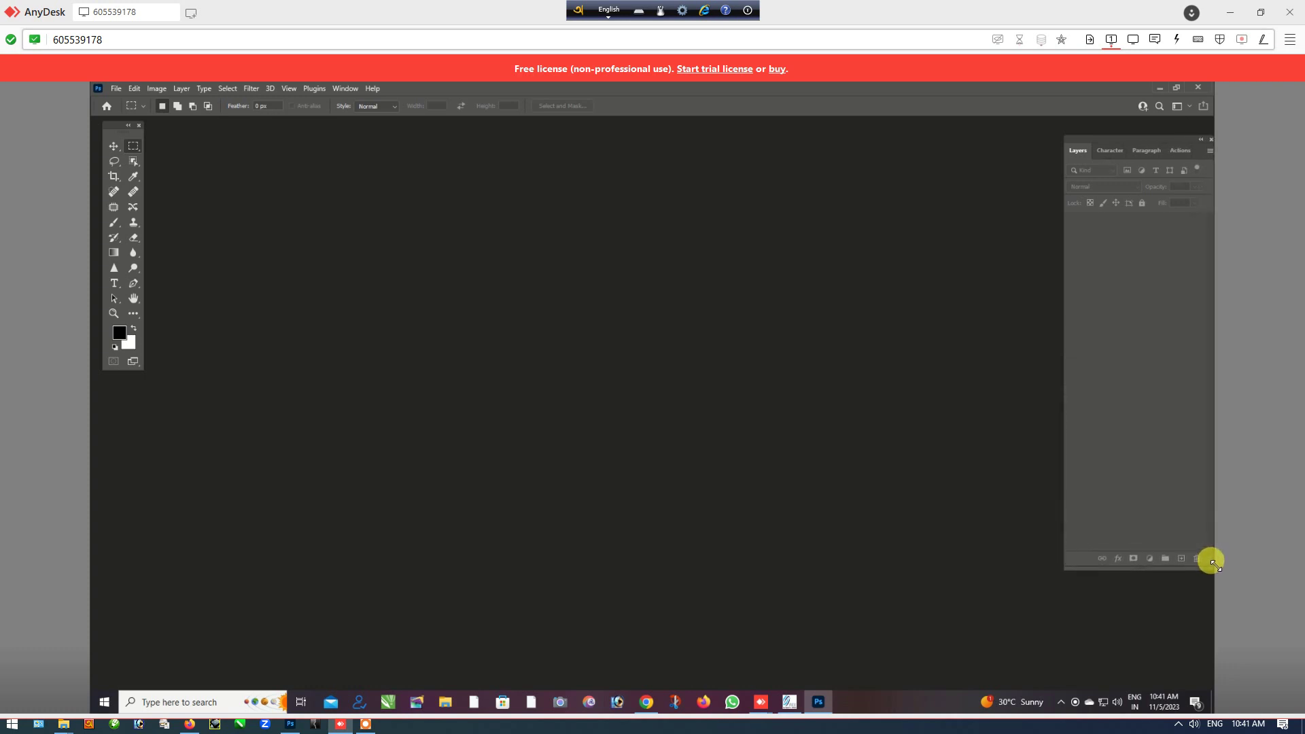
left_click_drag(1140, 134, 1131, 126)
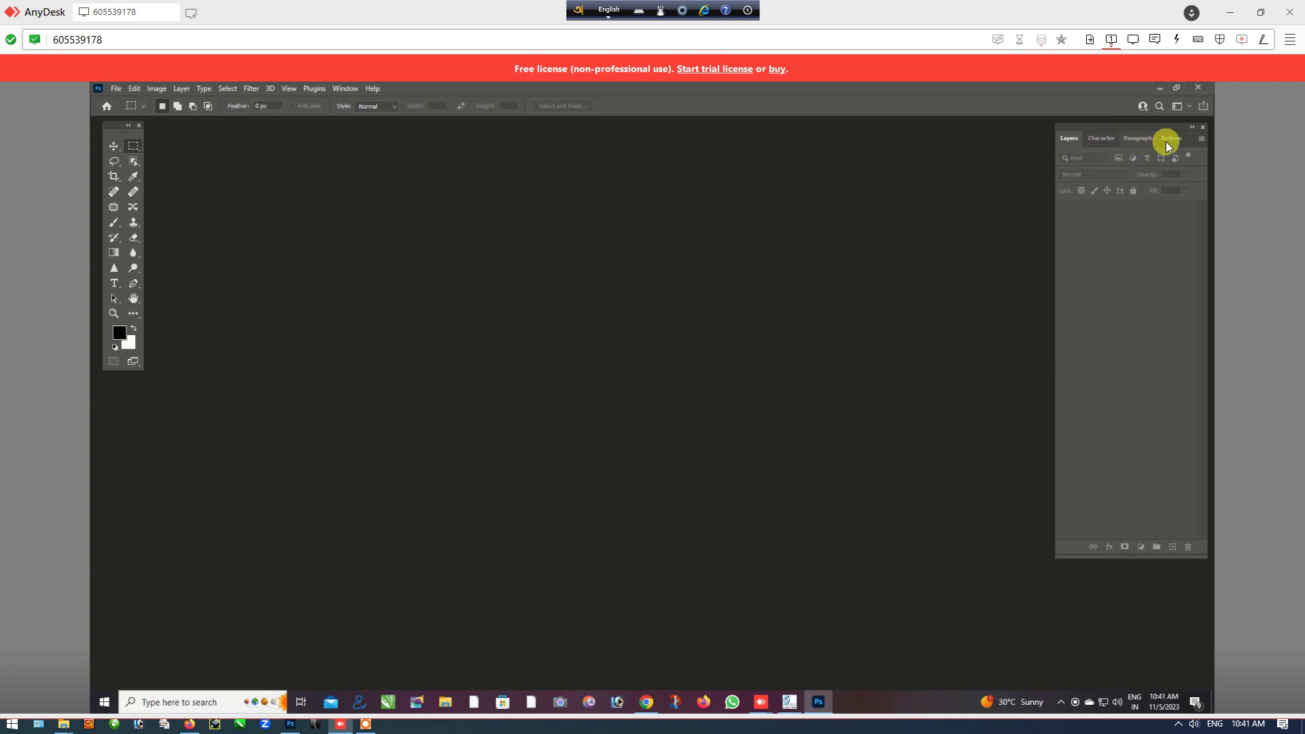
left_click(1104, 137)
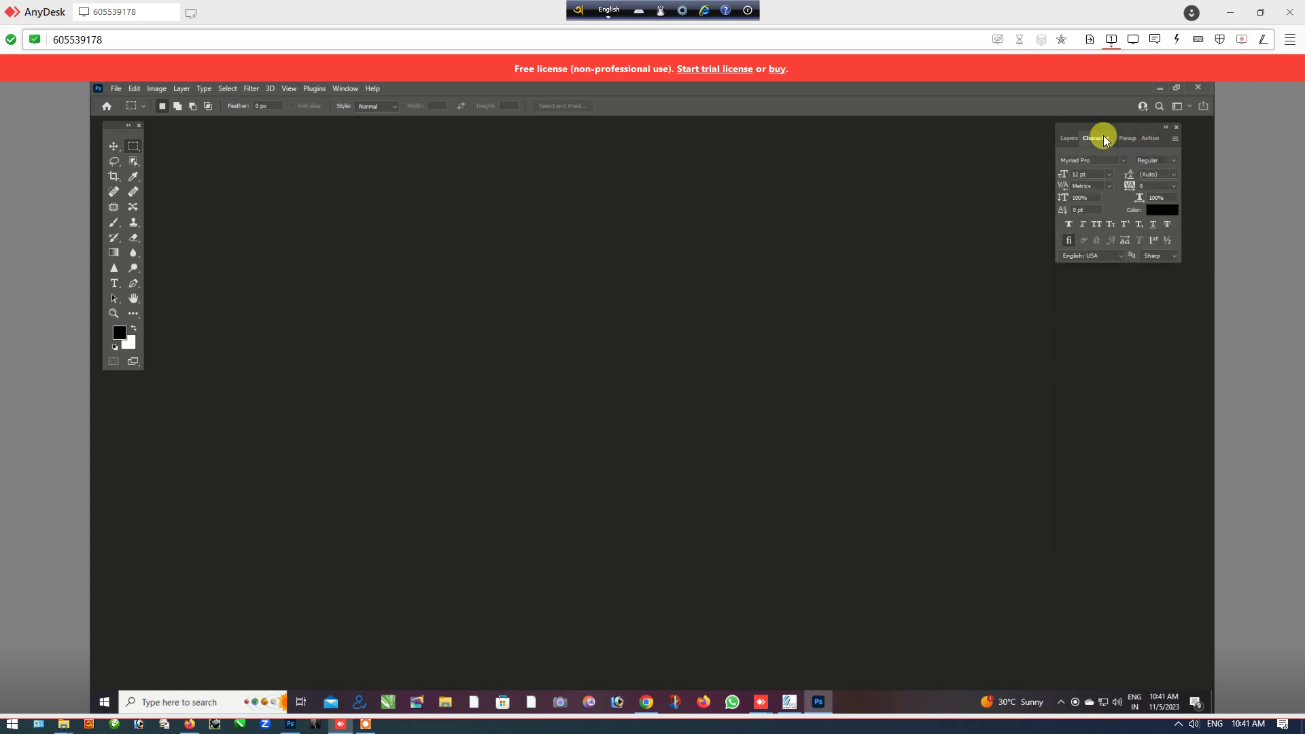
Step: Open and dismiss the Character panel flyout twice, then open and close the Window menu
left_click(1173, 139)
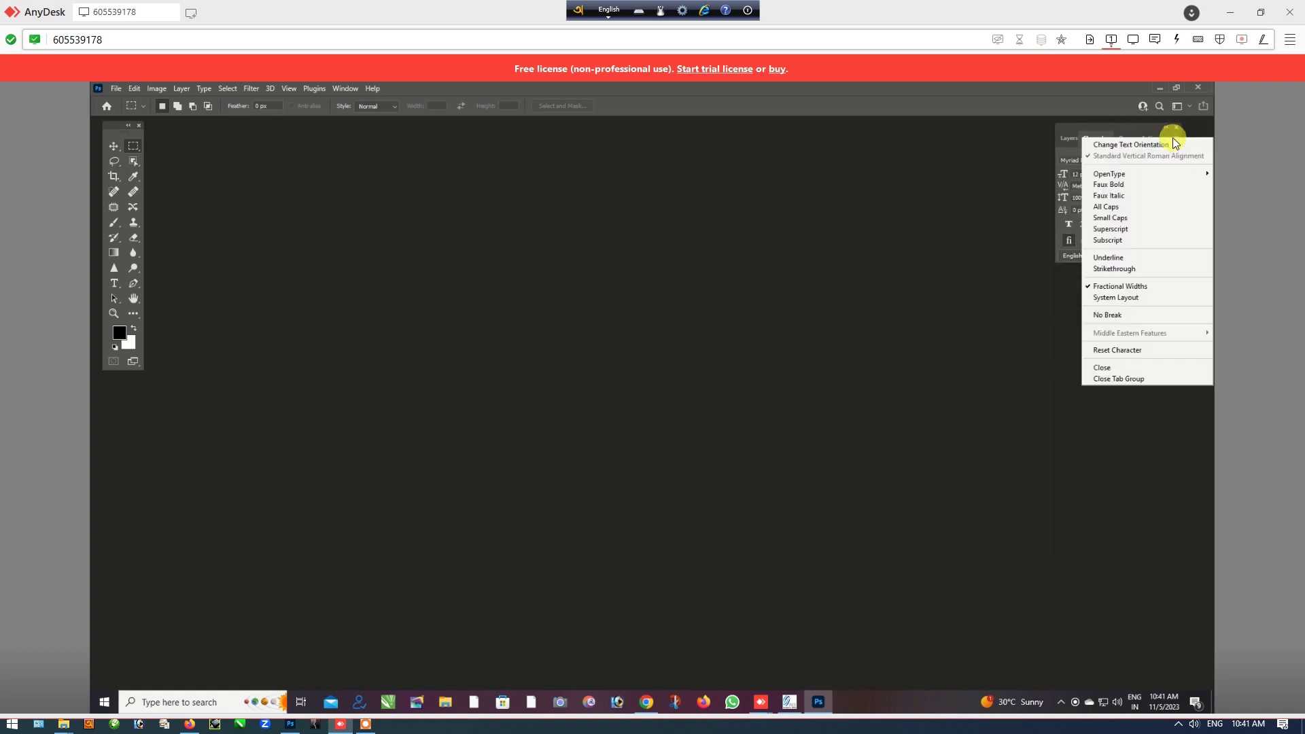
mouse_move(1112, 173)
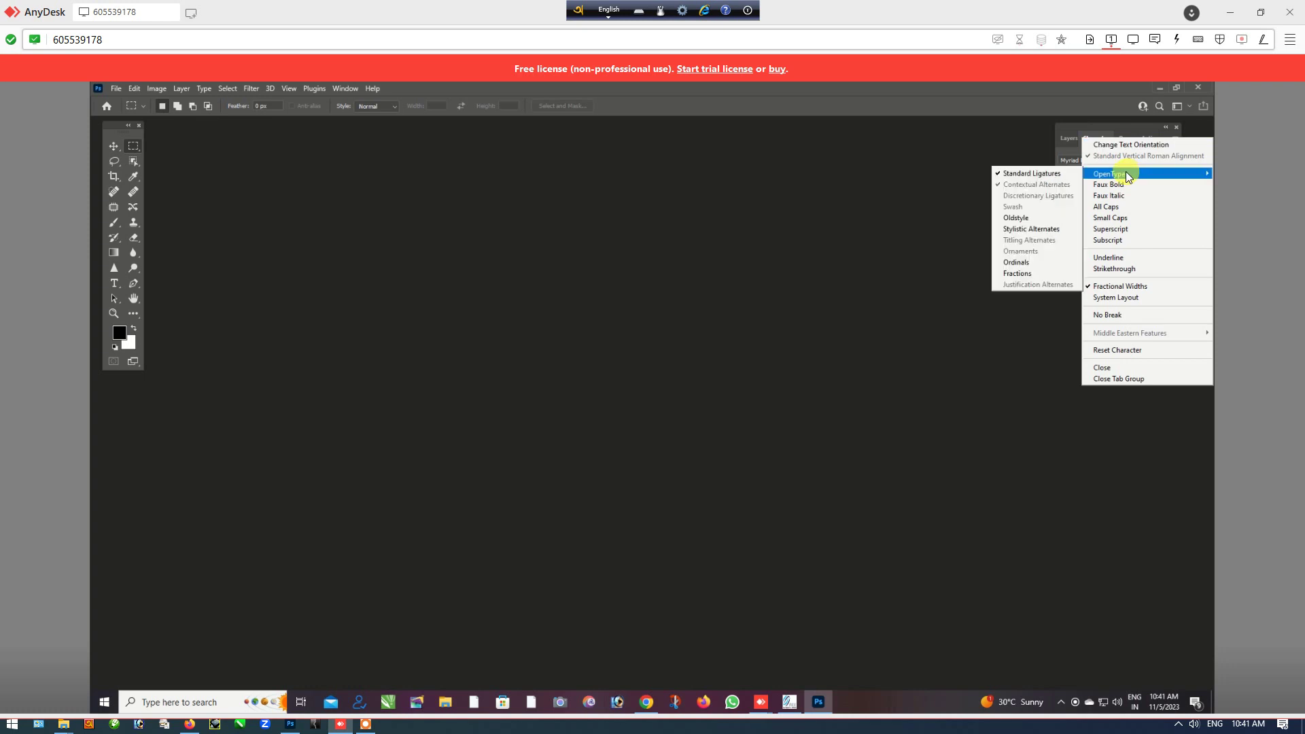
key("Escape")
key("Escape")
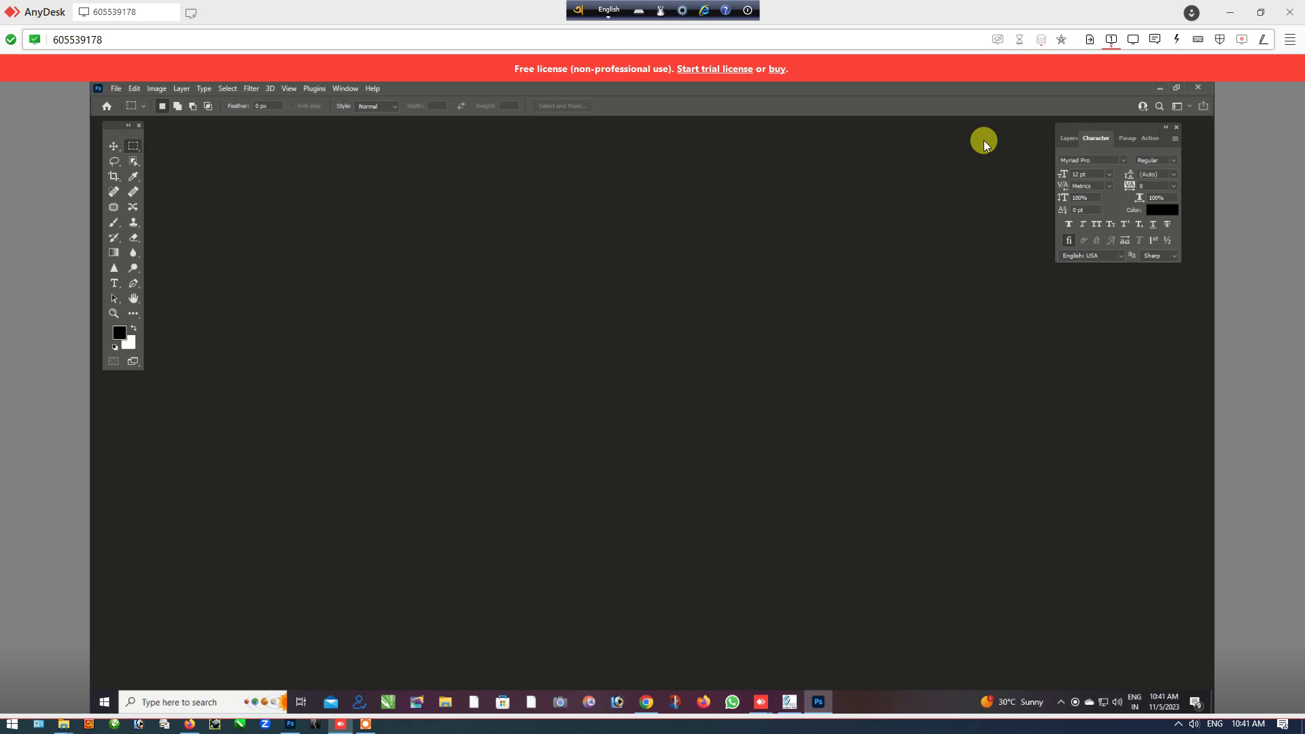
left_click(1175, 140)
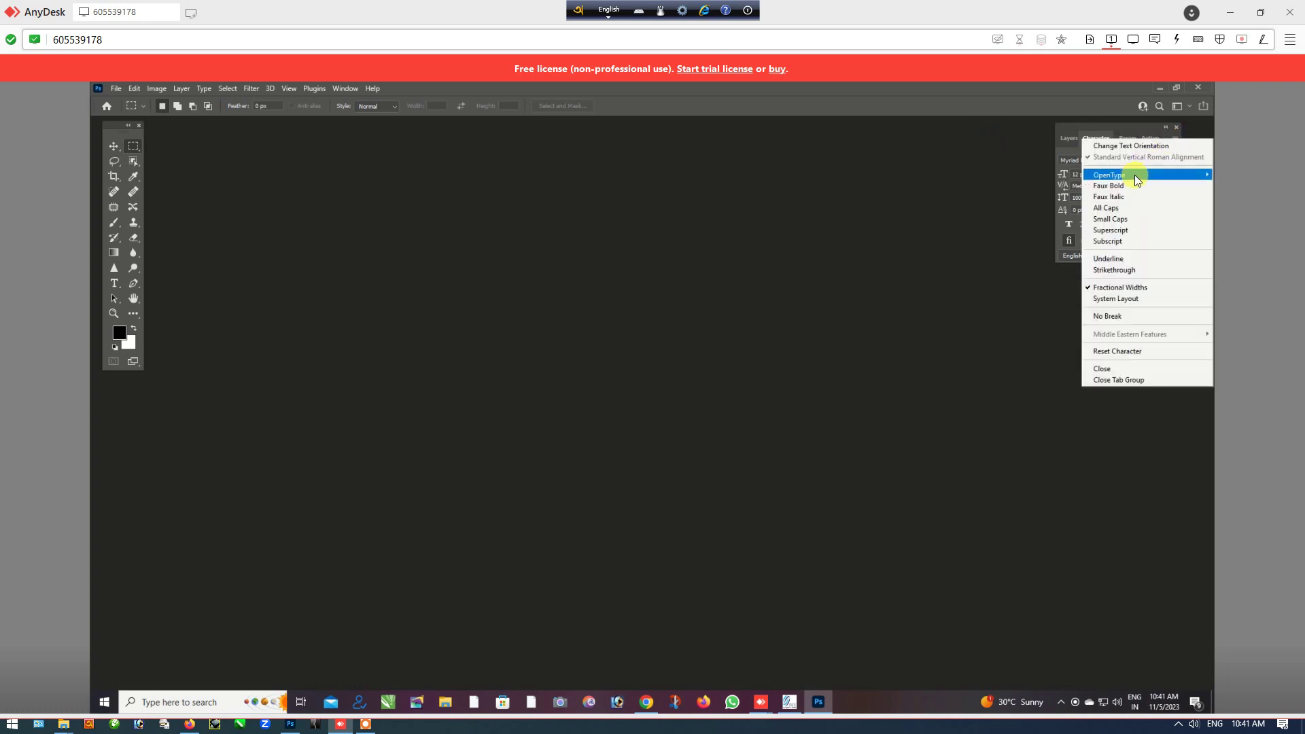
left_click(835, 196)
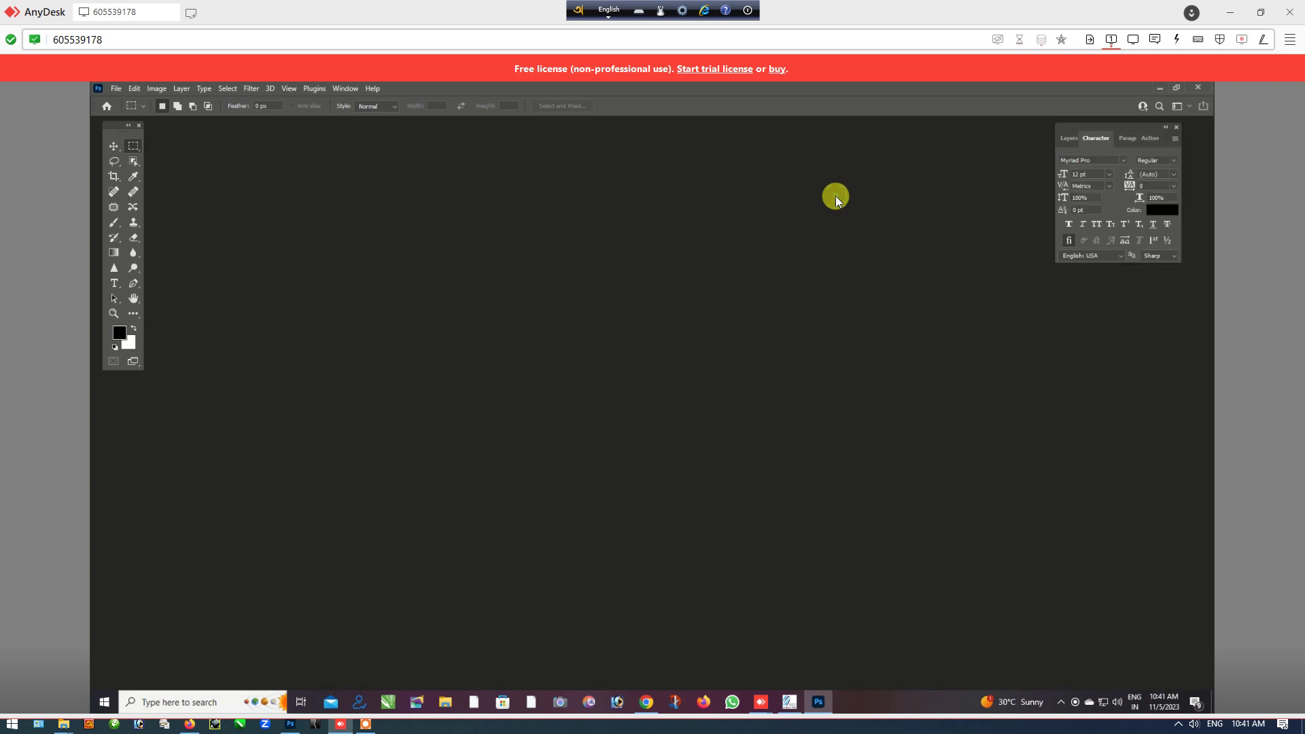
left_click(344, 89)
mouse_move(356, 112)
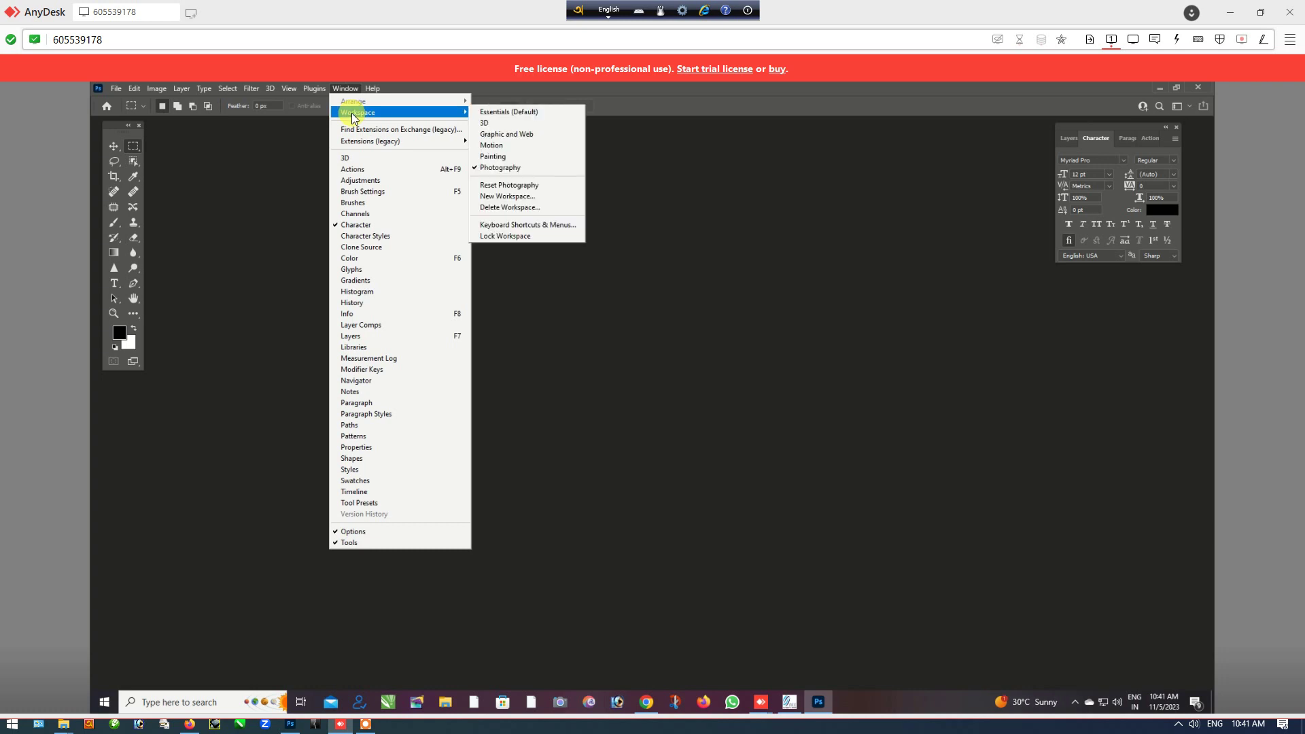
left_click(255, 190)
Step: In Preferences, auto-show Home Screen, stop Smart Objects on placing, and turn off Large Tabs
key("ctrl+k")
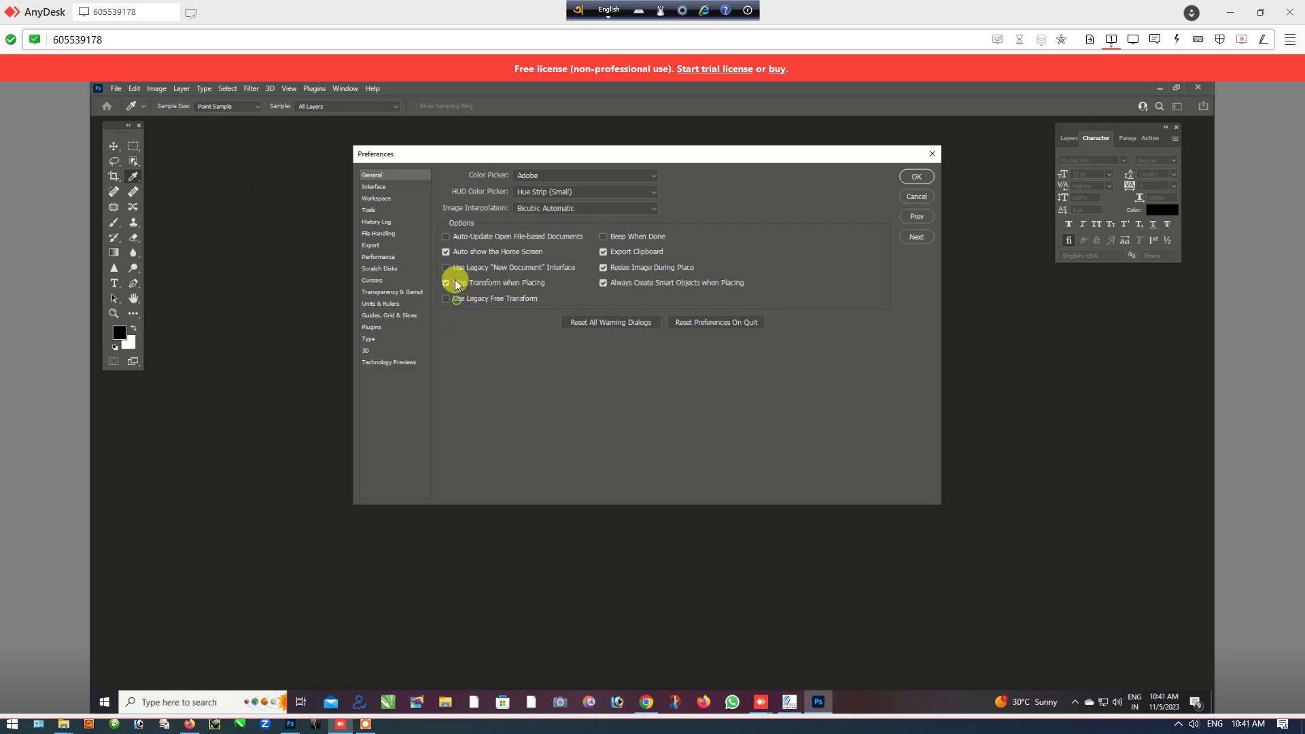
left_click(445, 253)
left_click(602, 283)
left_click(381, 201)
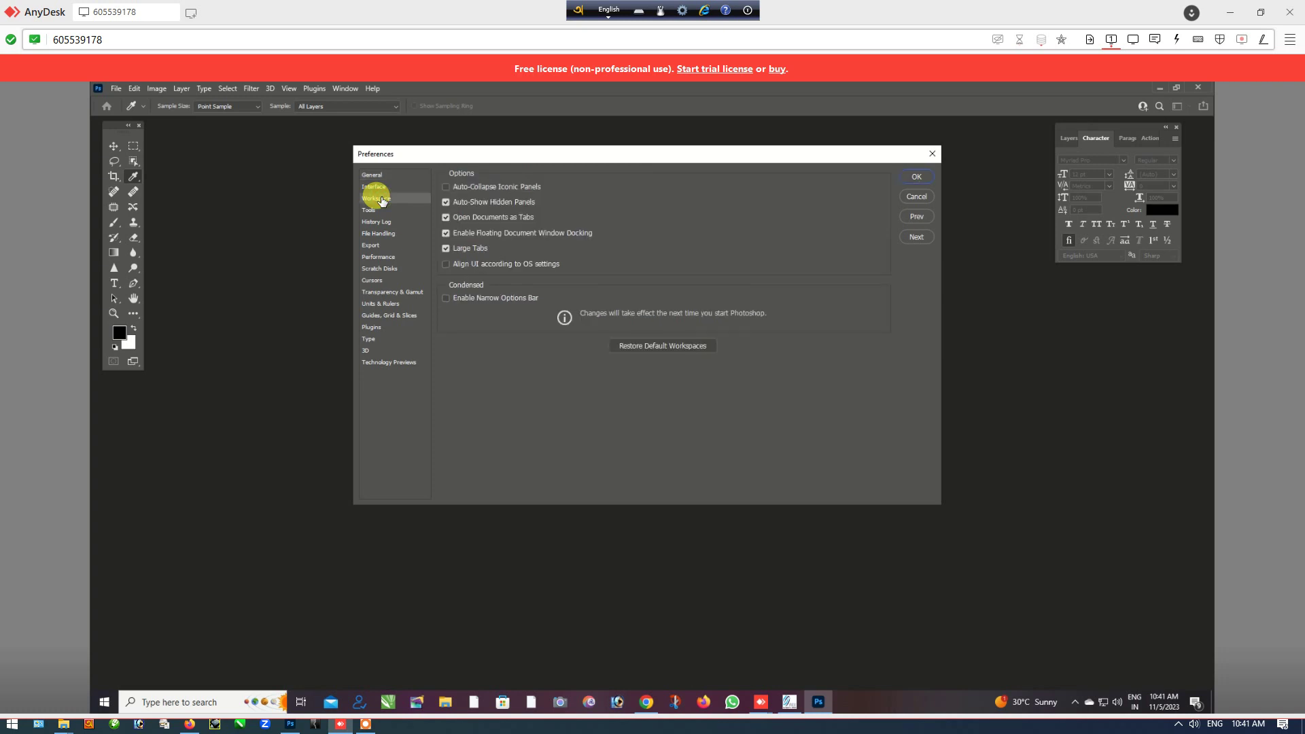
left_click(446, 248)
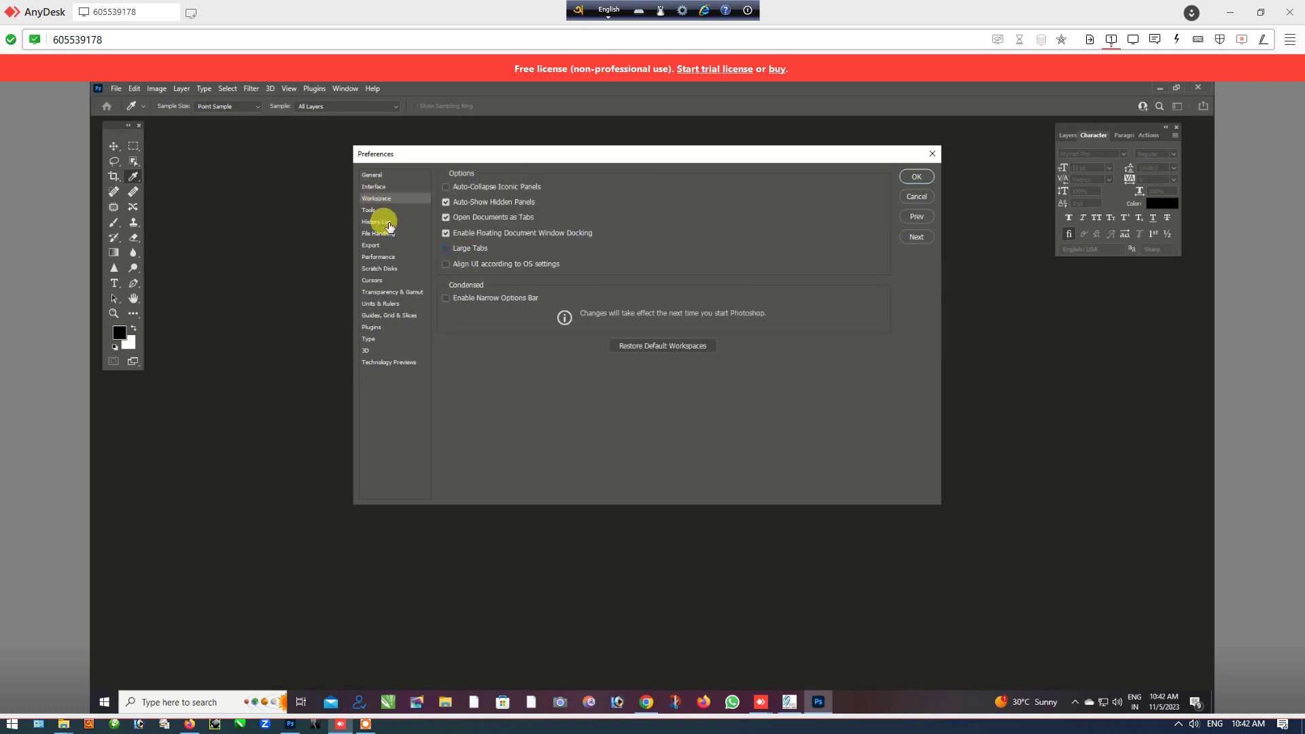
Step: Enable legacy Save As in File Handling and push Cache Levels to maximum
left_click(380, 211)
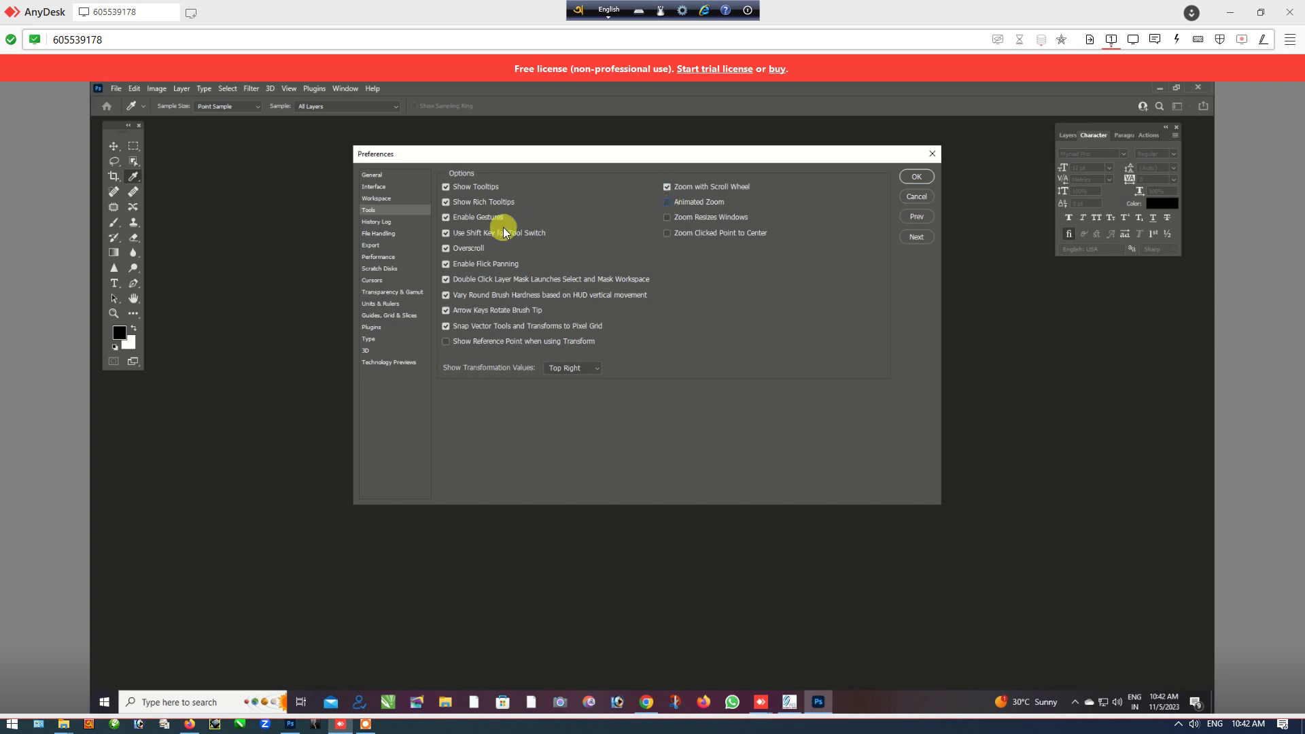
left_click(379, 233)
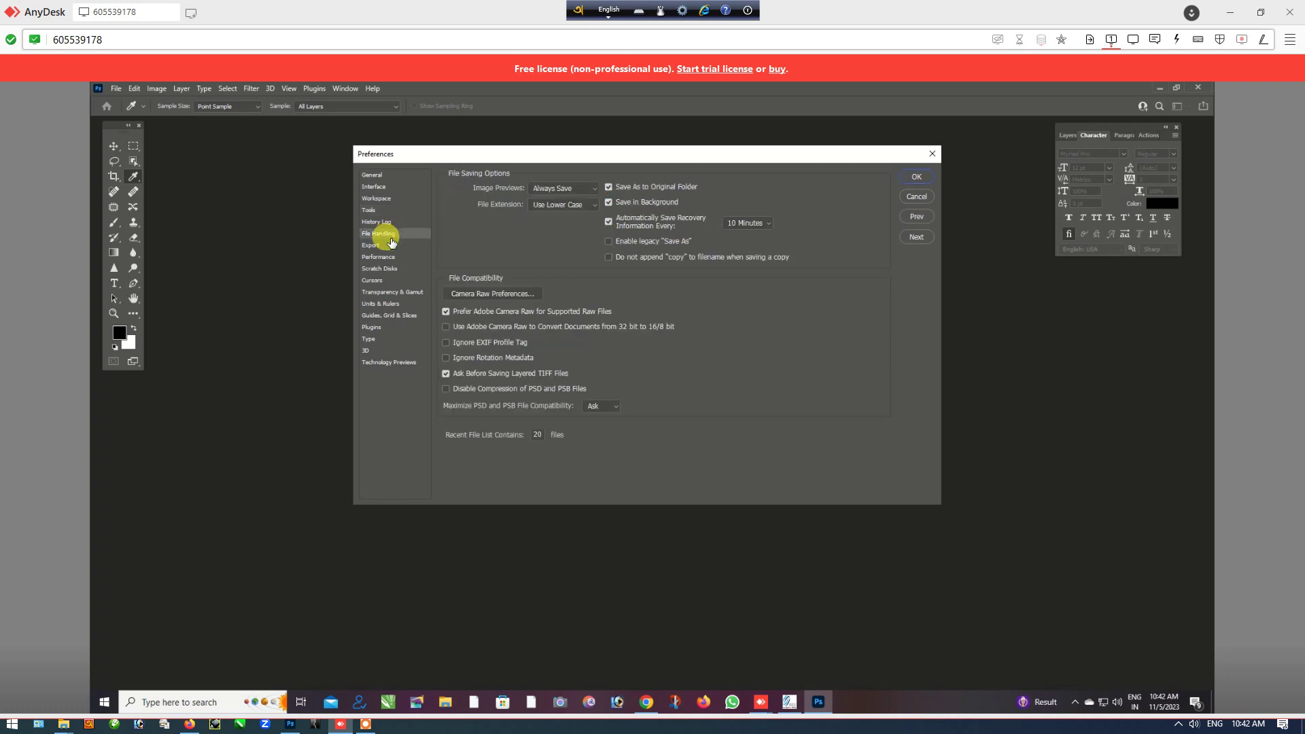
left_click(609, 241)
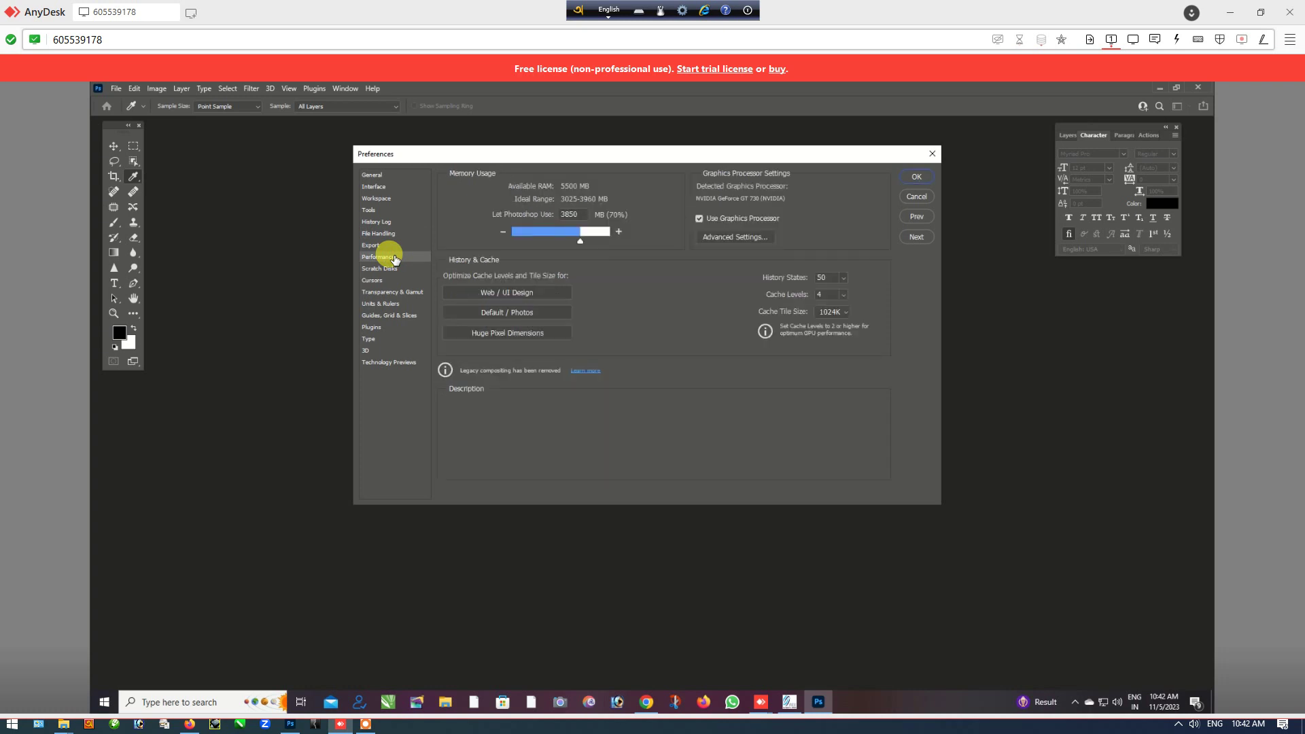
left_click(844, 294)
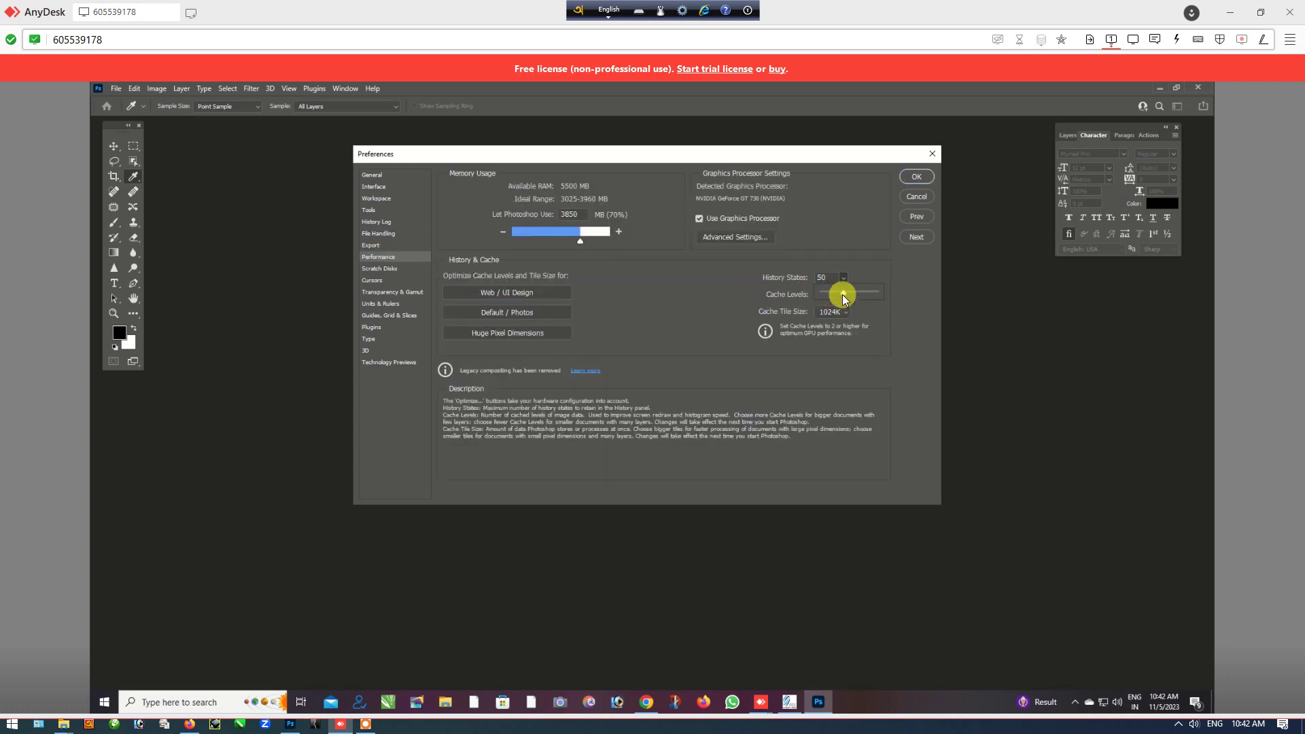
left_click_drag(843, 295, 894, 292)
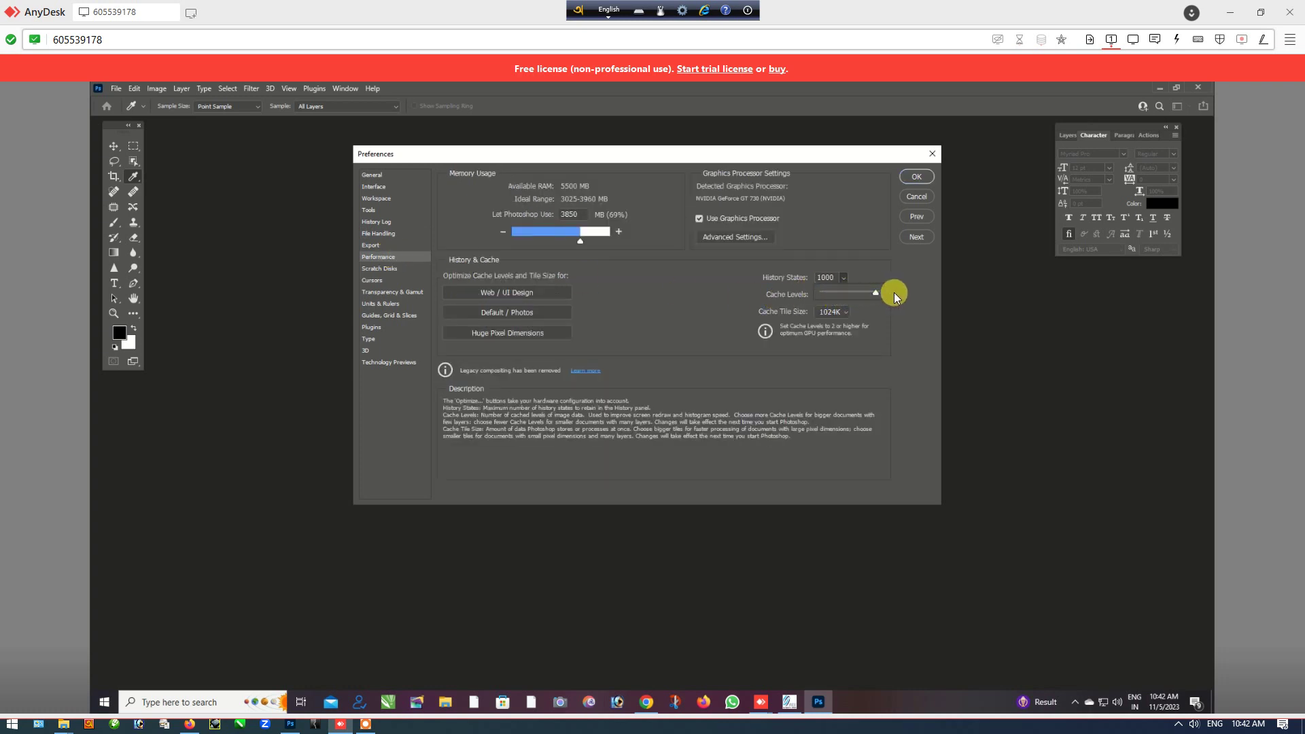
Step: Review the Scratch Disks through Guides pages and turn on Enable Generator in Plugins
left_click(394, 269)
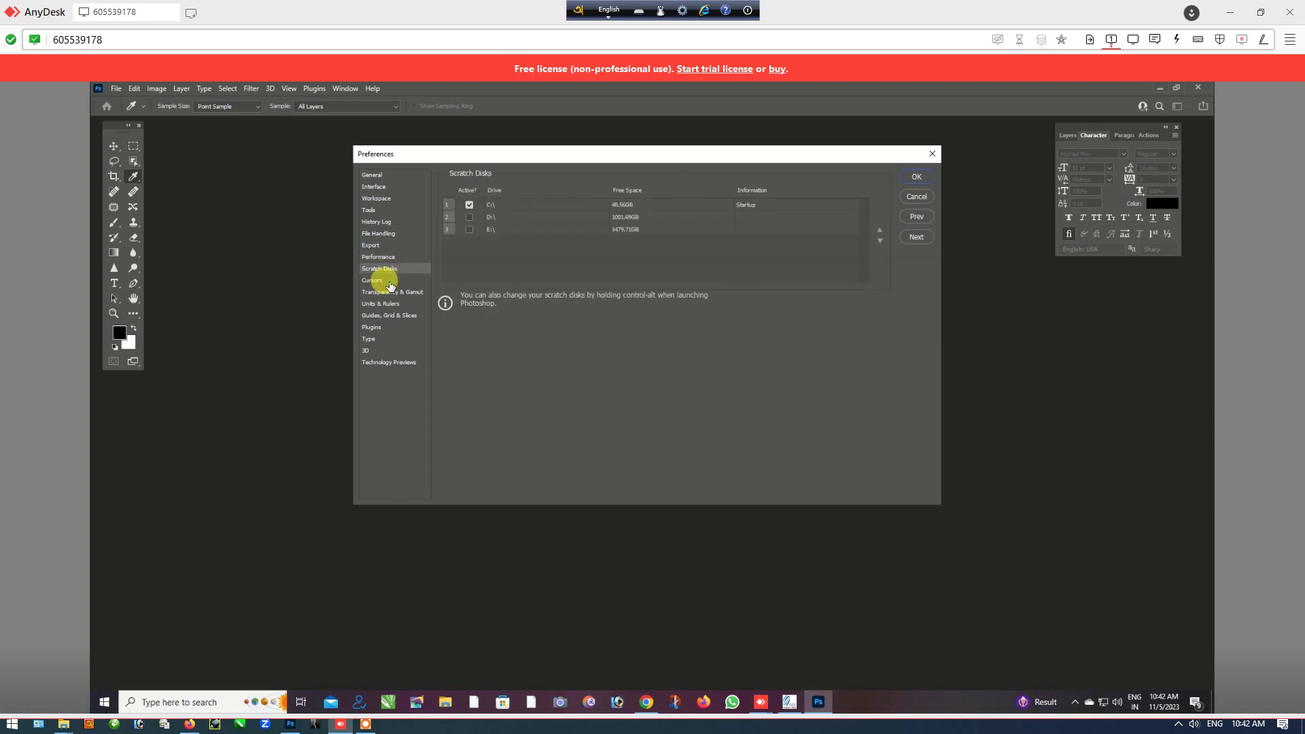
left_click(389, 281)
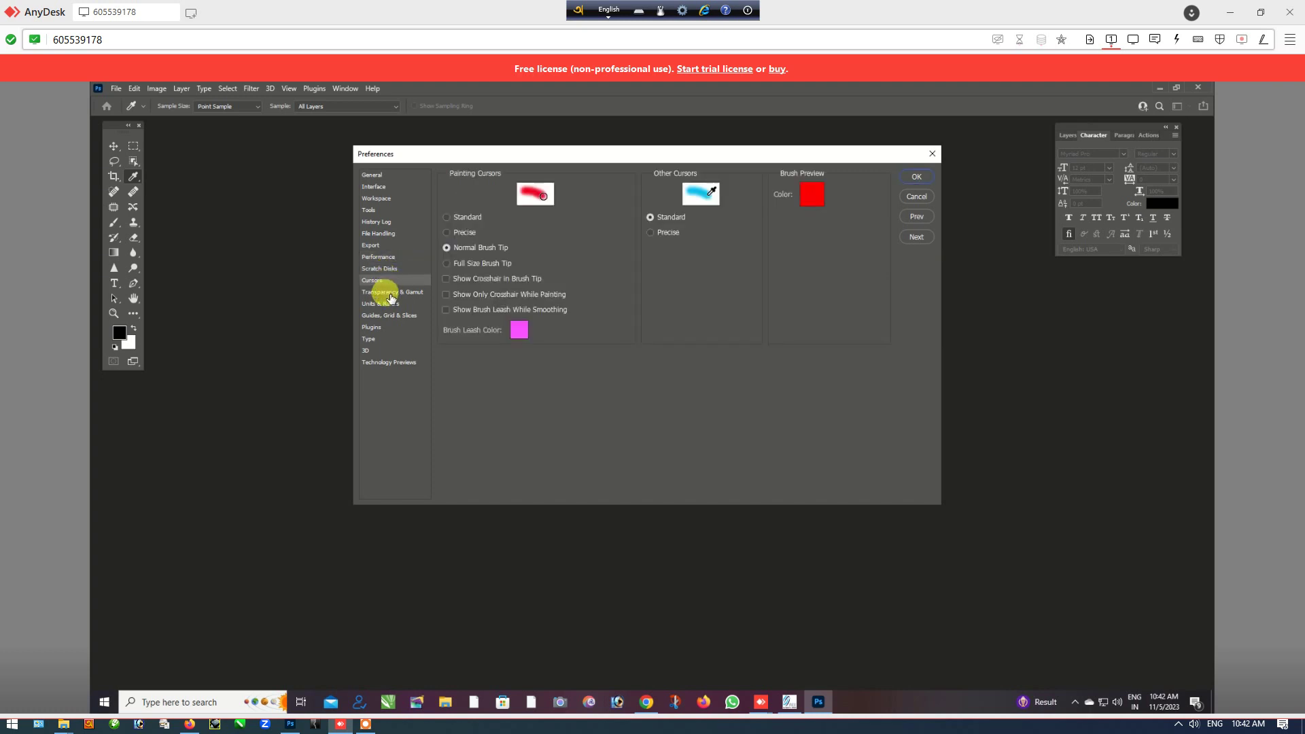
left_click(391, 293)
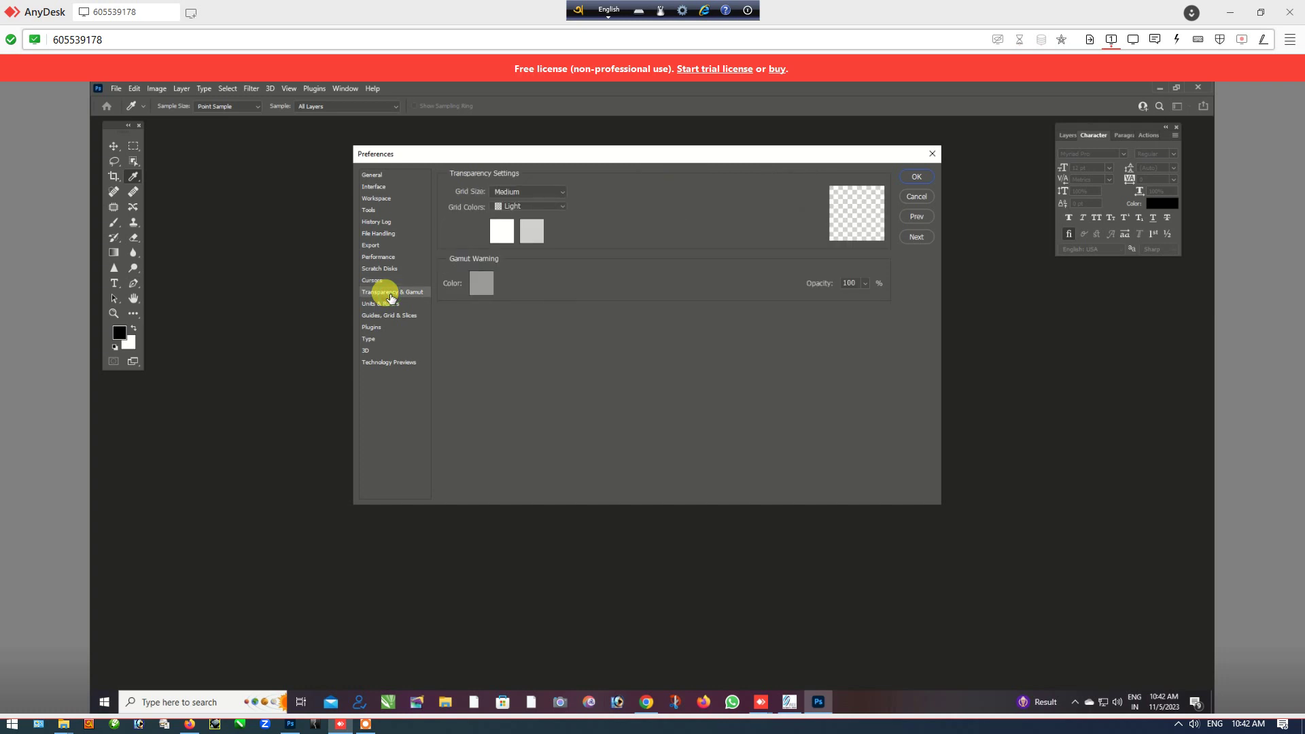
left_click(393, 306)
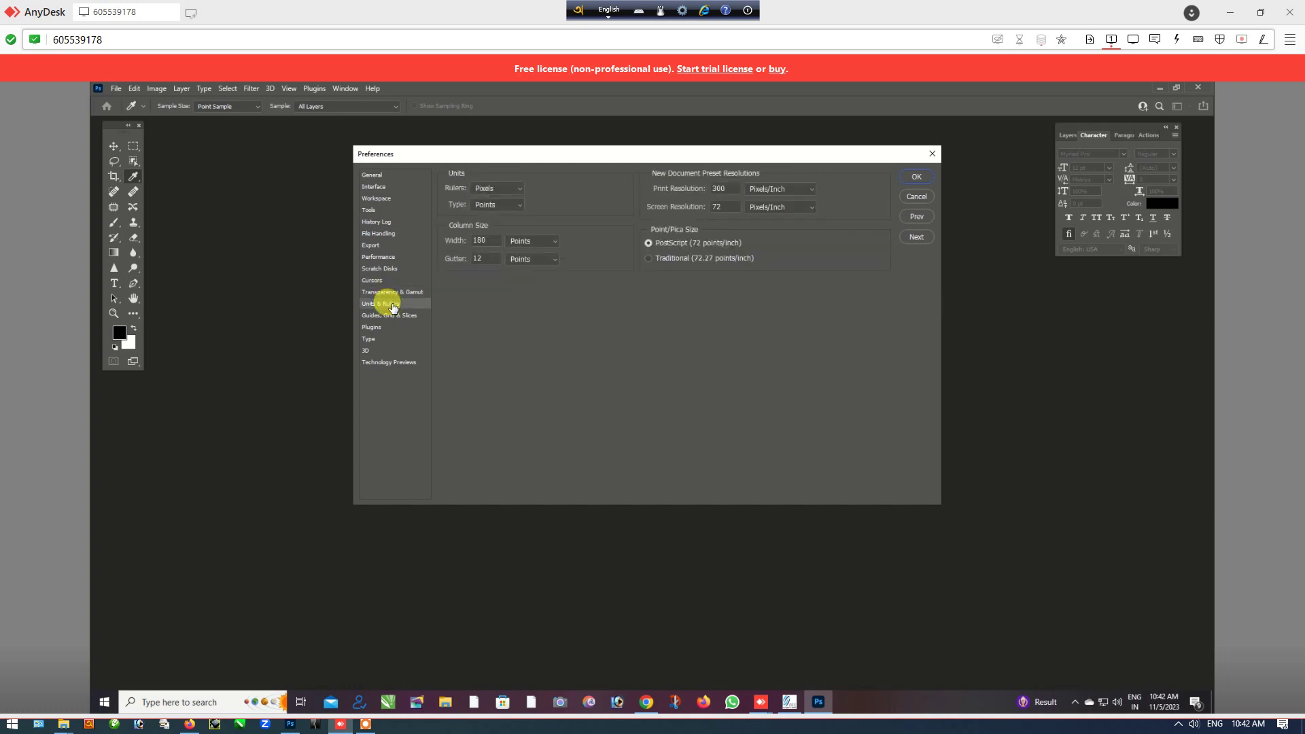
left_click(395, 318)
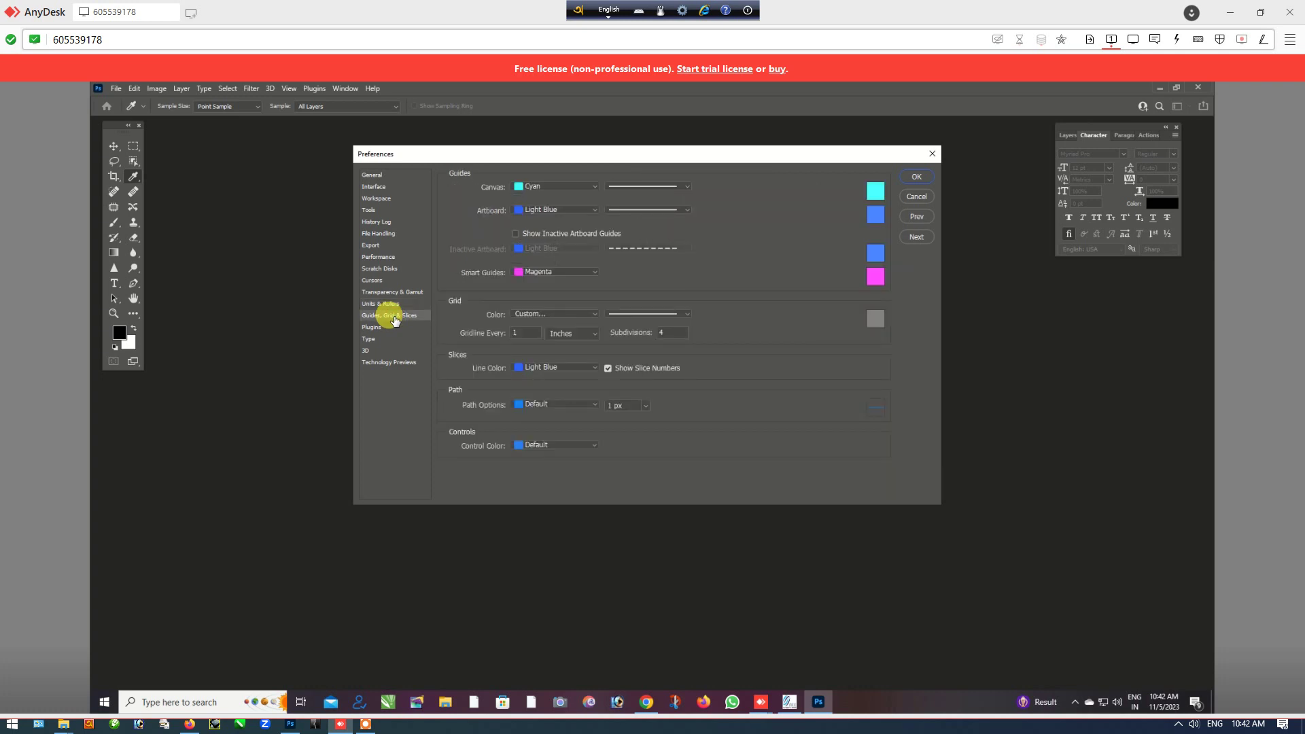
left_click(391, 329)
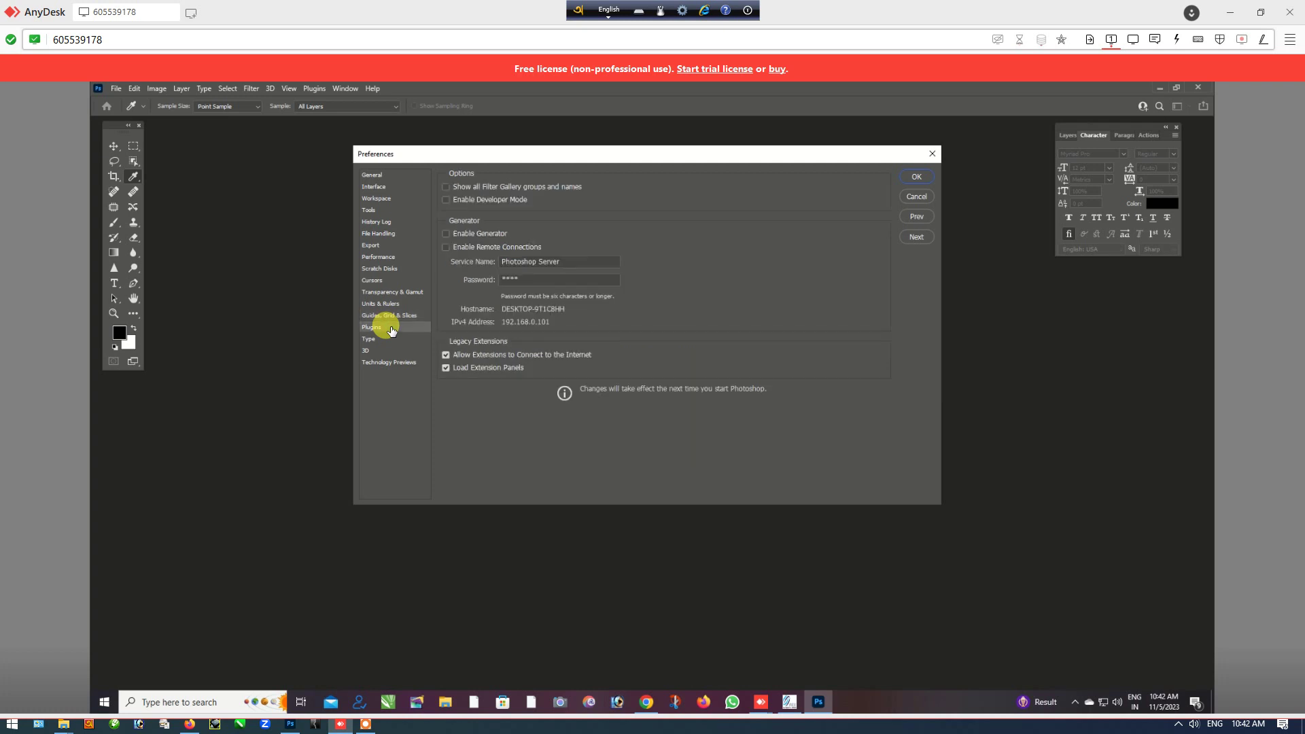
left_click(450, 234)
Step: Enable the Content-Aware Tracing Tool in Technology Previews and apply the preferences
left_click(379, 340)
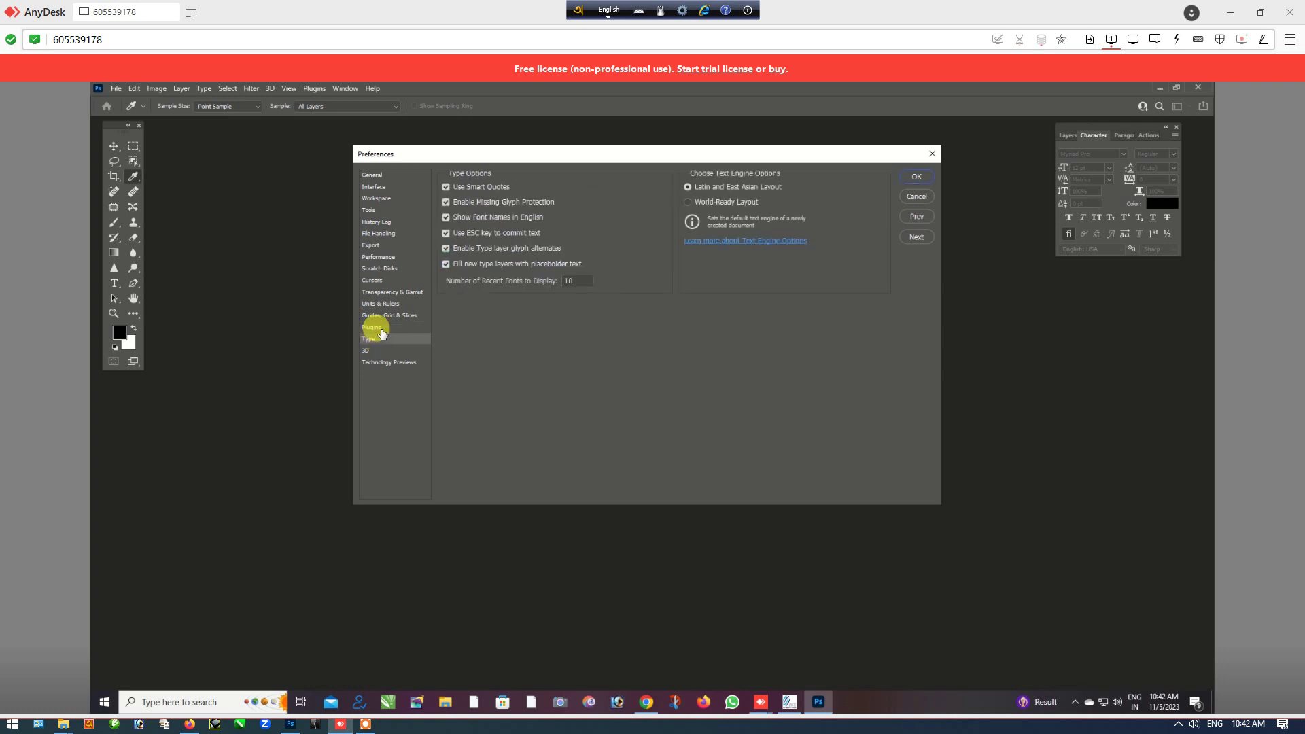
left_click(380, 354)
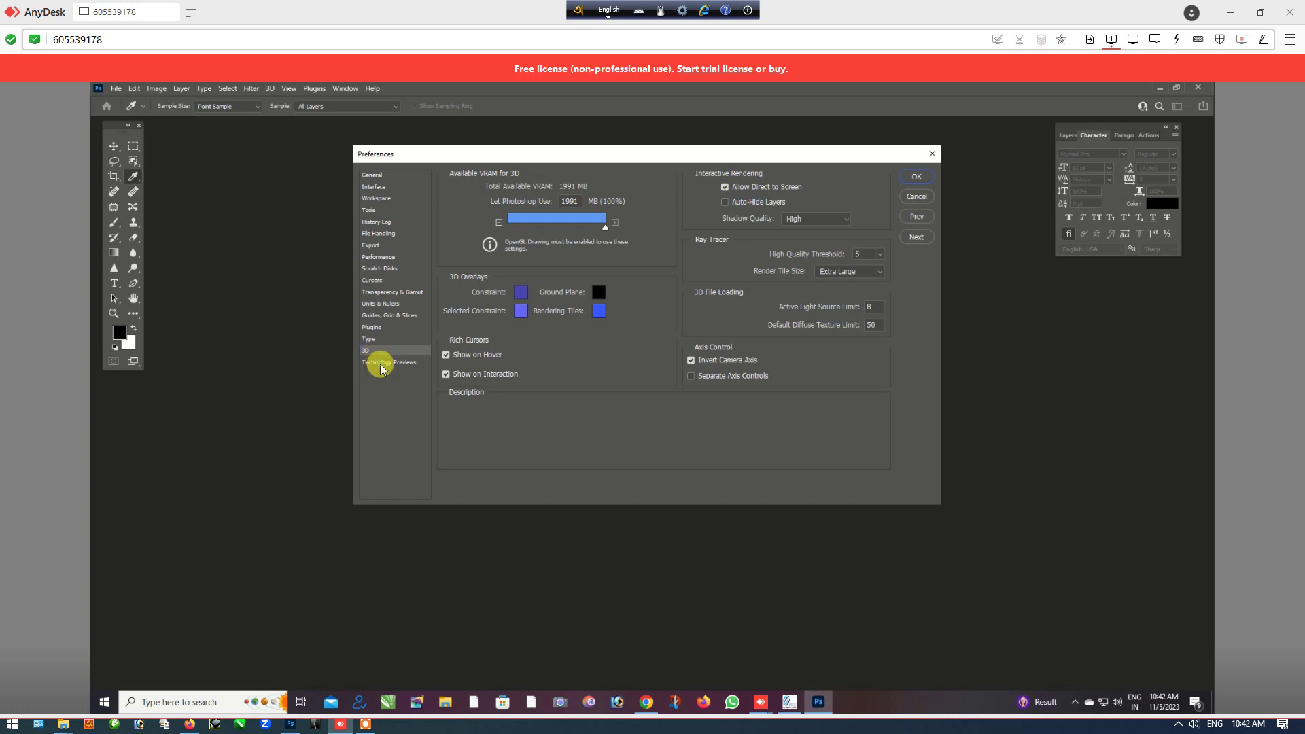
left_click(382, 364)
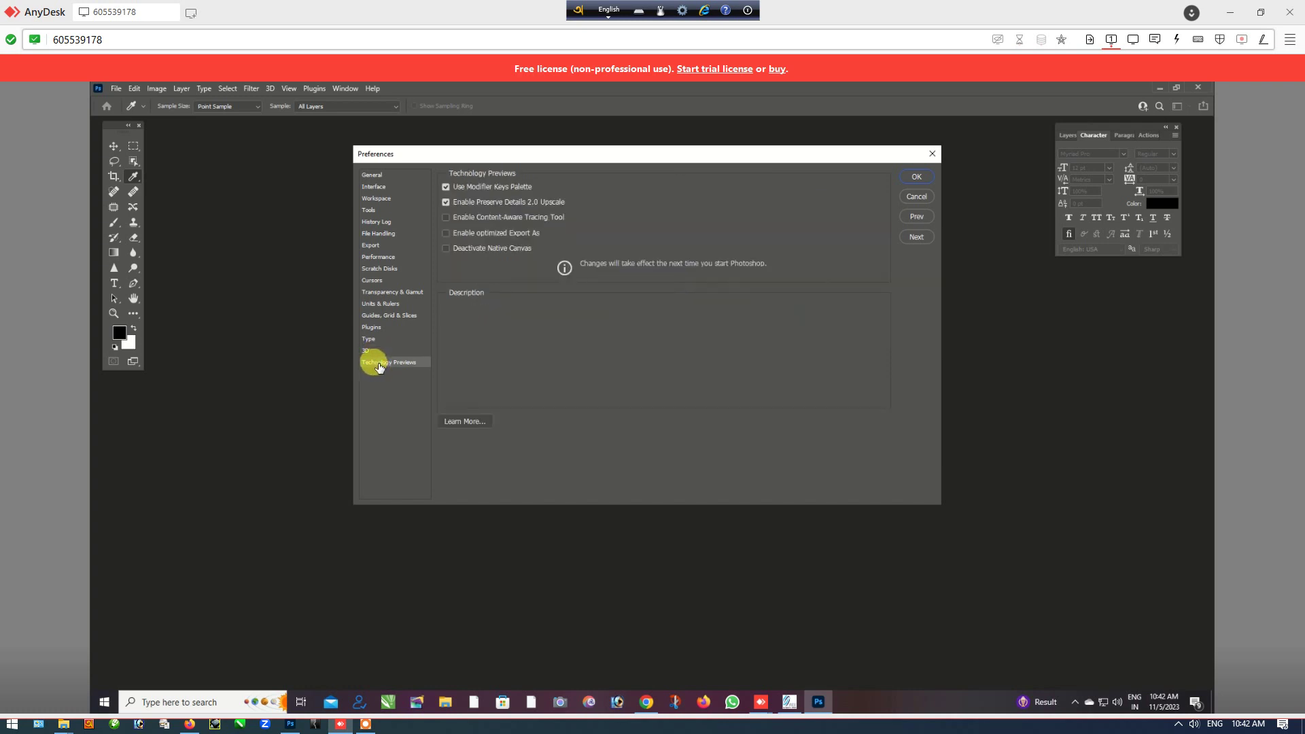
left_click(446, 218)
left_click(911, 178)
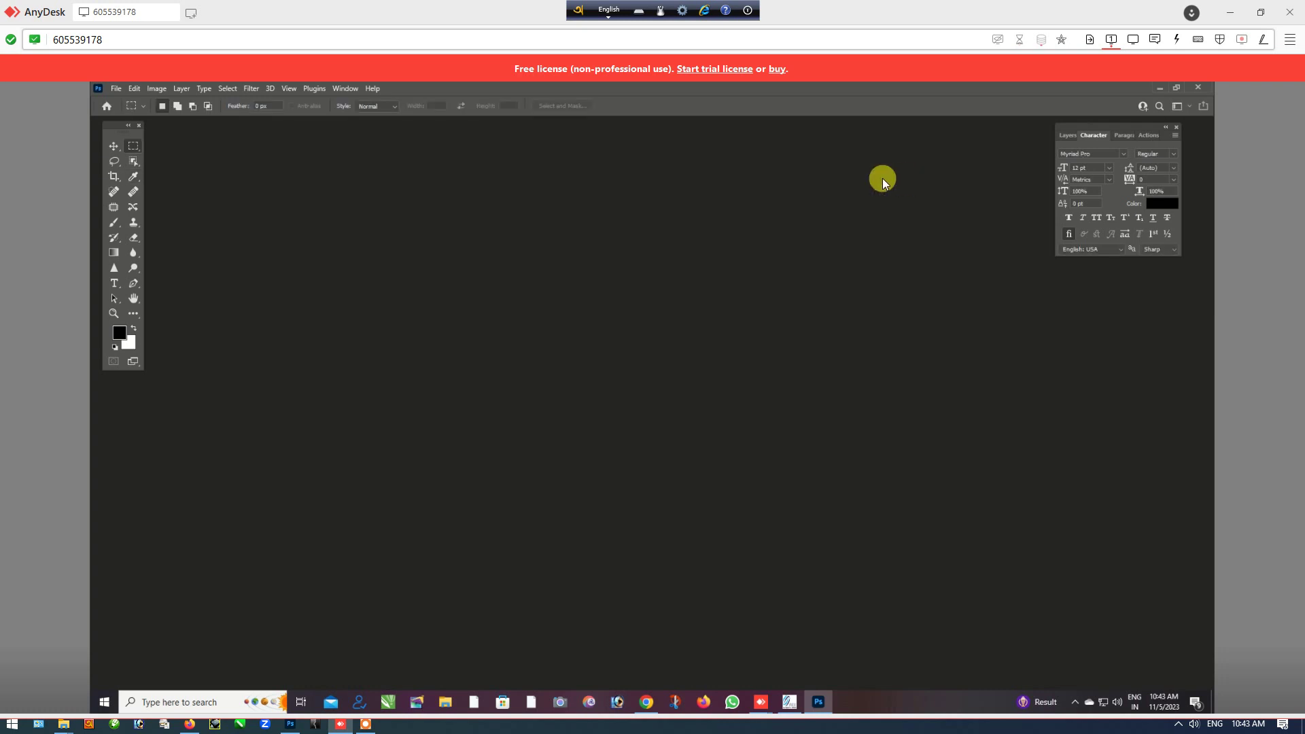
Step: Save a new workspace named with the user's name, including the Toolbar
left_click(346, 89)
mouse_move(398, 112)
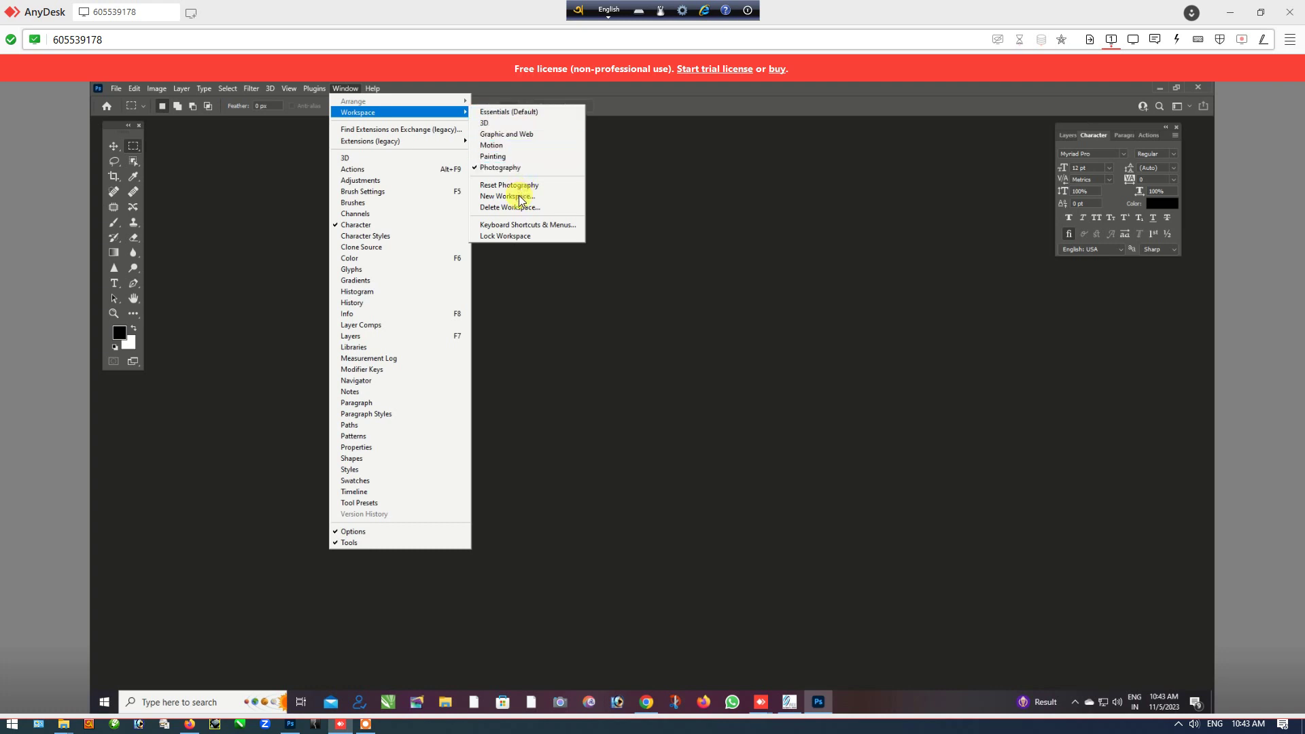
left_click(520, 199)
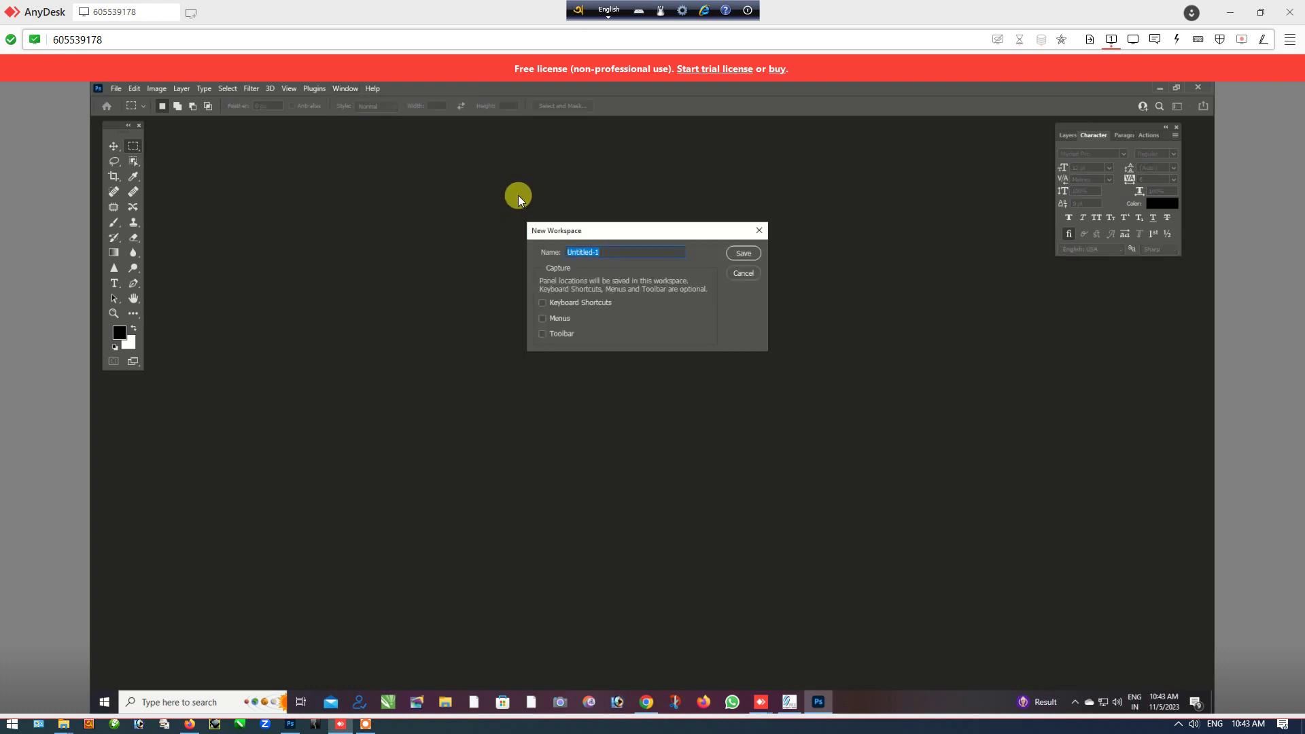
type("Kira")
type("n Mallick")
left_click(543, 334)
left_click(734, 254)
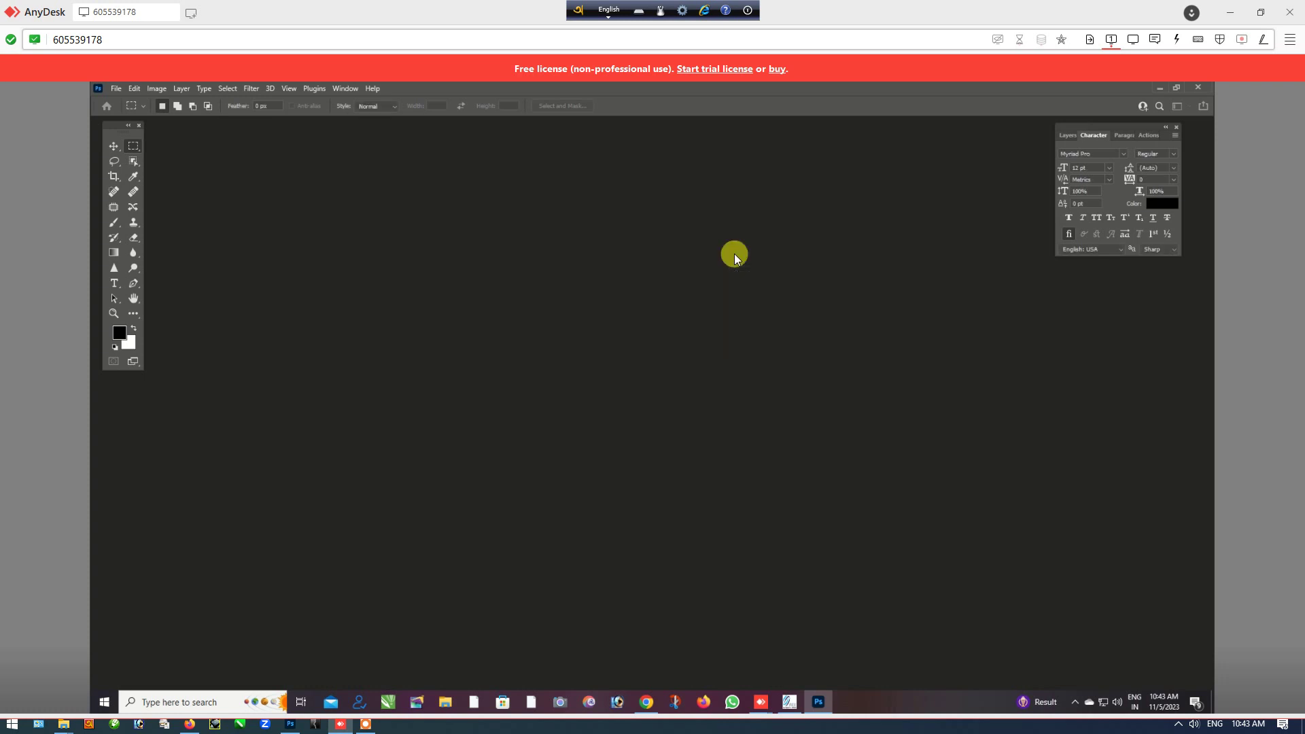
Step: Quit Photoshop, dismiss the Creative Cloud error, and relaunch Photoshop from the taskbar
left_click(1191, 87)
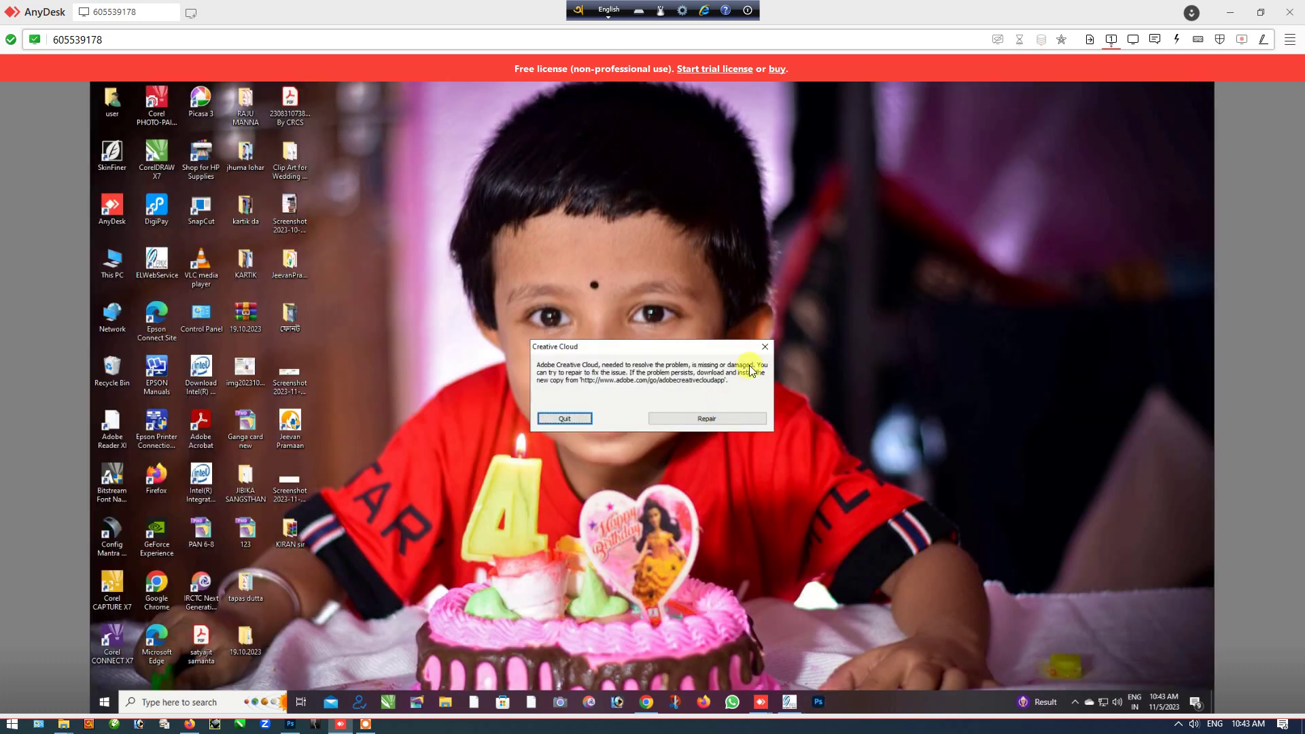
left_click(765, 348)
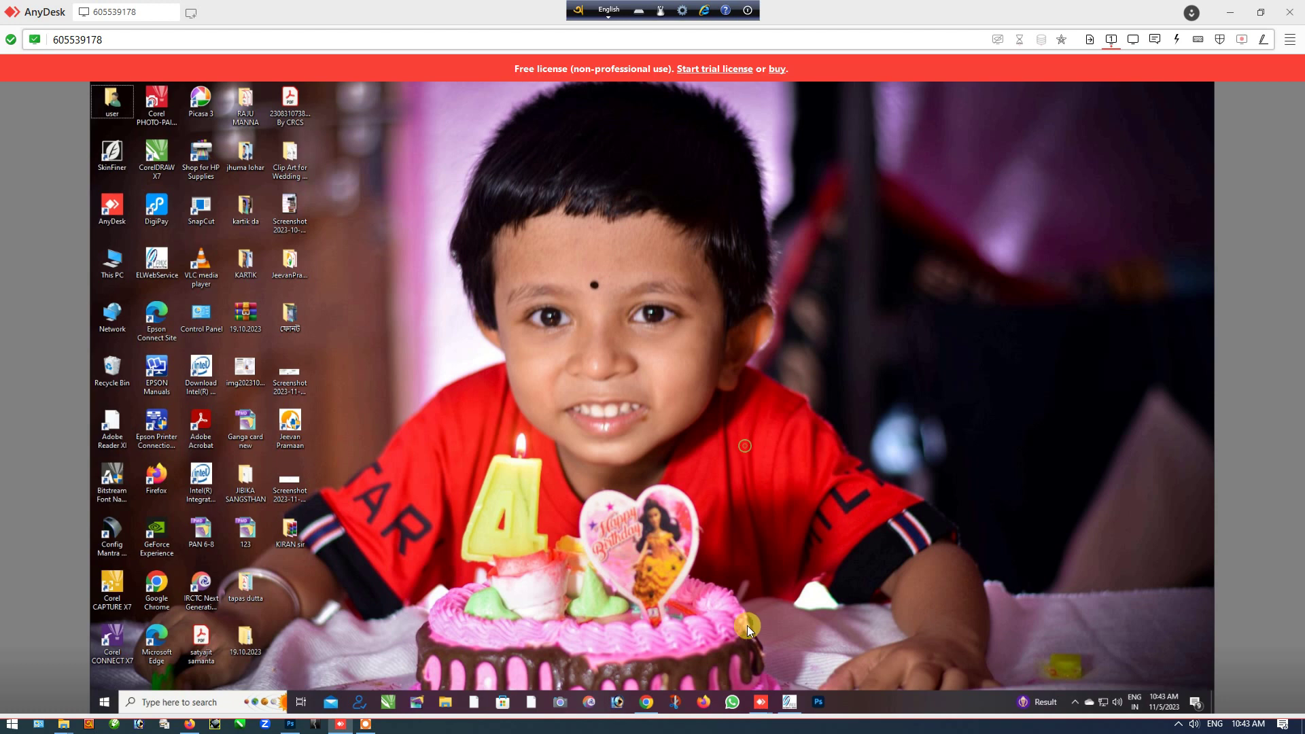
left_click(819, 700)
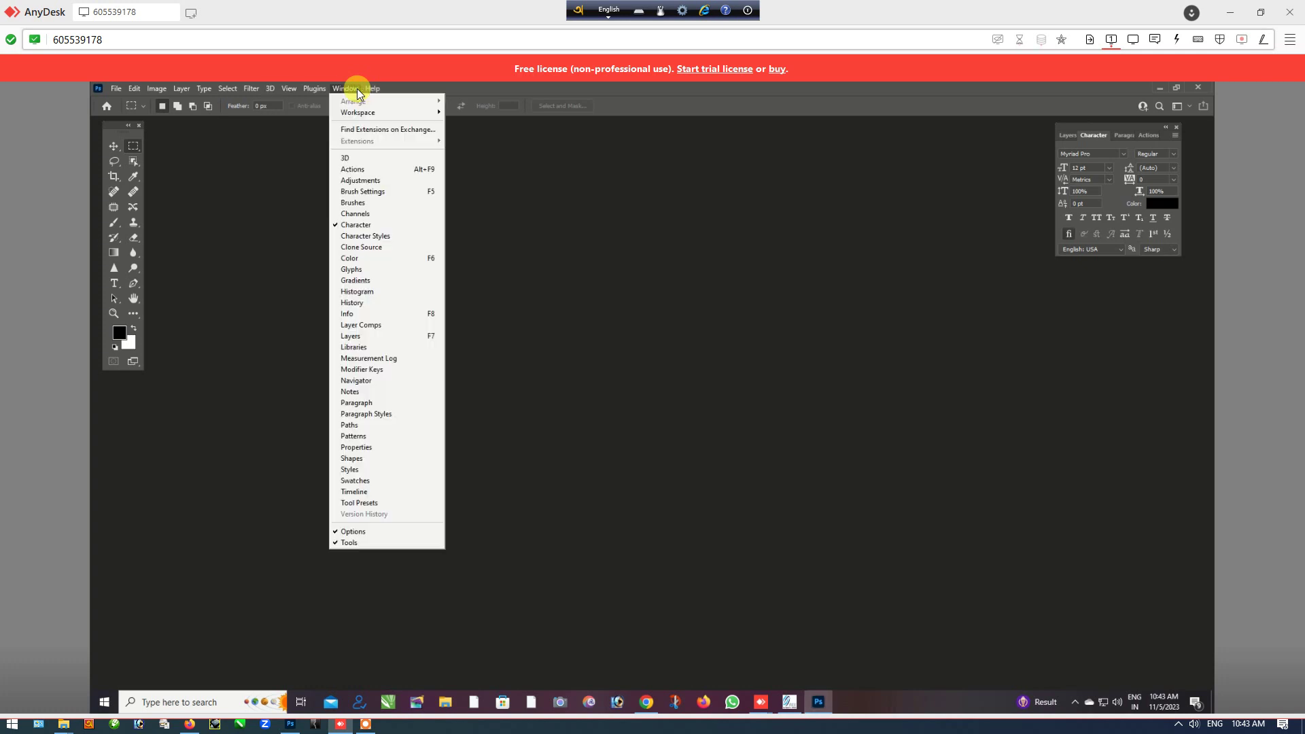
Step: Float the Swatches panel at the lower left and close the Color panel
left_click(367, 88)
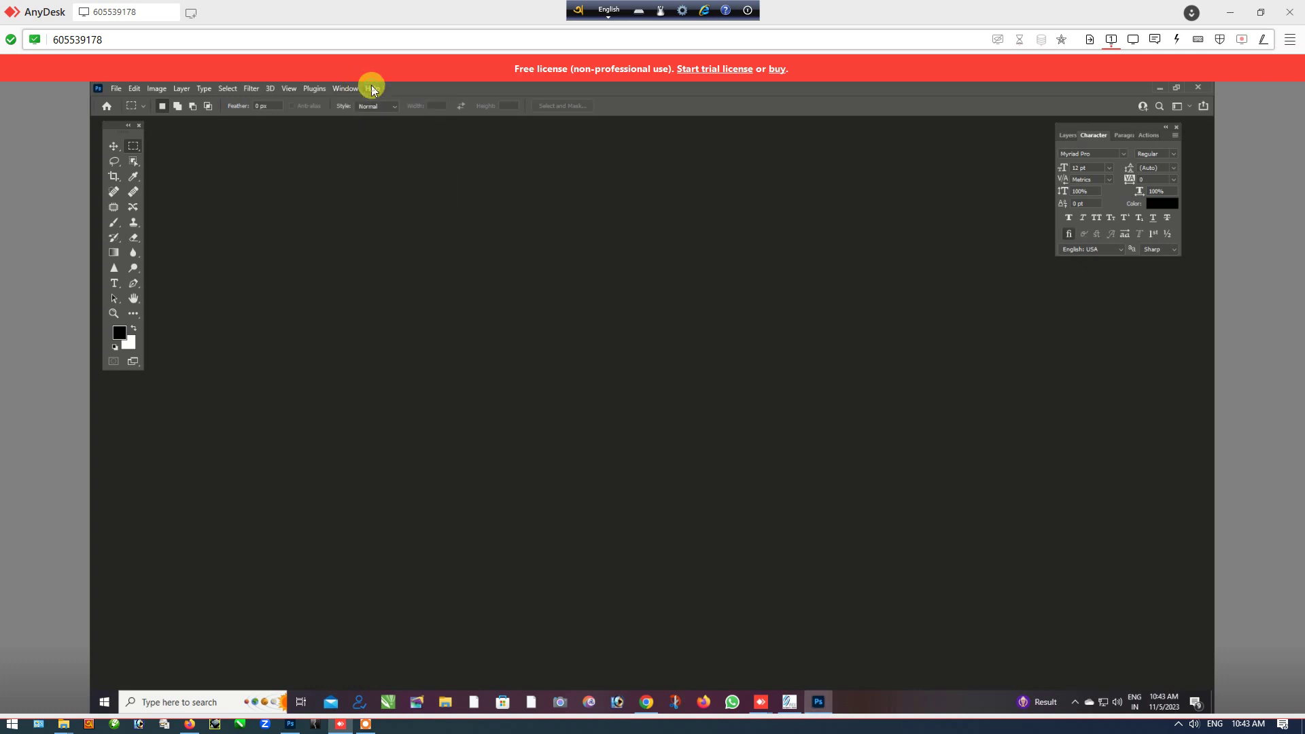
left_click(372, 89)
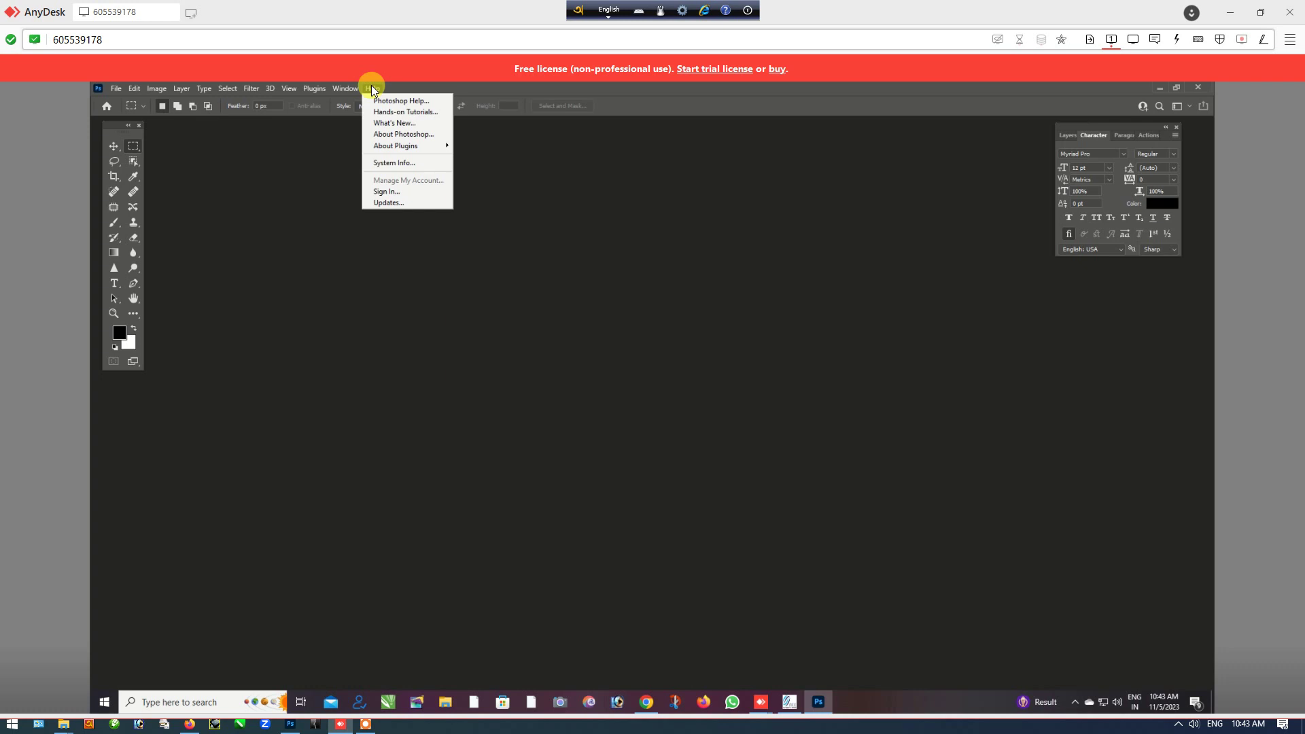
left_click(350, 89)
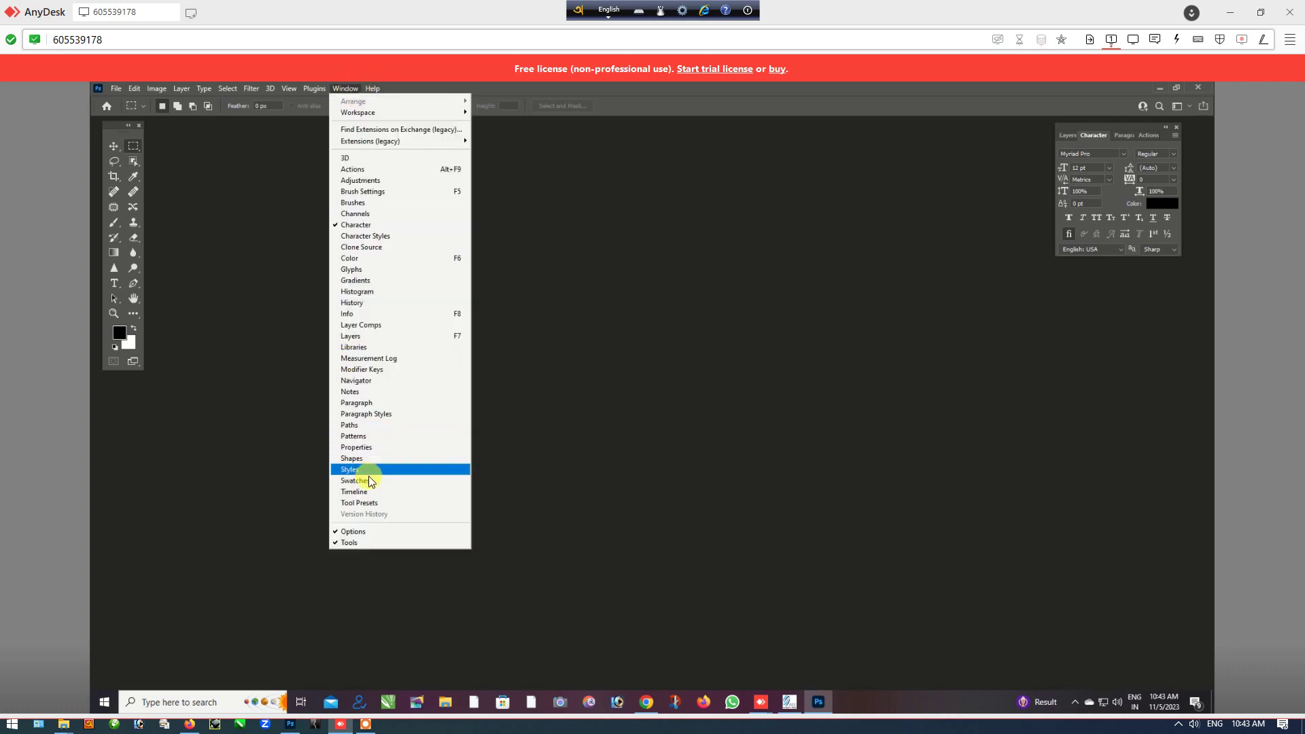
left_click(371, 484)
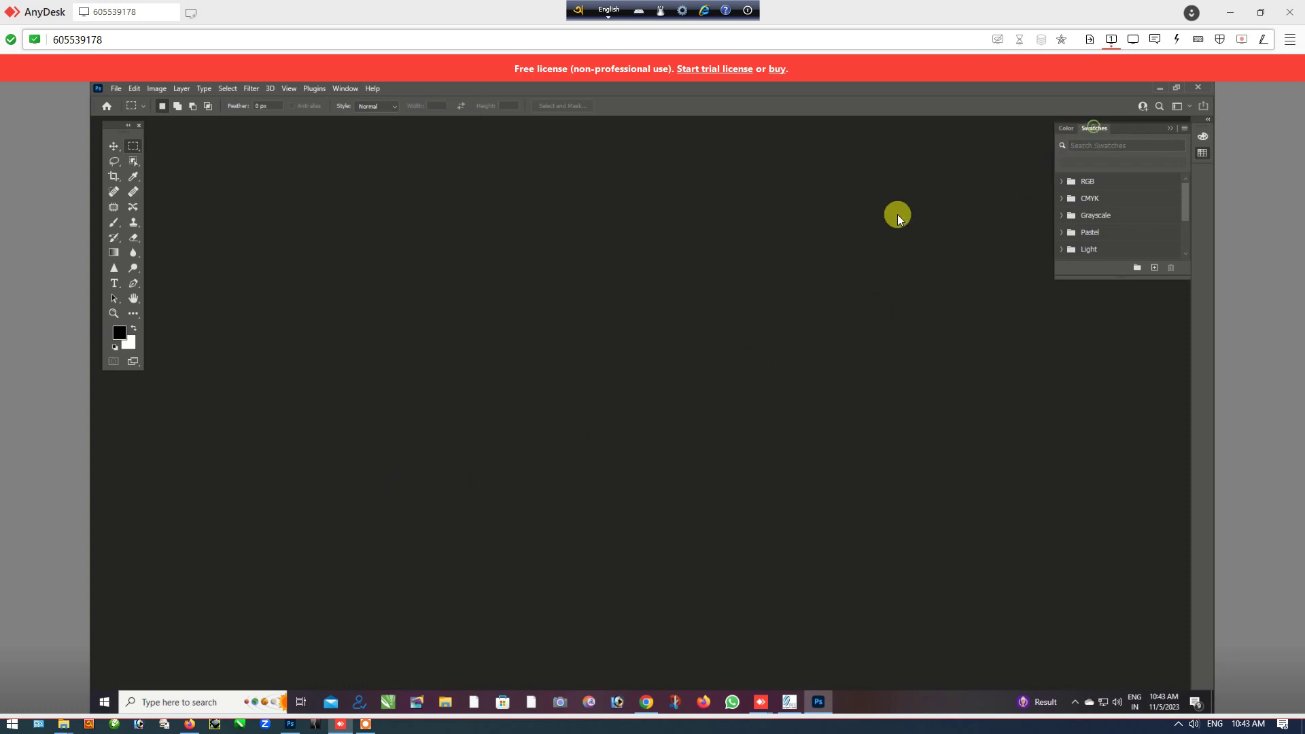
left_click_drag(1095, 131, 705, 279)
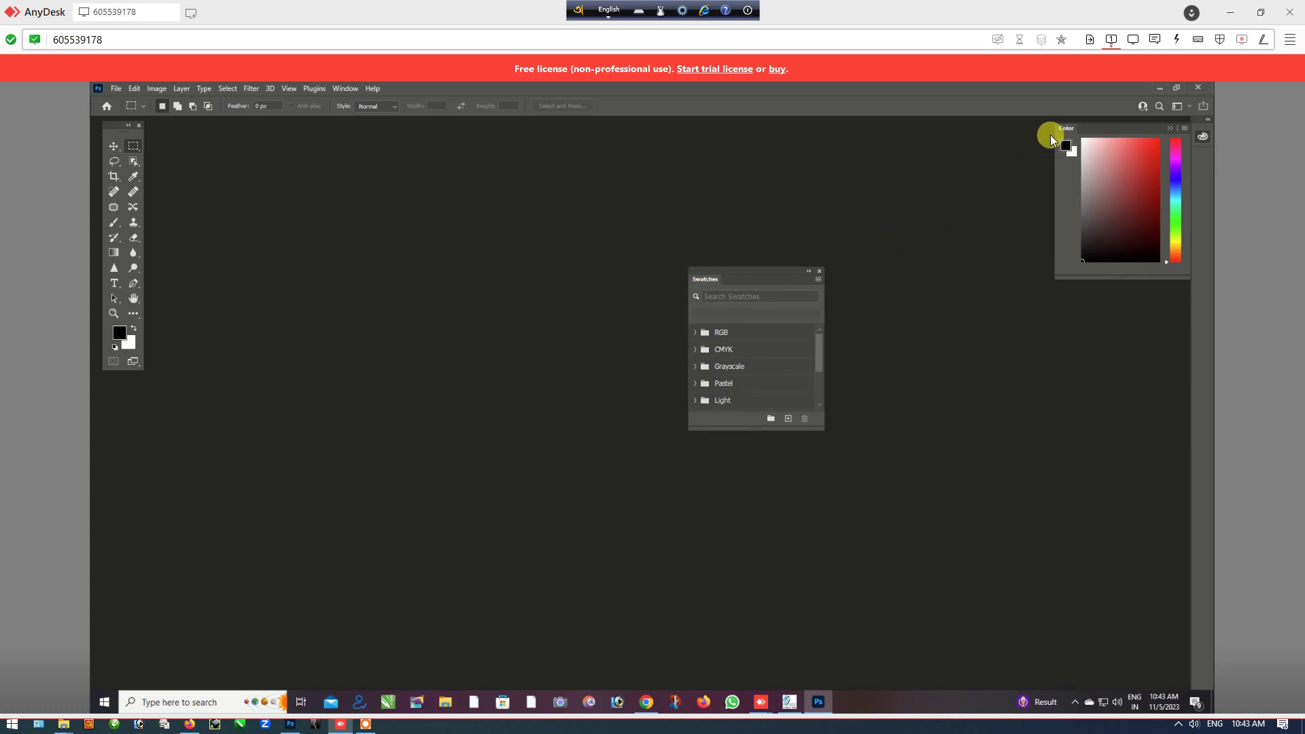
left_click_drag(1066, 128, 480, 239)
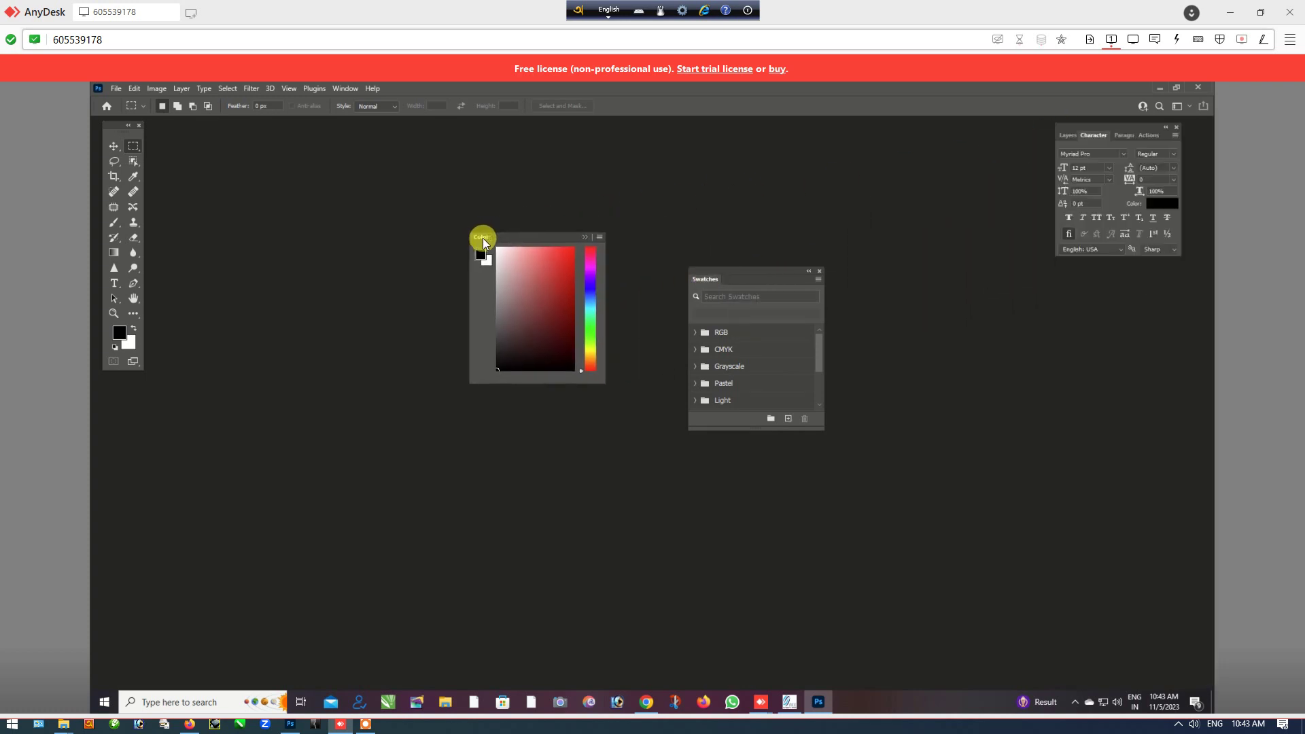
left_click(601, 231)
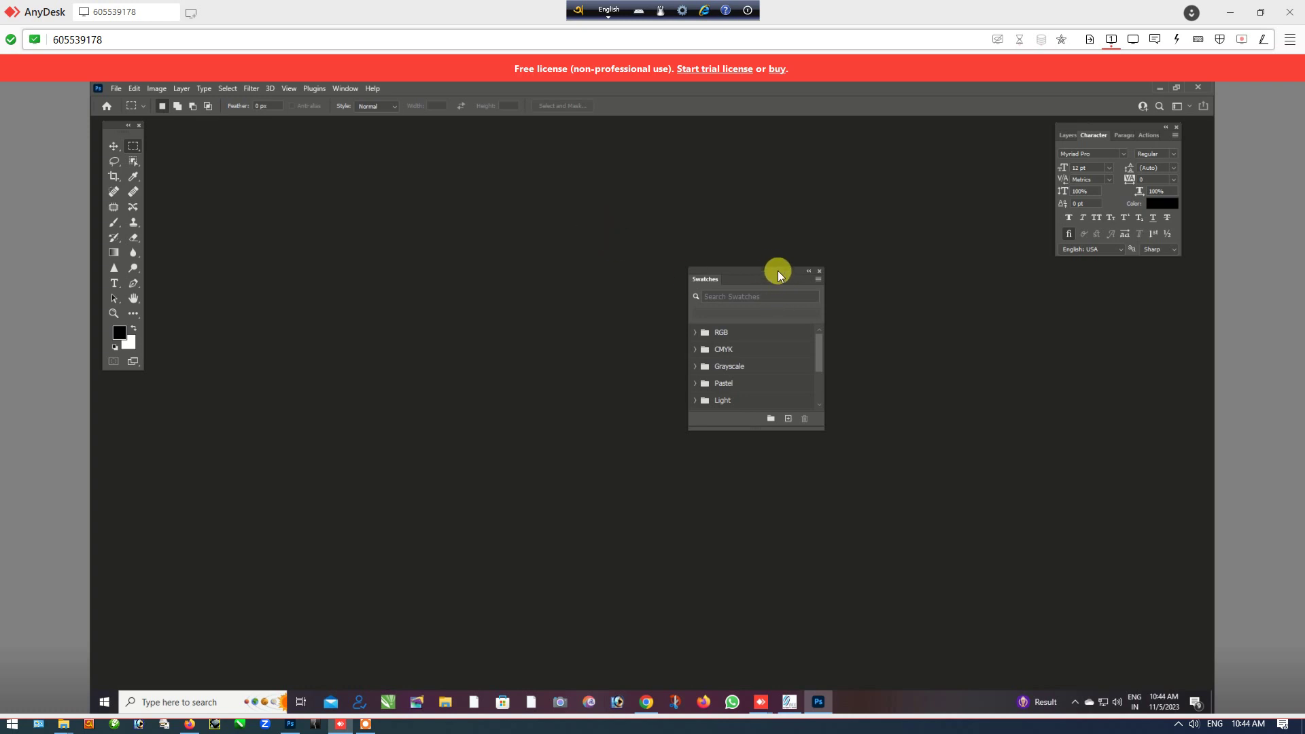
left_click_drag(777, 271, 190, 531)
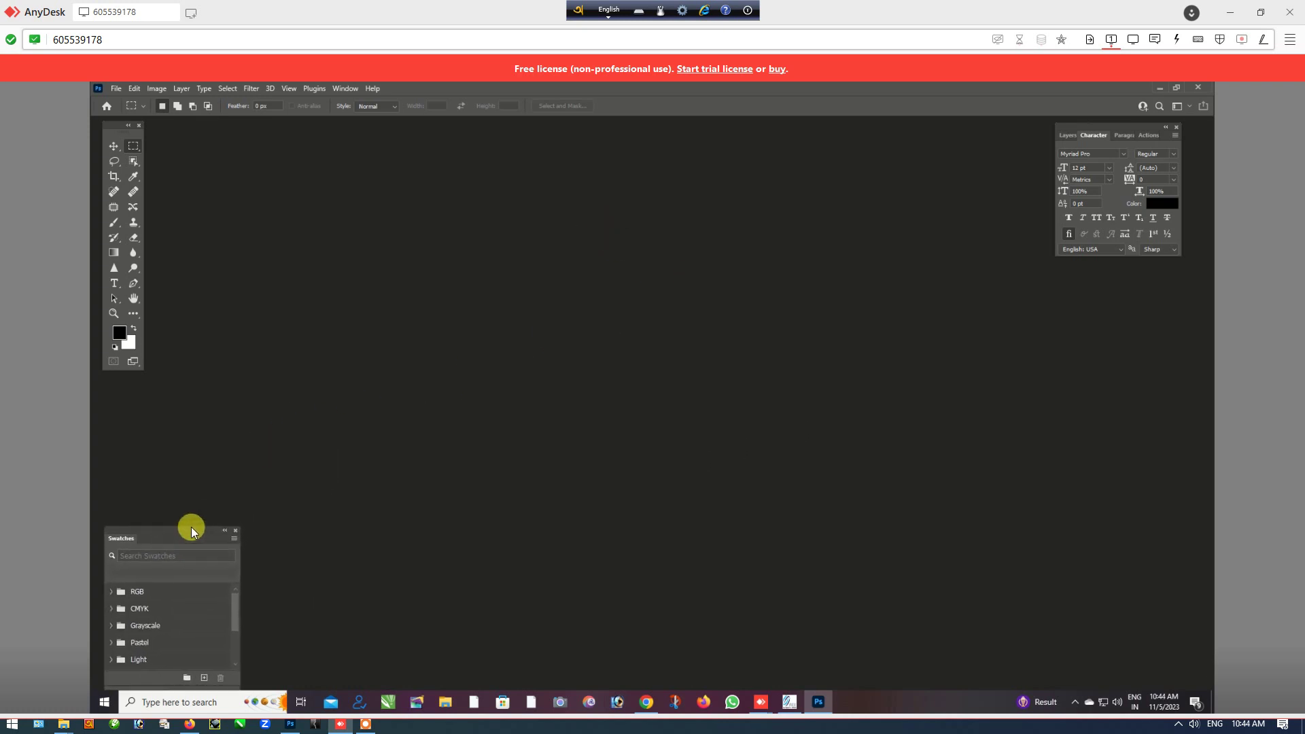
Step: Turn off Swatches recents and search bar, use large thumbnails, and expand the RGB group
left_click(229, 538)
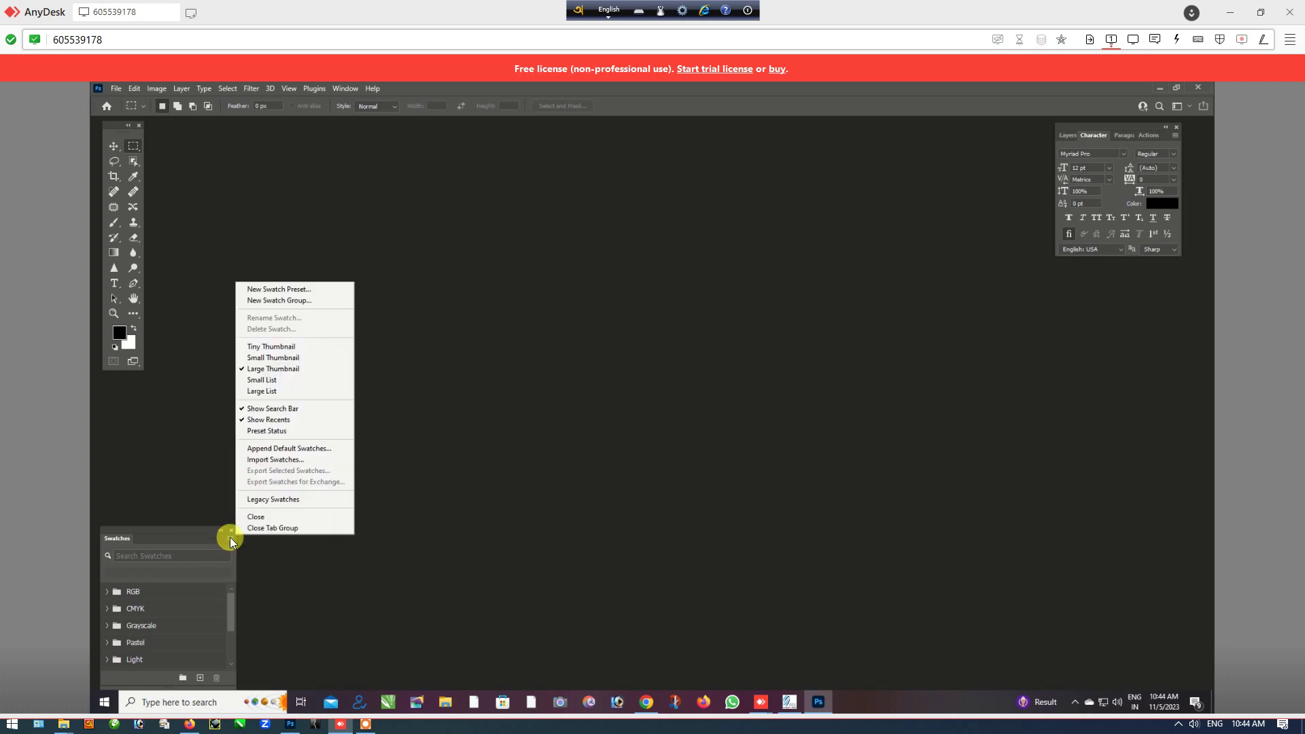
left_click(253, 427)
left_click(229, 539)
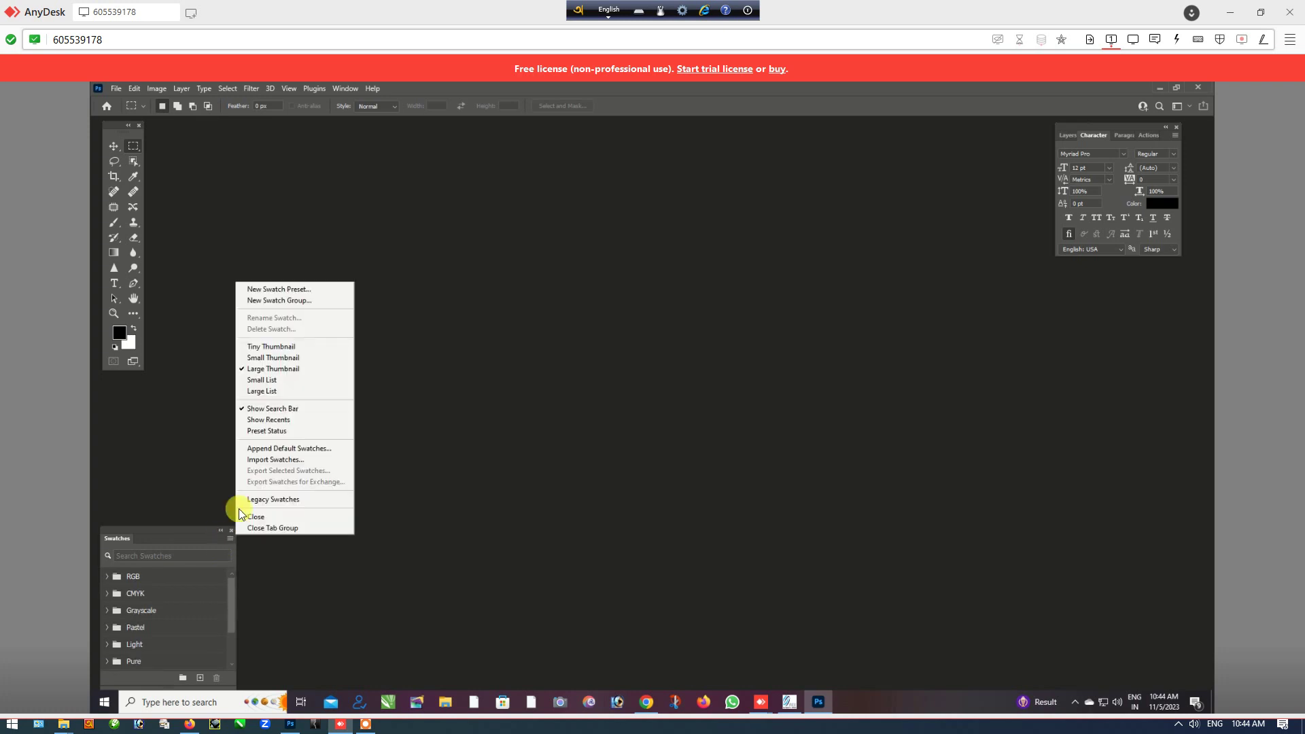
left_click(266, 408)
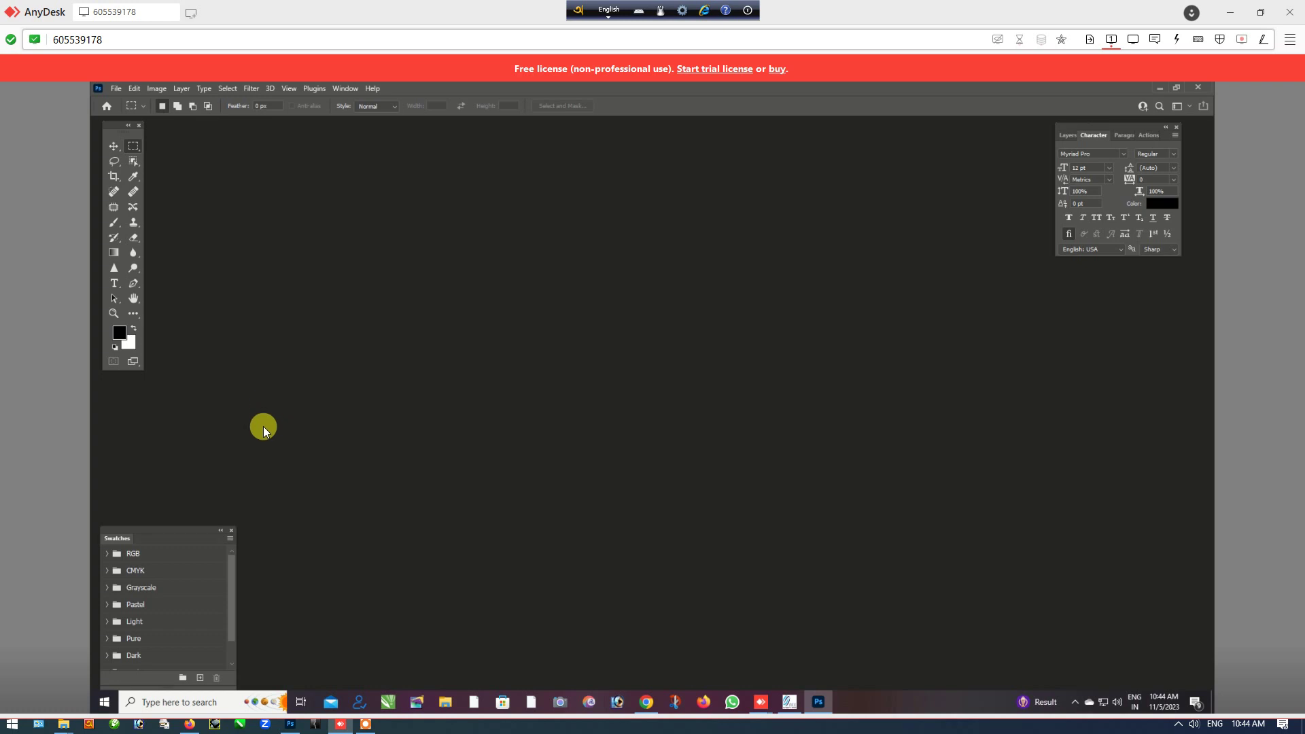
left_click(230, 540)
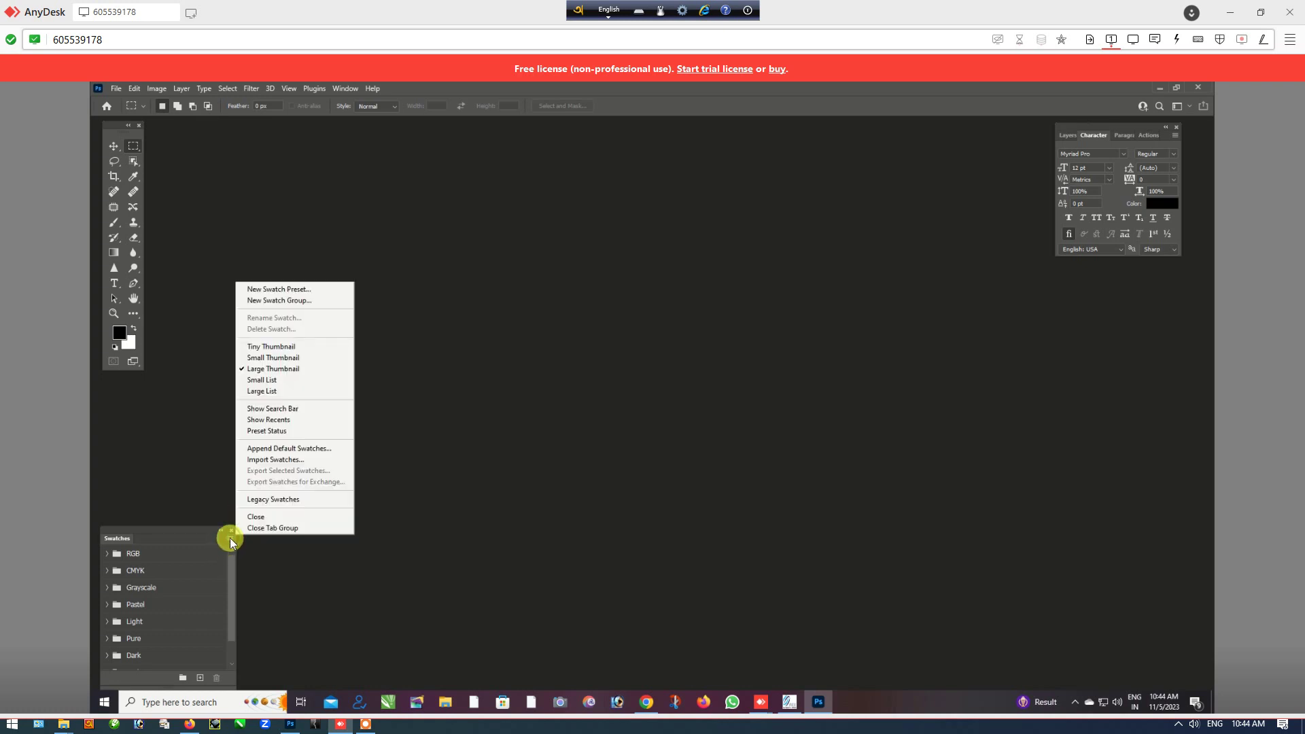
left_click(280, 350)
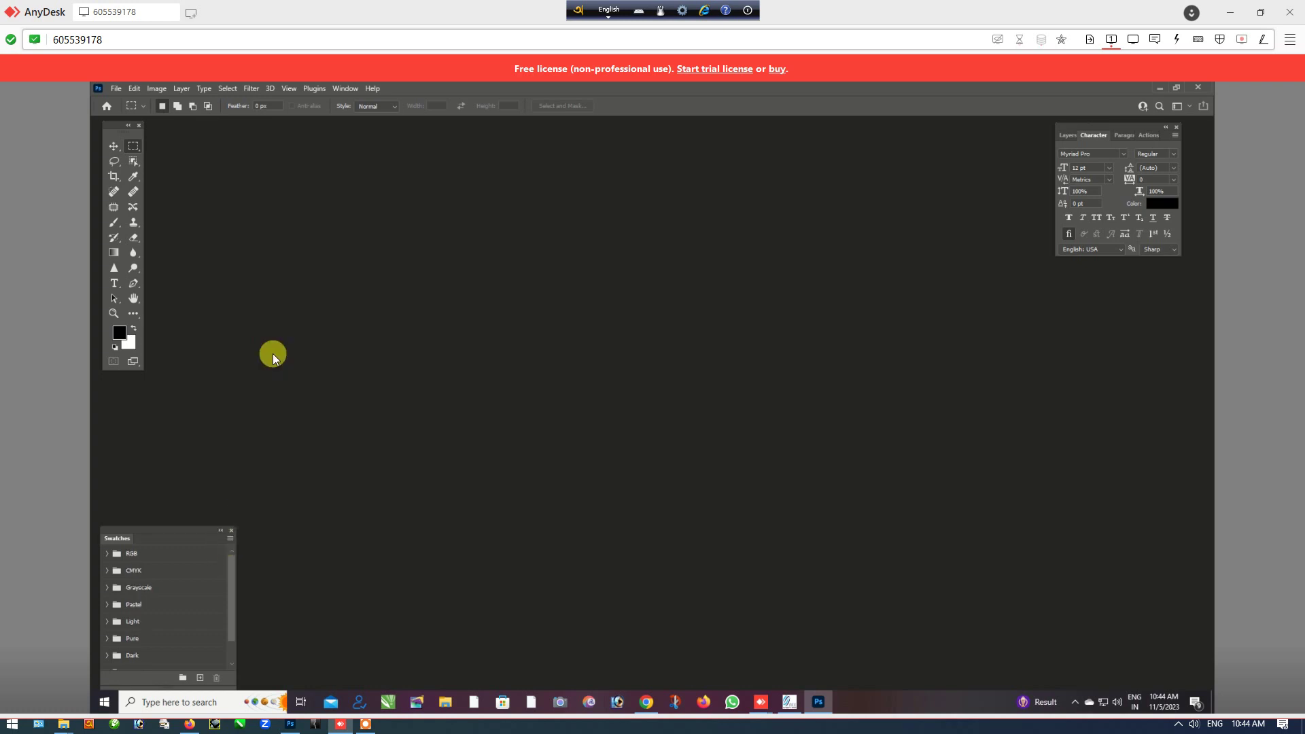
left_click(106, 554)
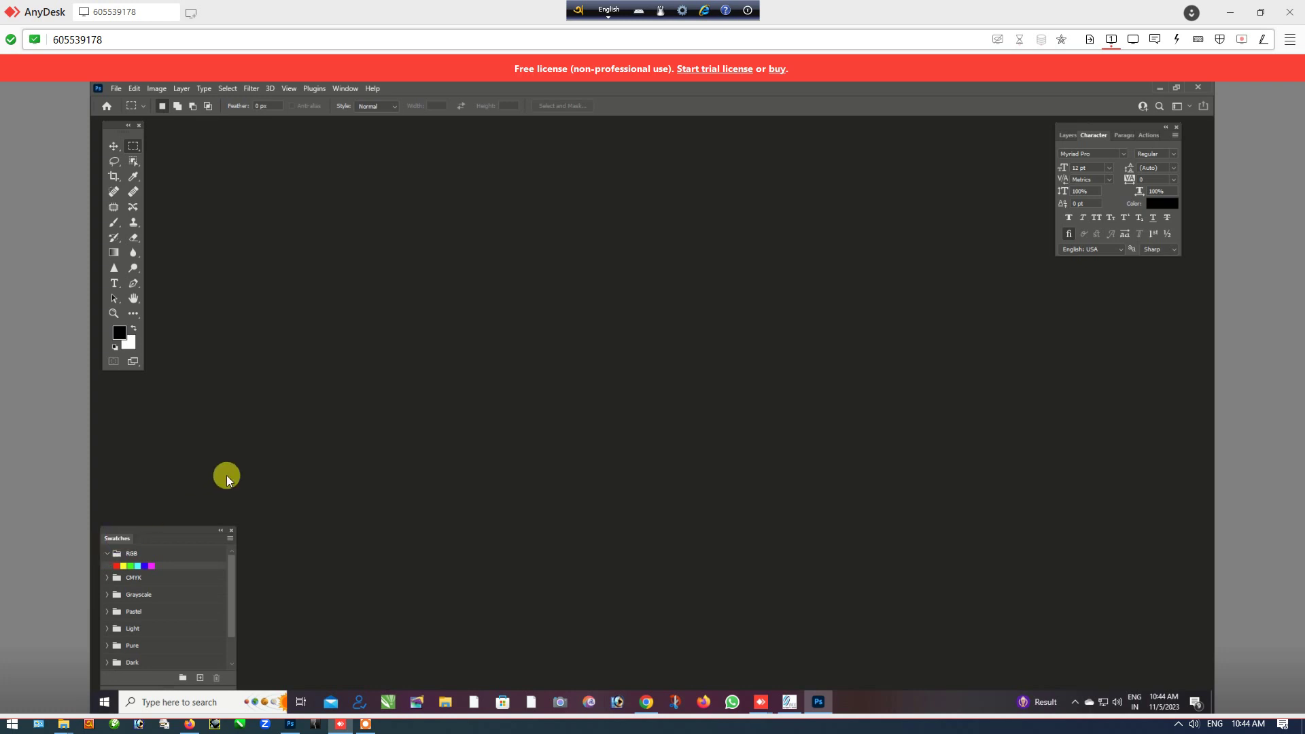
left_click(346, 89)
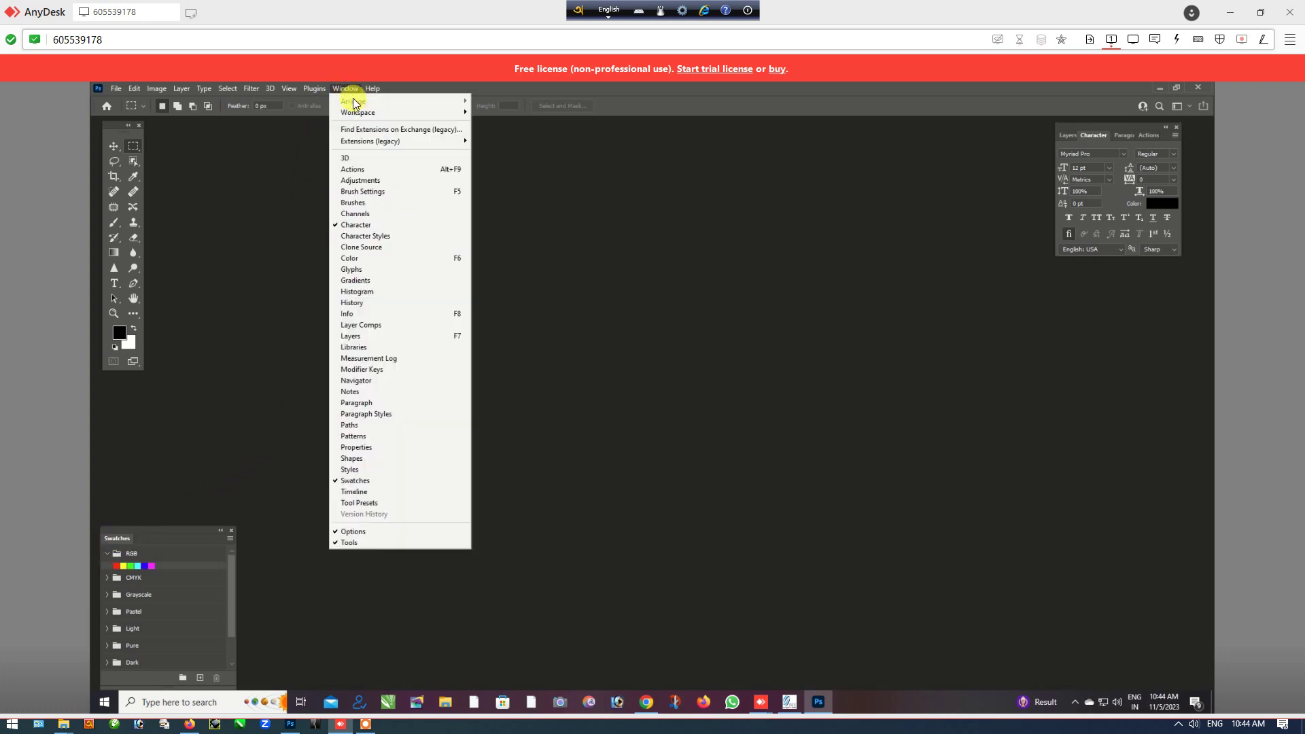
mouse_move(359, 112)
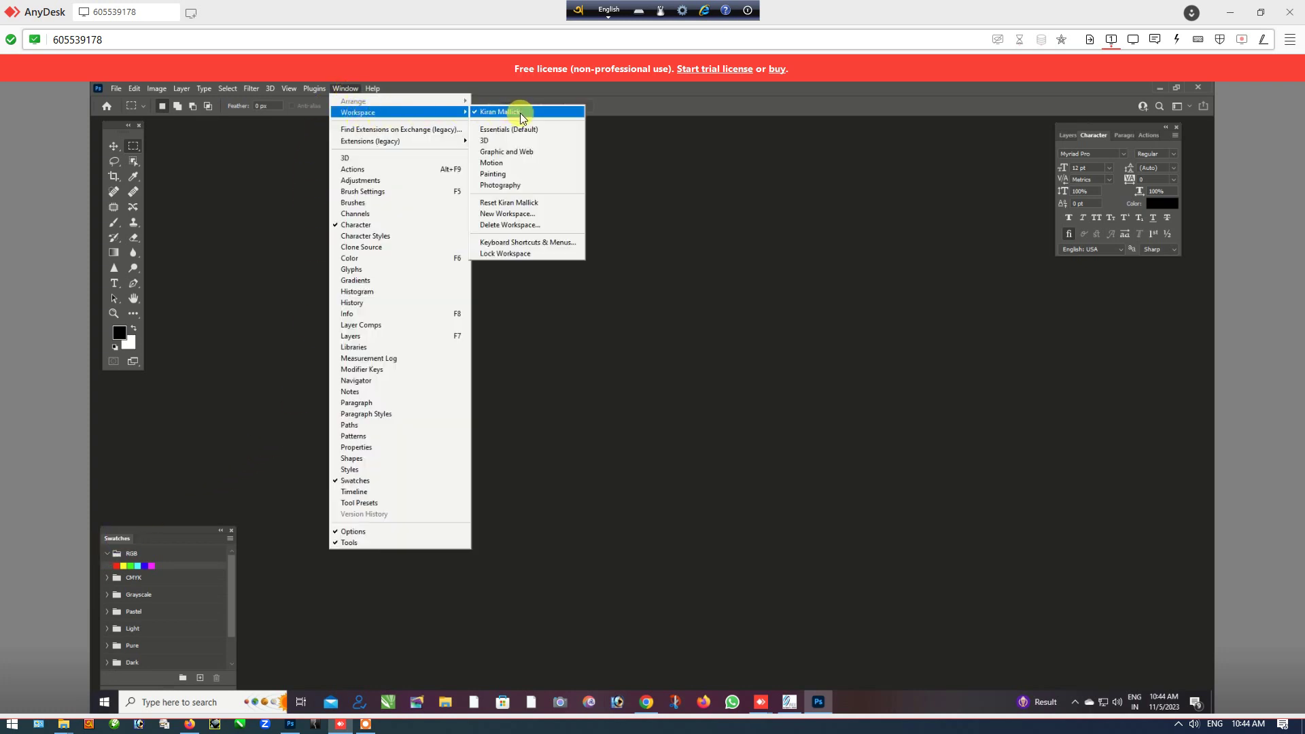
Step: Save the 'Album Design Ready' workspace with keyboard shortcuts included
left_click(519, 216)
type("Album Design Ready")
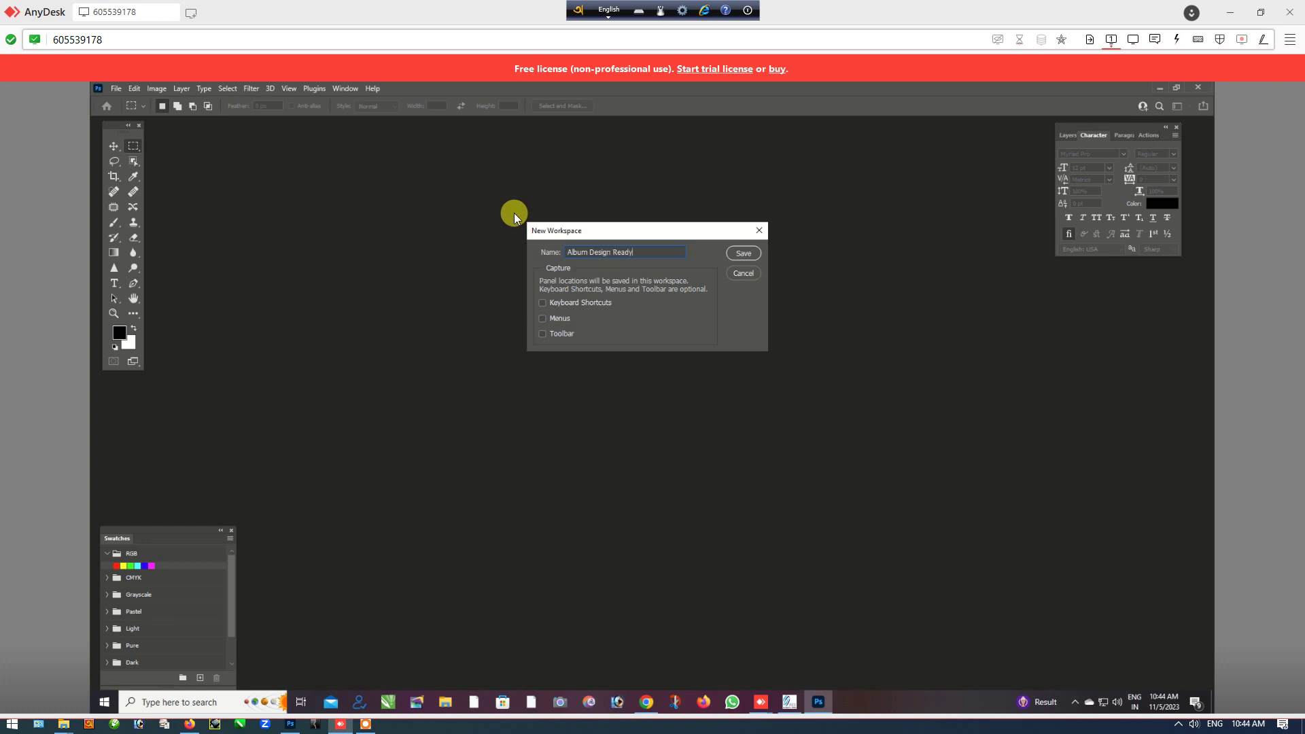
left_click(543, 303)
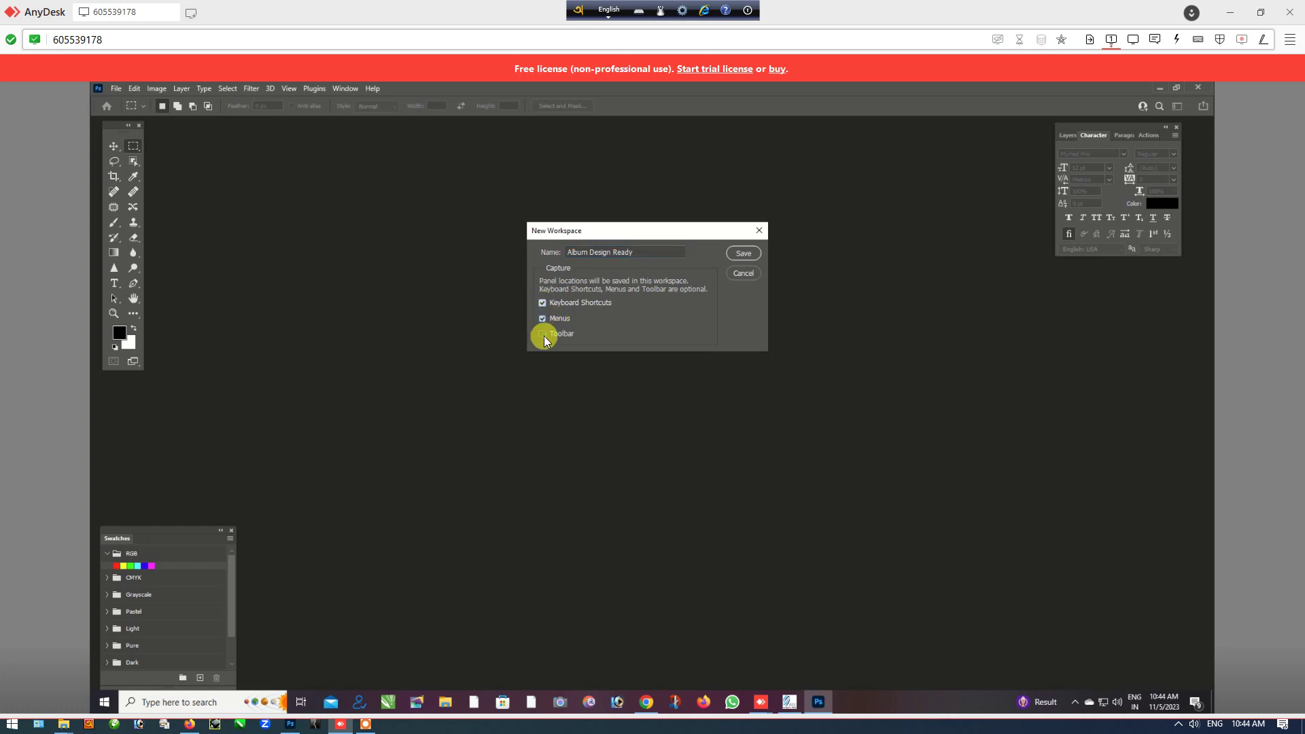
left_click(744, 253)
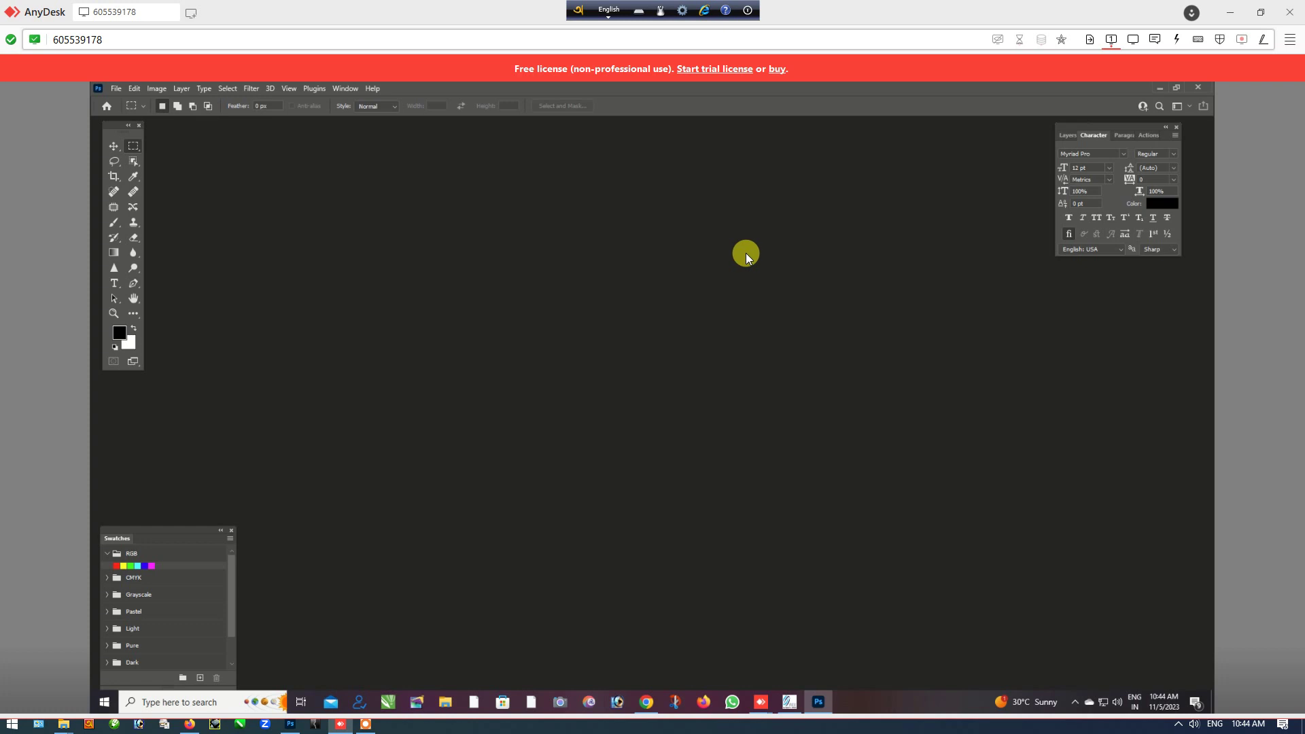
Step: Quit Photoshop and dismiss the Creative Cloud missing-or-damaged error message
left_click(1200, 90)
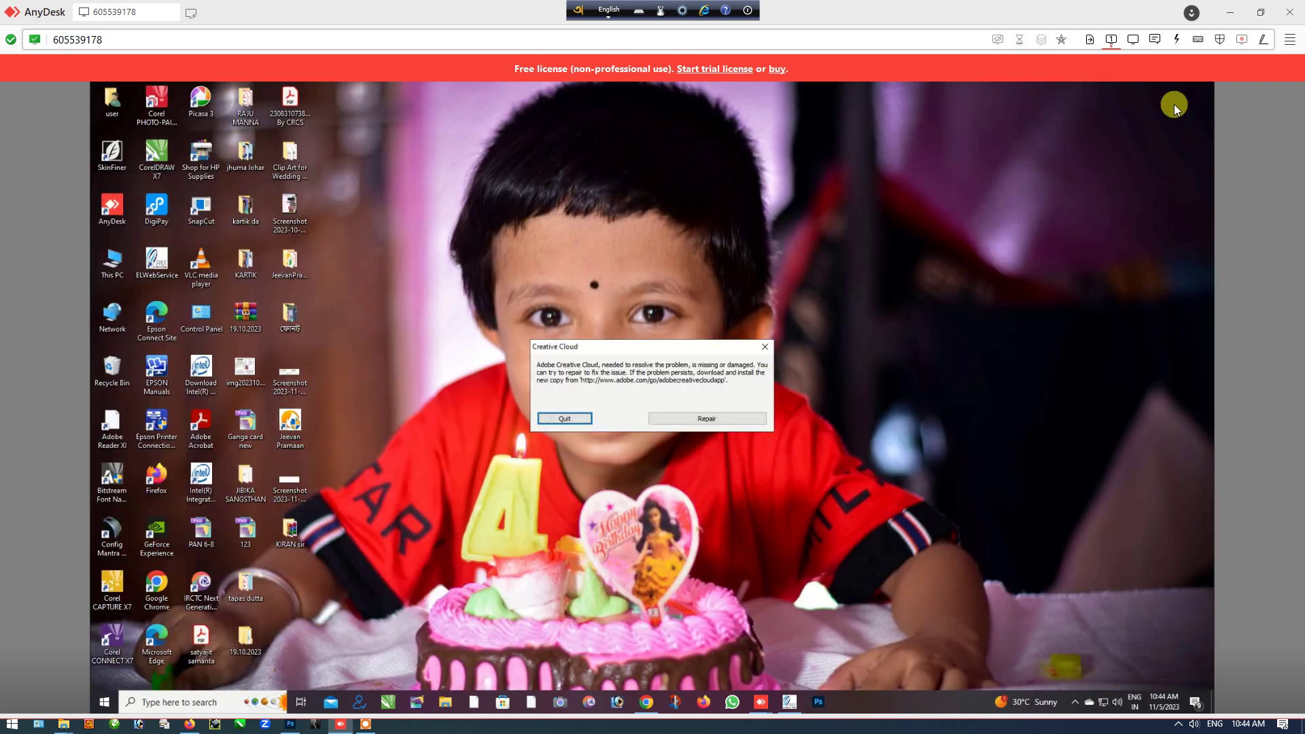
left_click(824, 704)
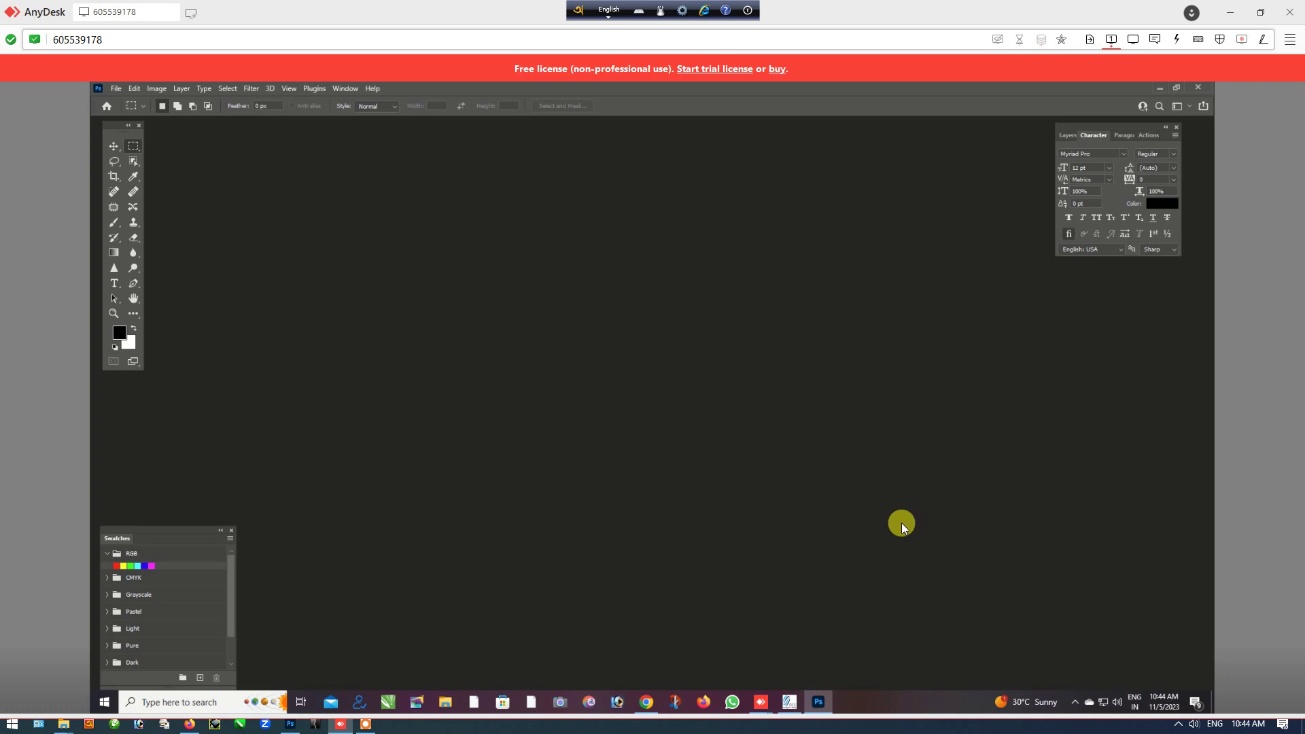
Step: Start File > Open and browse the Desktop, checking inside one folder
left_click(115, 88)
left_click(140, 113)
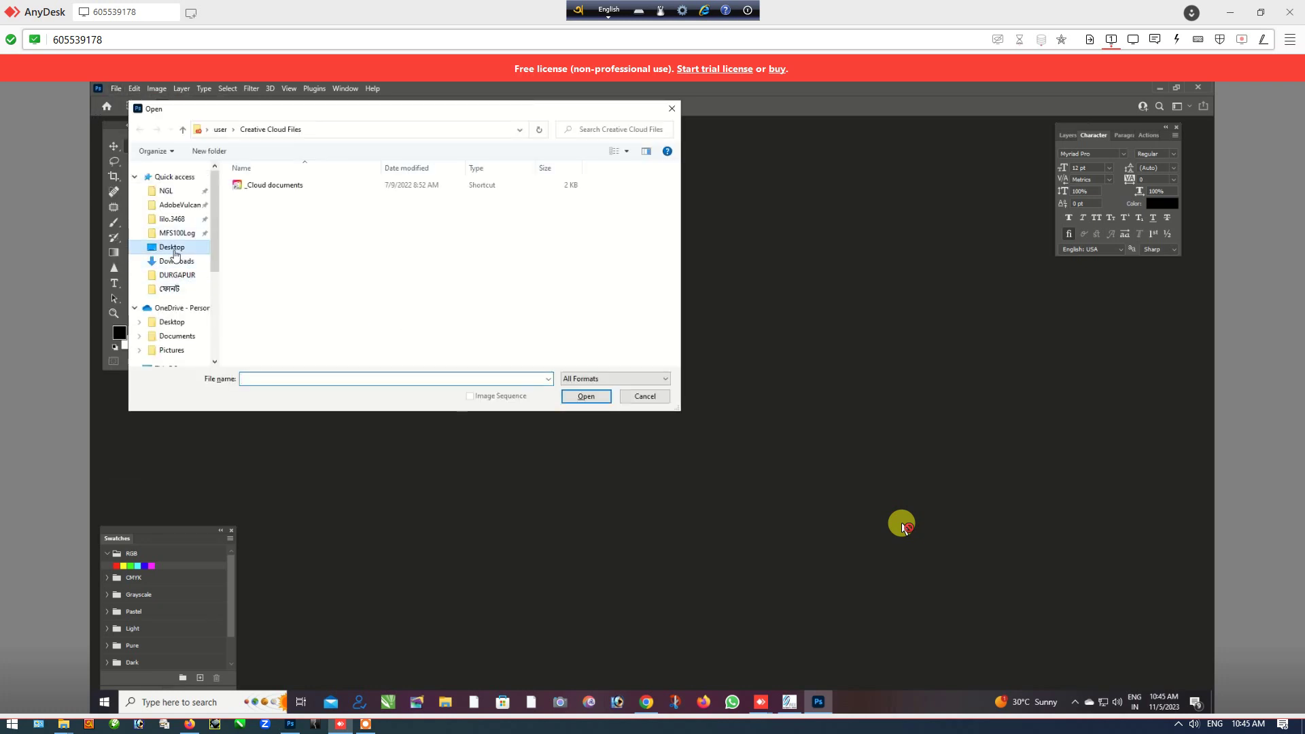
left_click(175, 251)
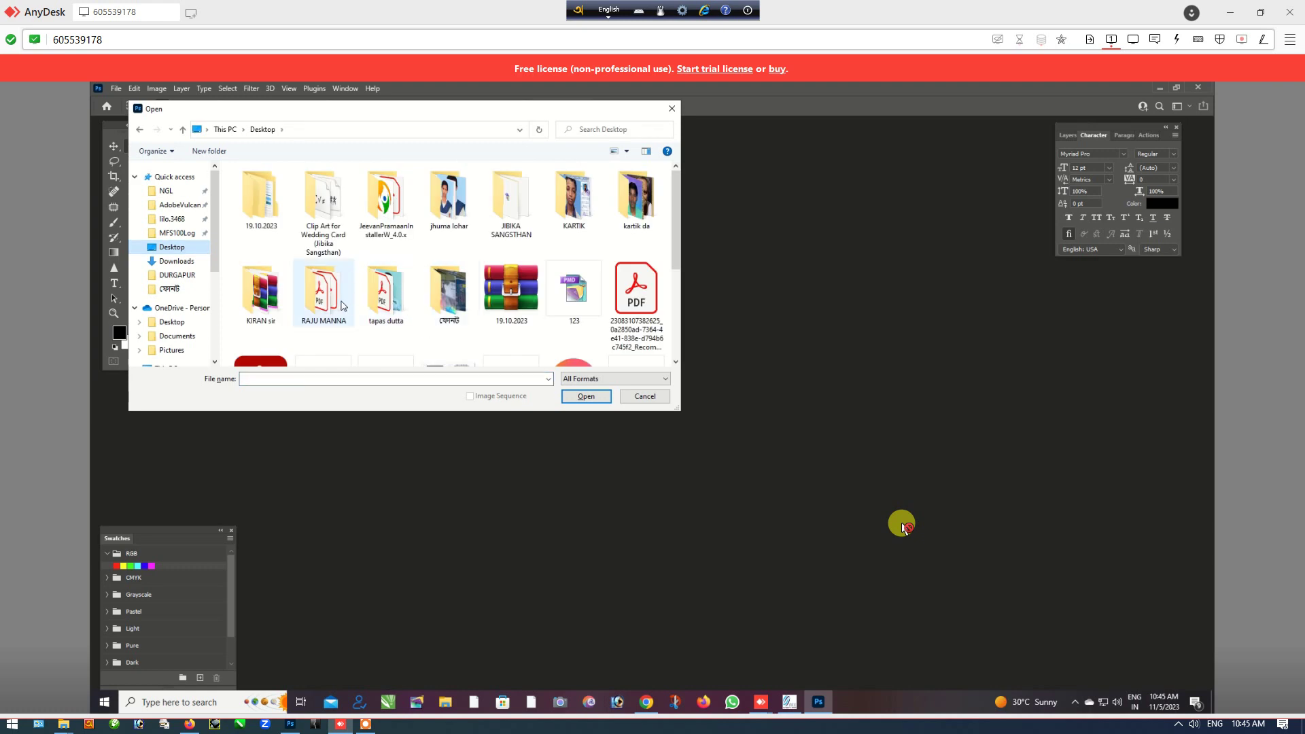
double_click(445, 221)
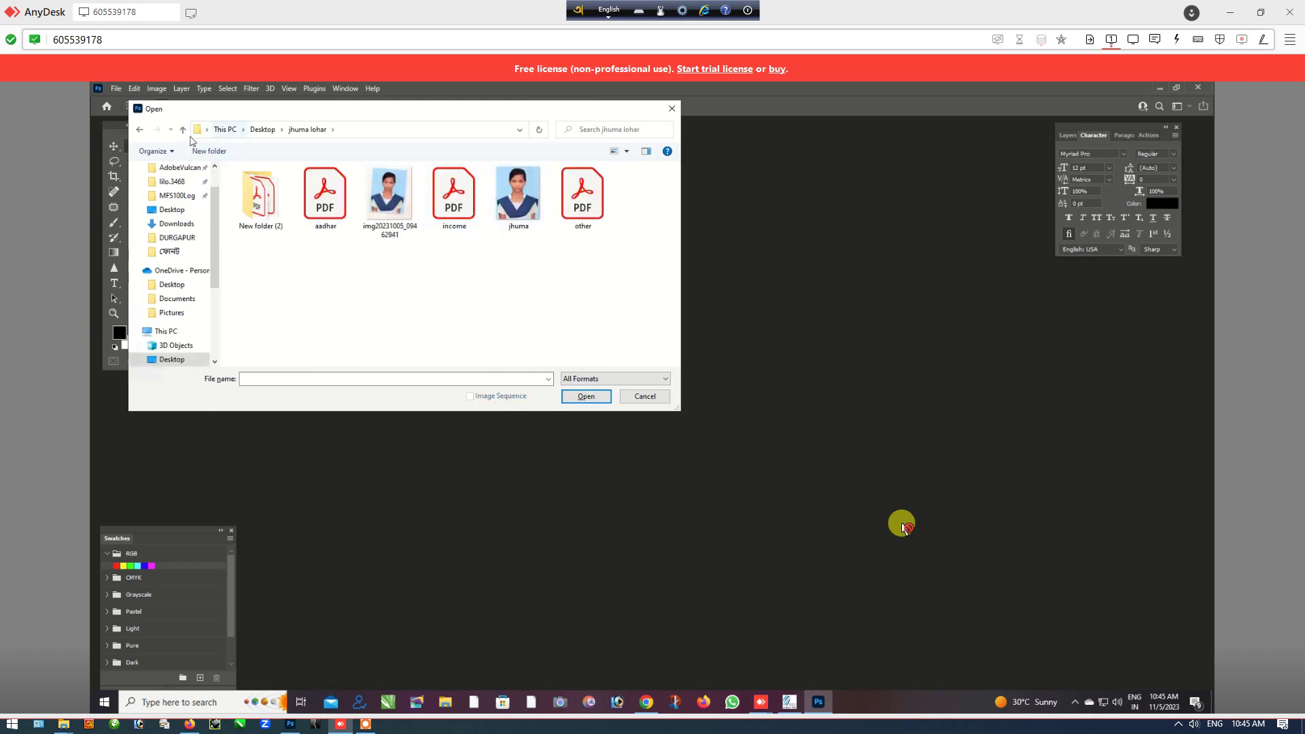
left_click(138, 130)
Step: Scan the Desktop items and enter the folder holding the portrait photos
scroll(338, 292, "down", 5)
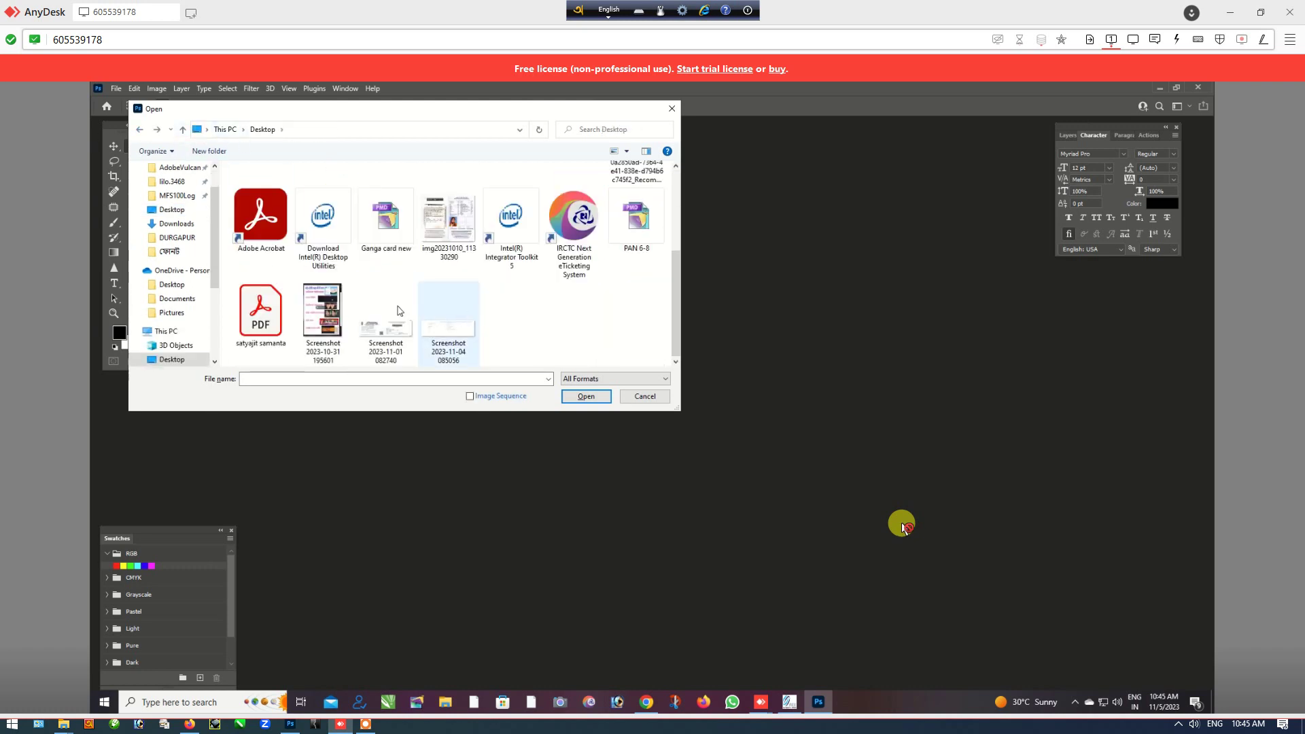
scroll(338, 292, "up", 5)
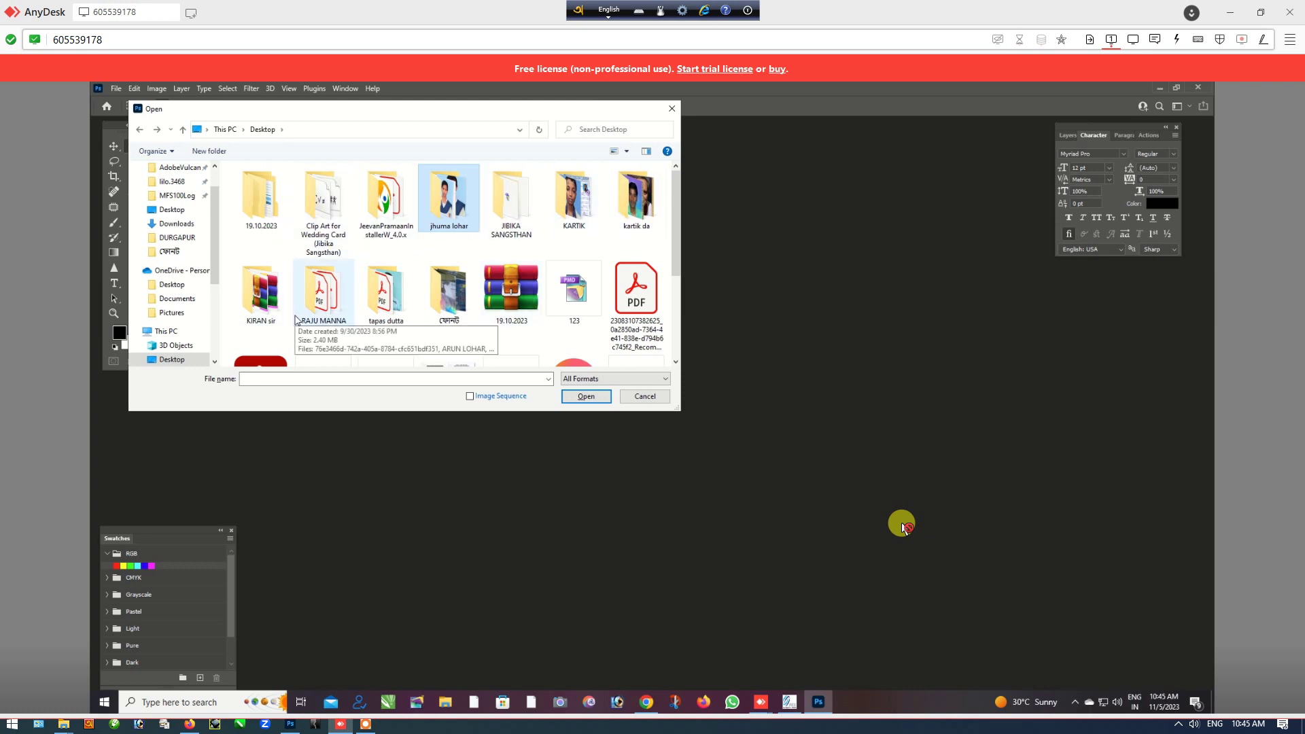
scroll(367, 320, "down", 2)
scroll(428, 322, "up", 2)
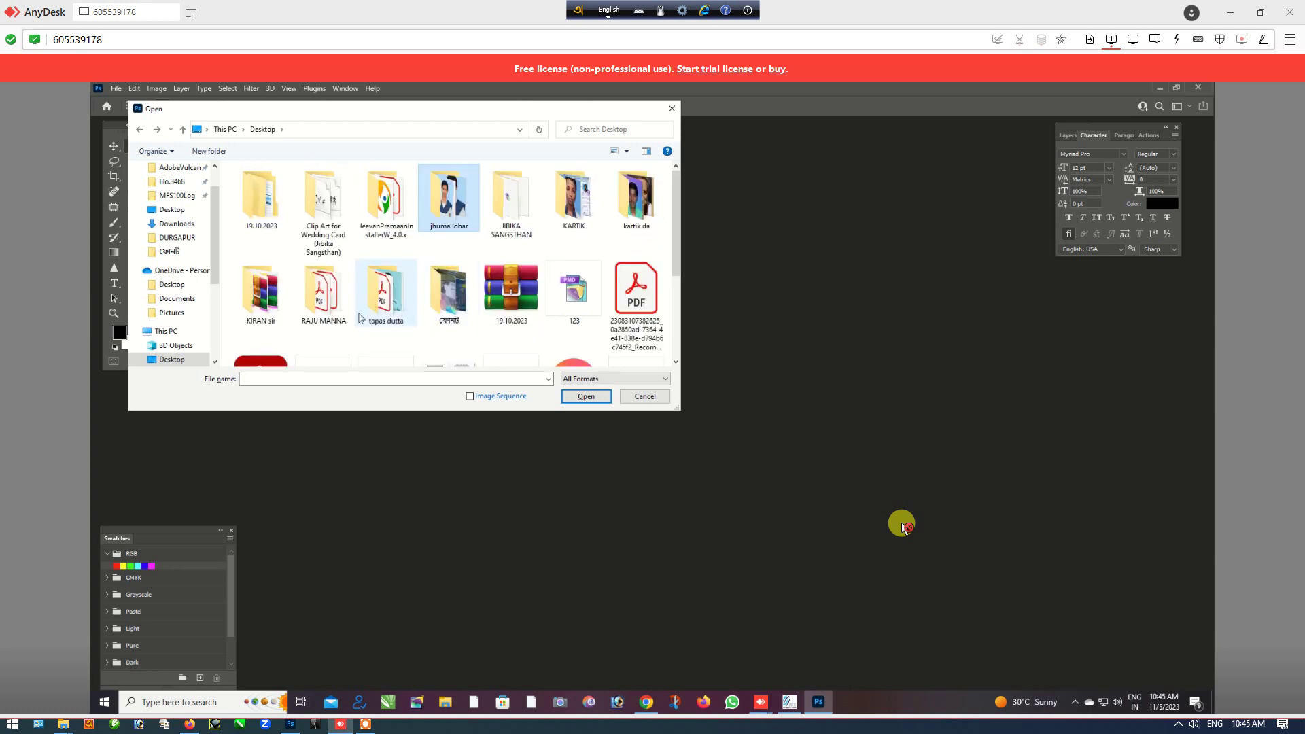
scroll(442, 327, "down", 3)
scroll(448, 329, "up", 1)
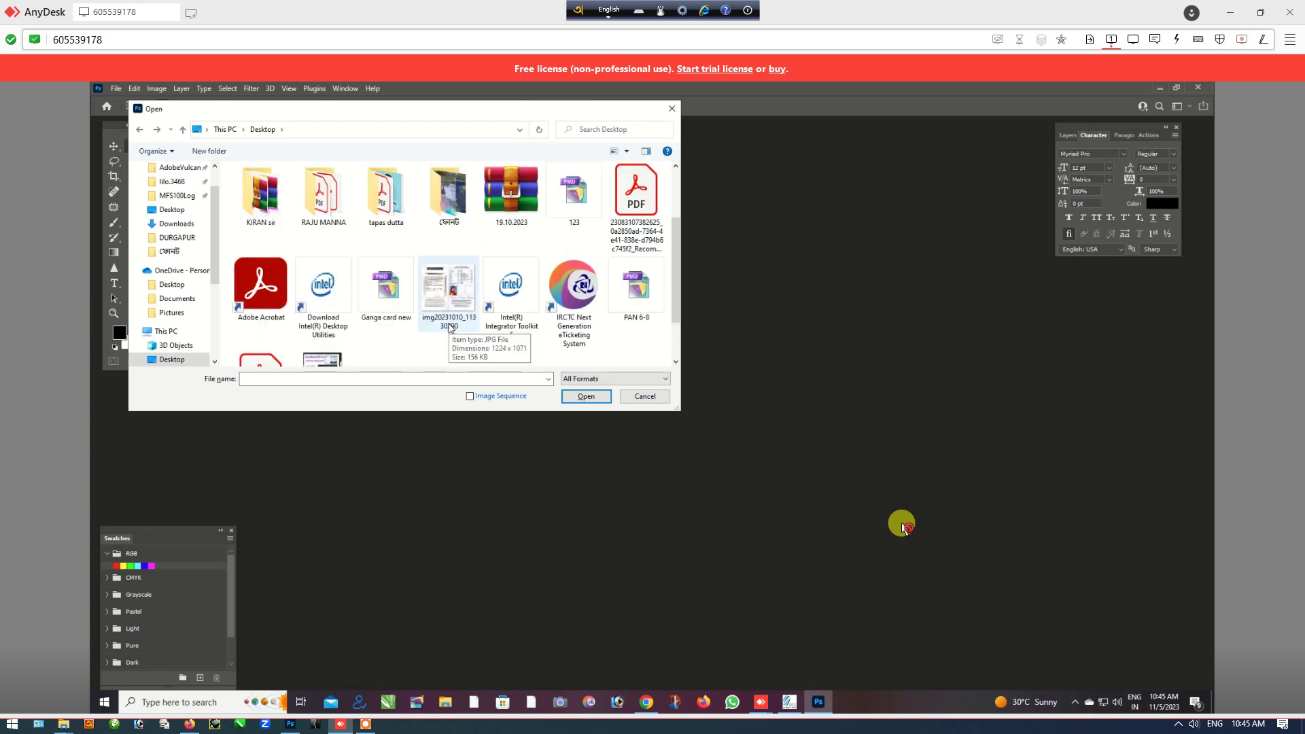
mouse_move(173, 285)
scroll(185, 282, "up", 2)
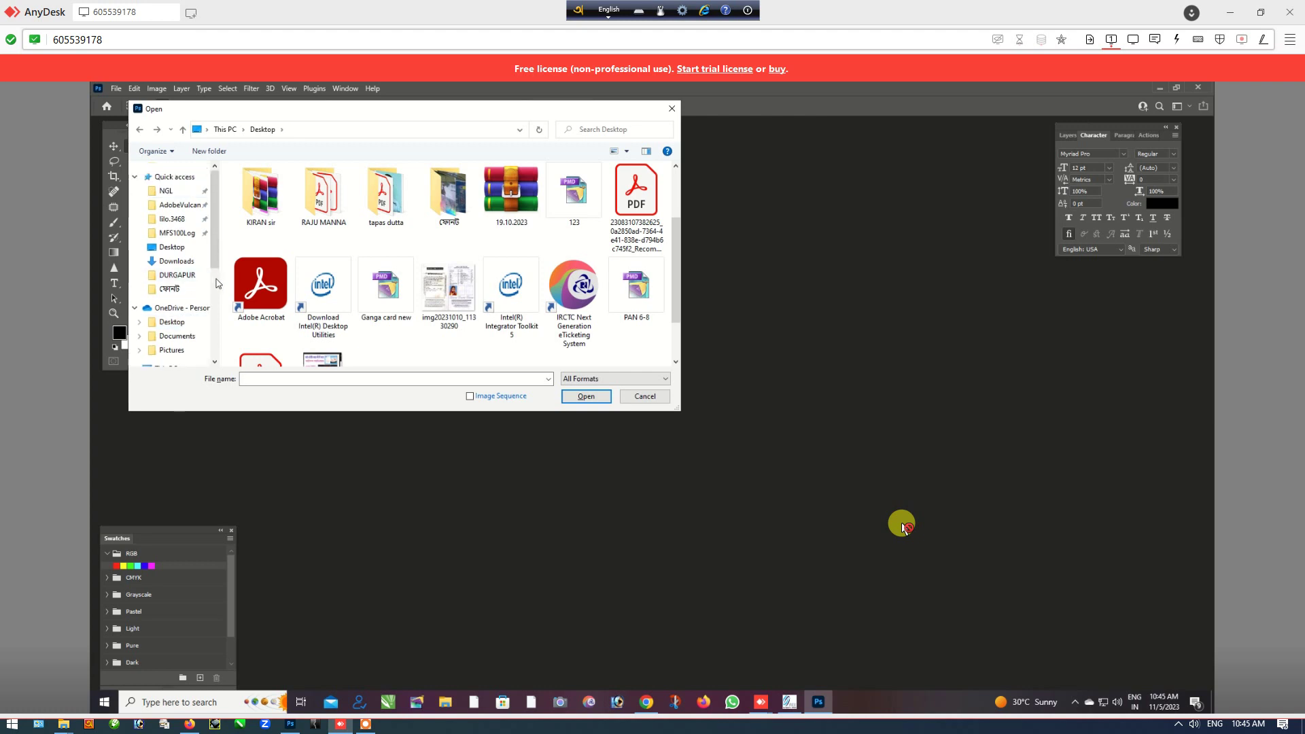
scroll(191, 289, "down", 2)
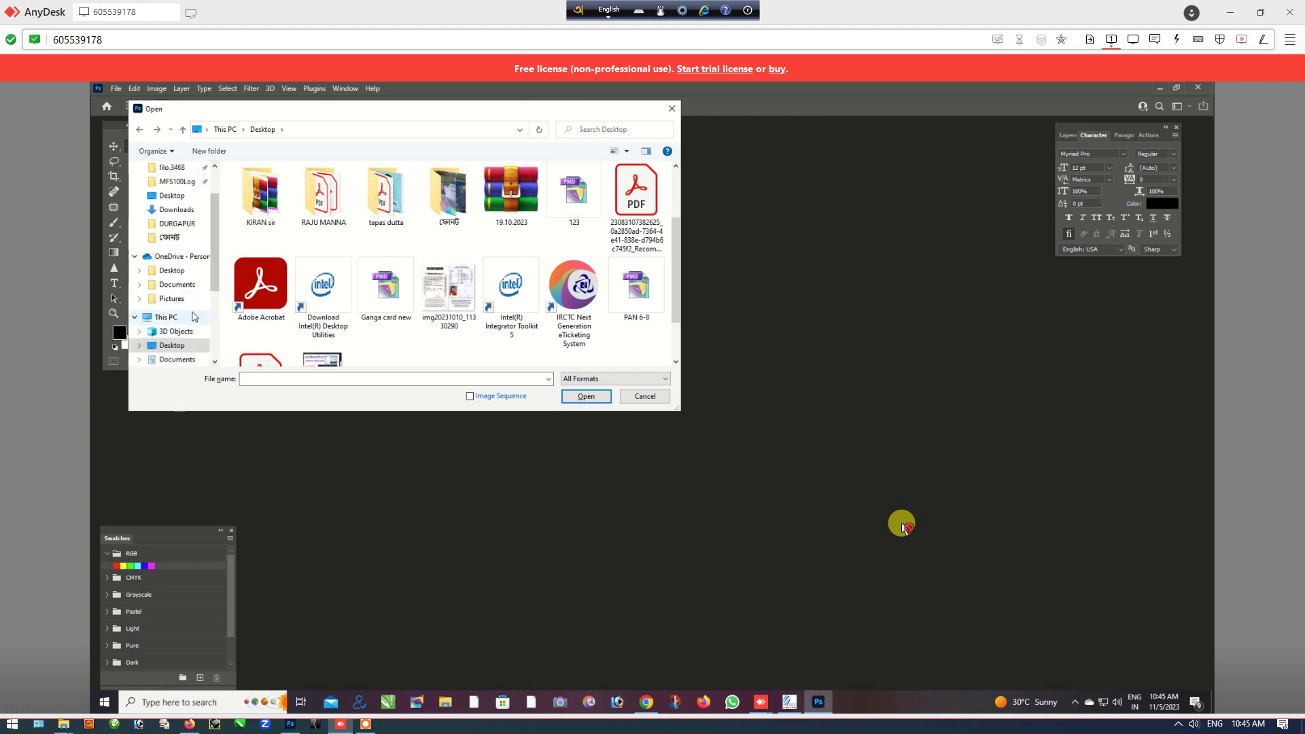
scroll(199, 329, "down", 1)
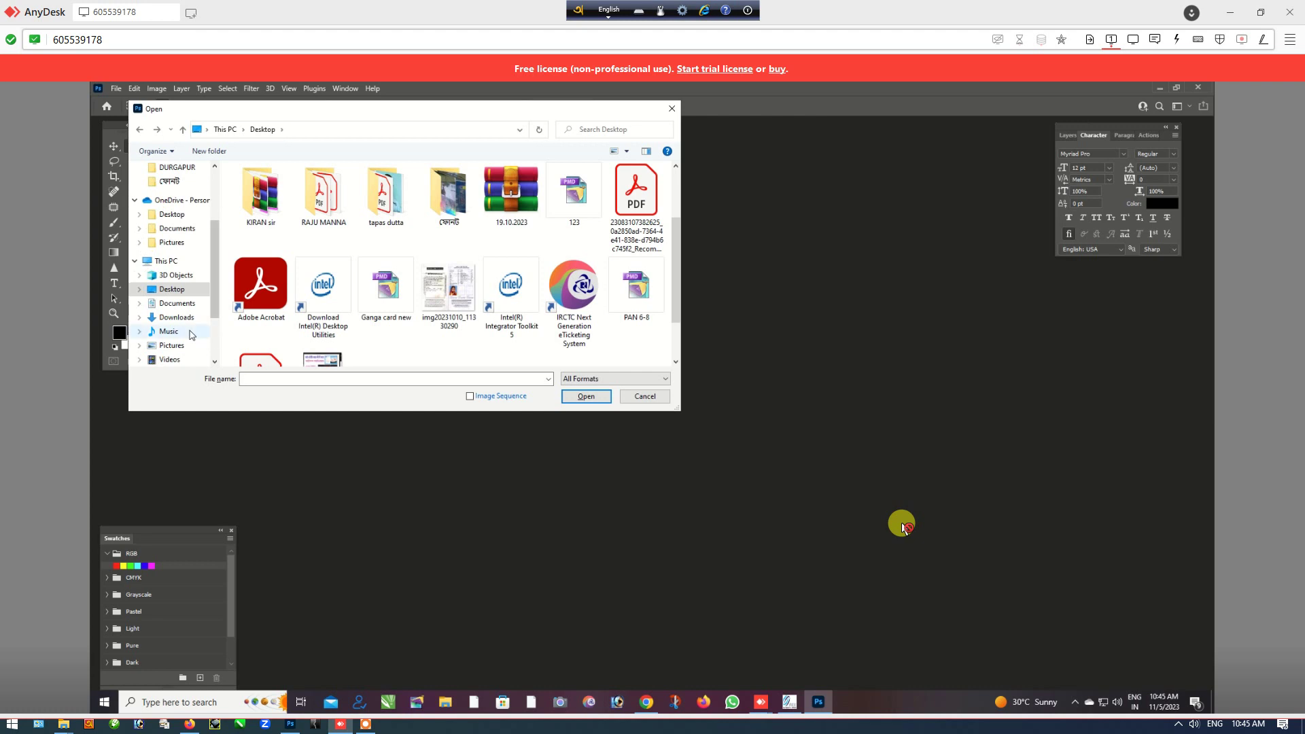
scroll(195, 328, "down", 1)
scroll(195, 329, "up", 2)
scroll(209, 326, "up", 2)
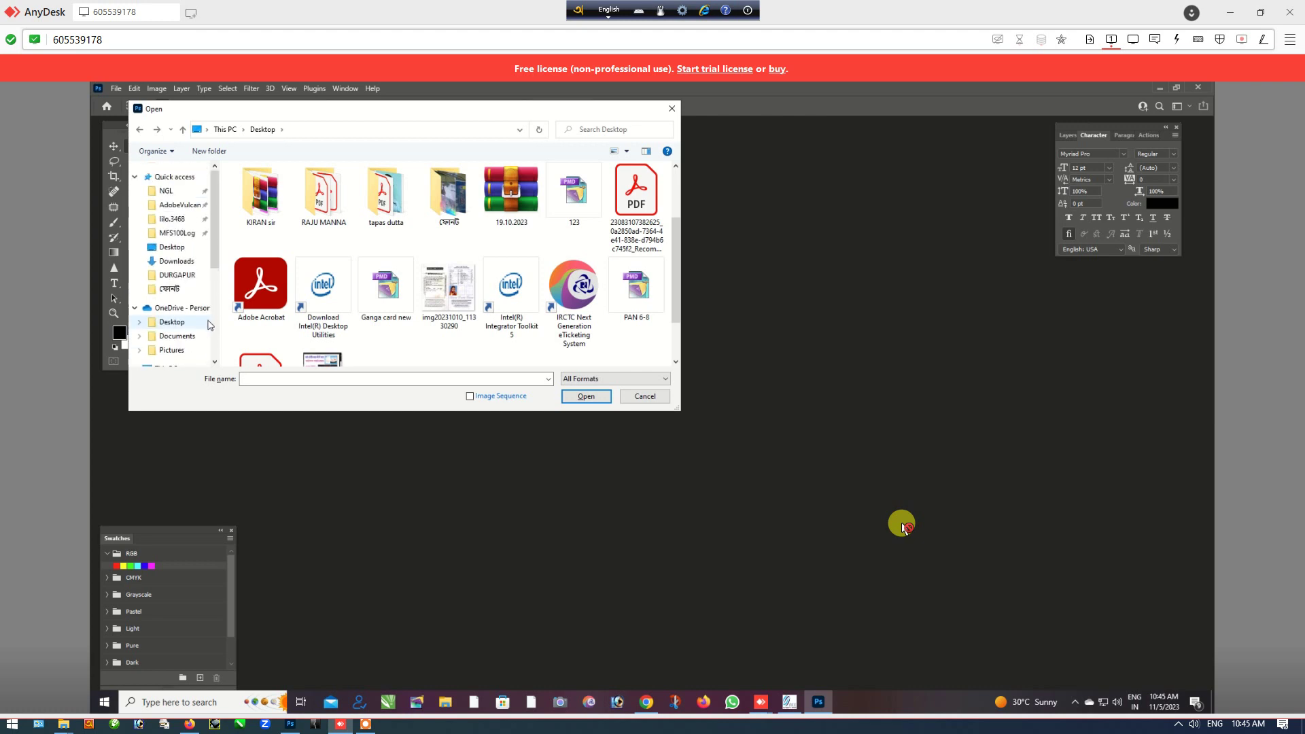
left_click(172, 247)
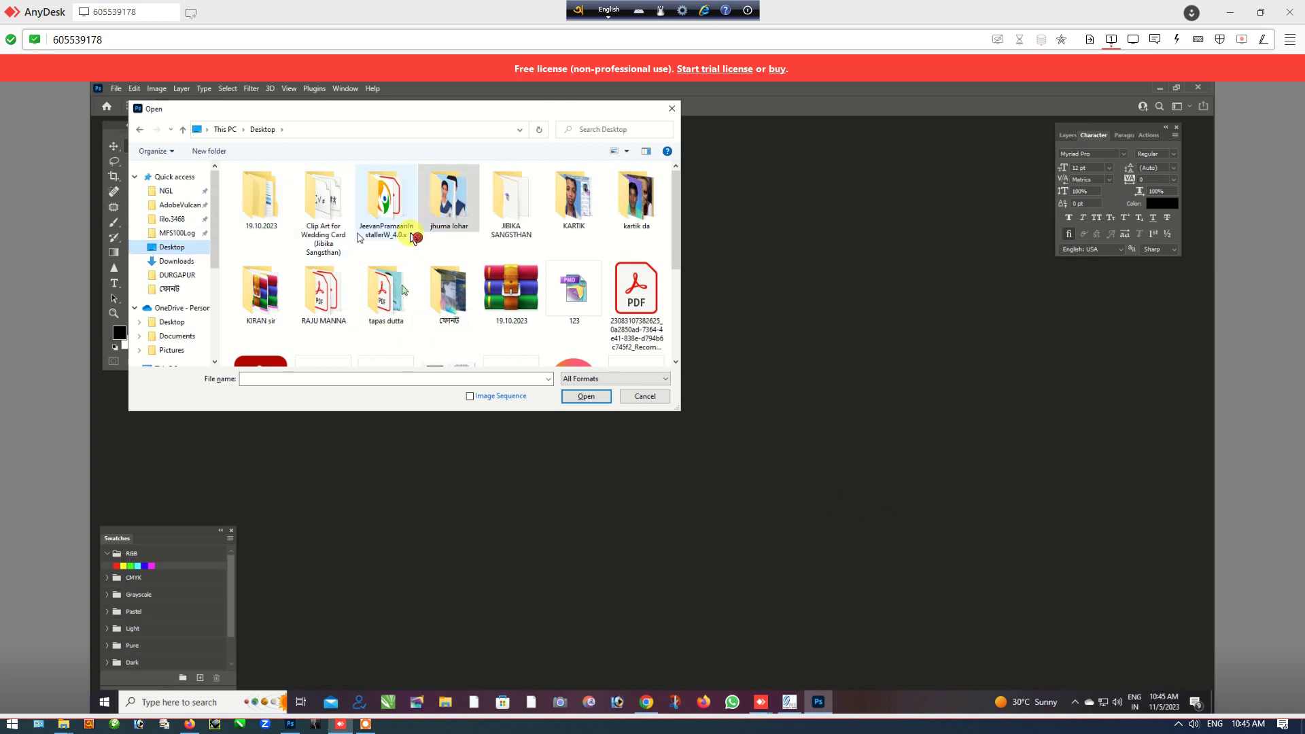
double_click(440, 200)
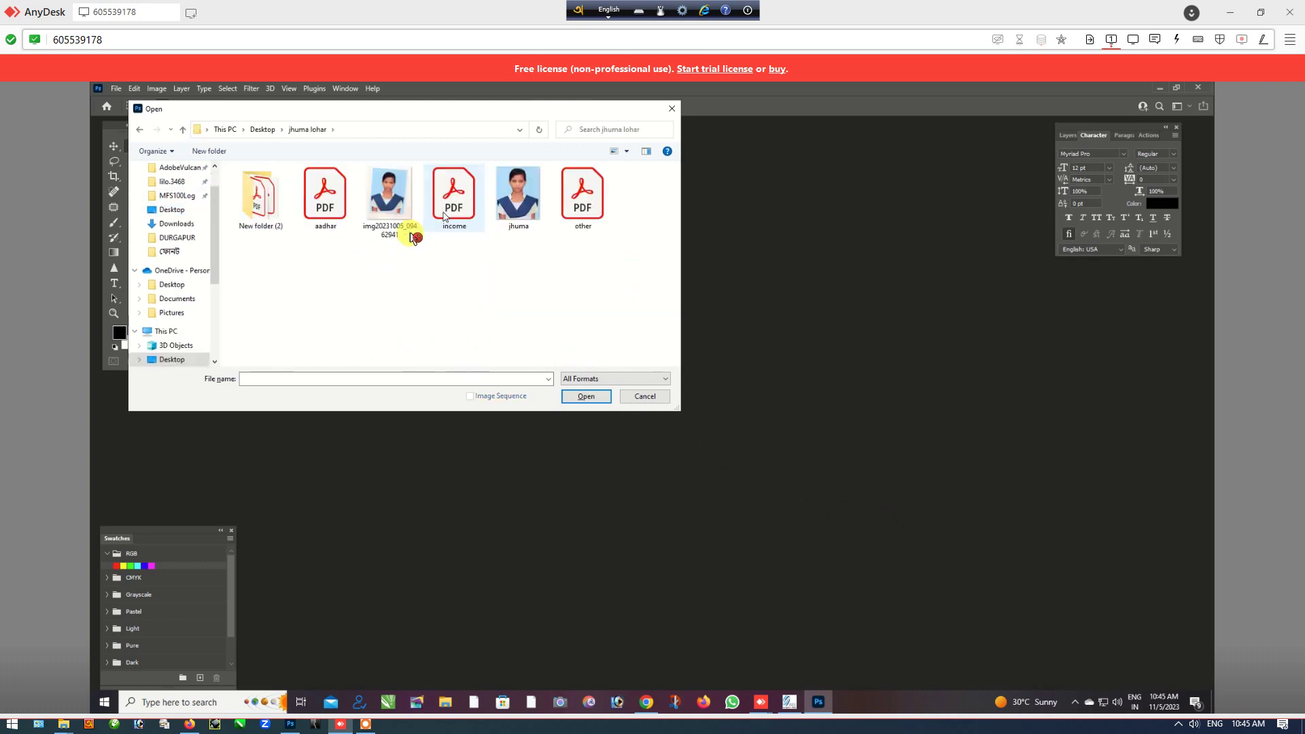
Step: Re-enter the photo folder and open the portrait JPG in Photoshop
left_click(184, 129)
left_click(451, 182)
double_click(451, 183)
double_click(453, 221)
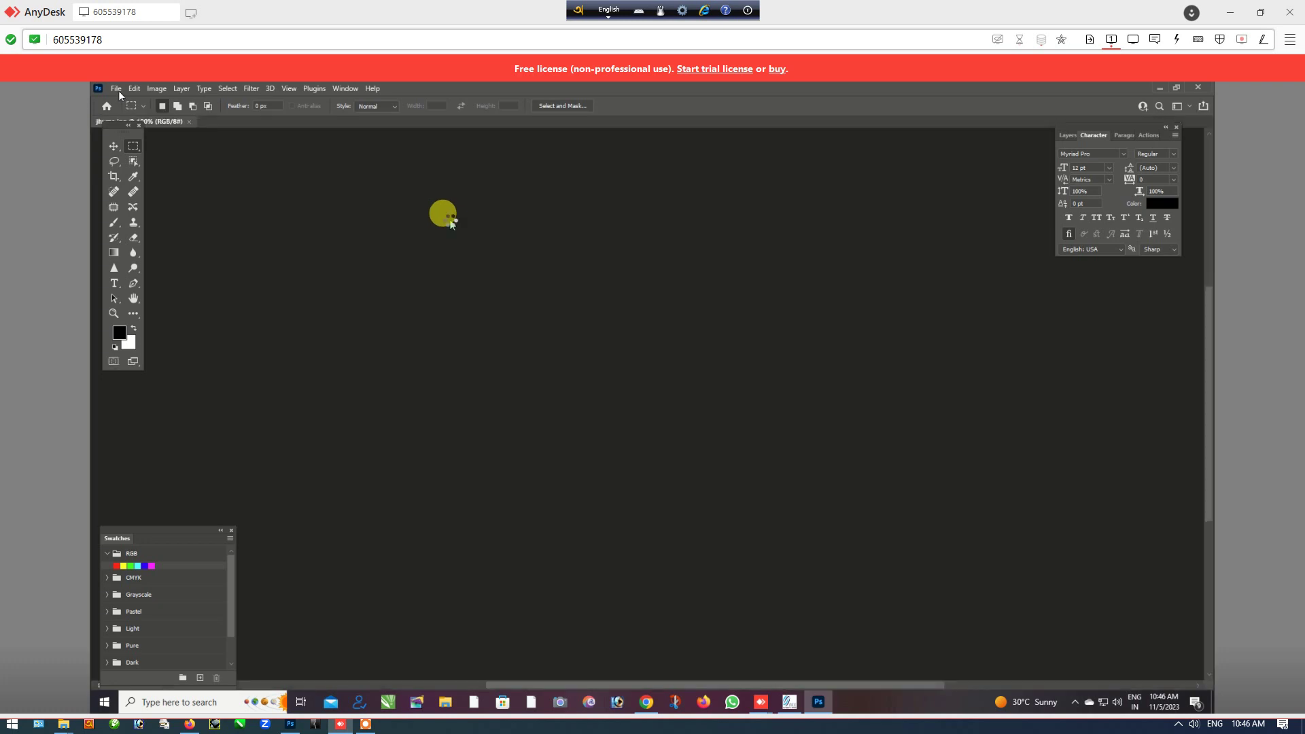
Step: Run Filter > Photo-Toolbox > SkinFiner on the open portrait
left_click(250, 89)
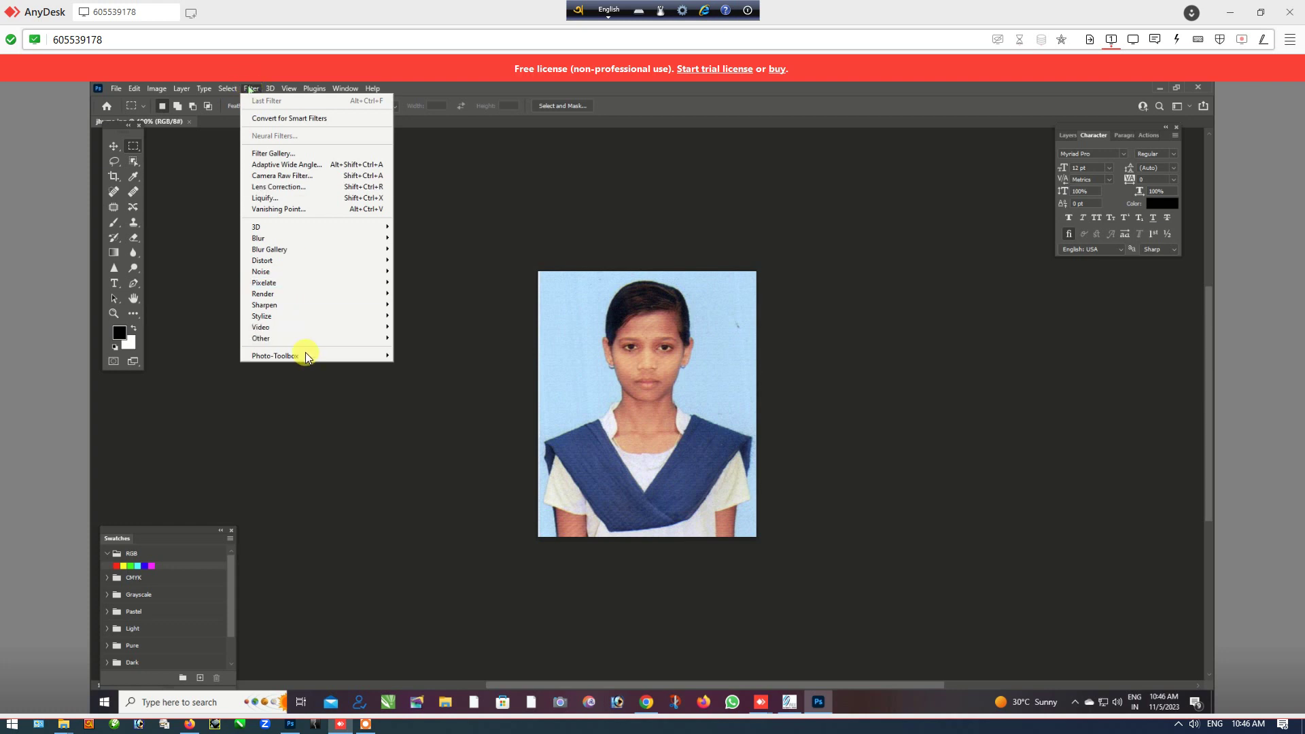
mouse_move(275, 357)
left_click(413, 355)
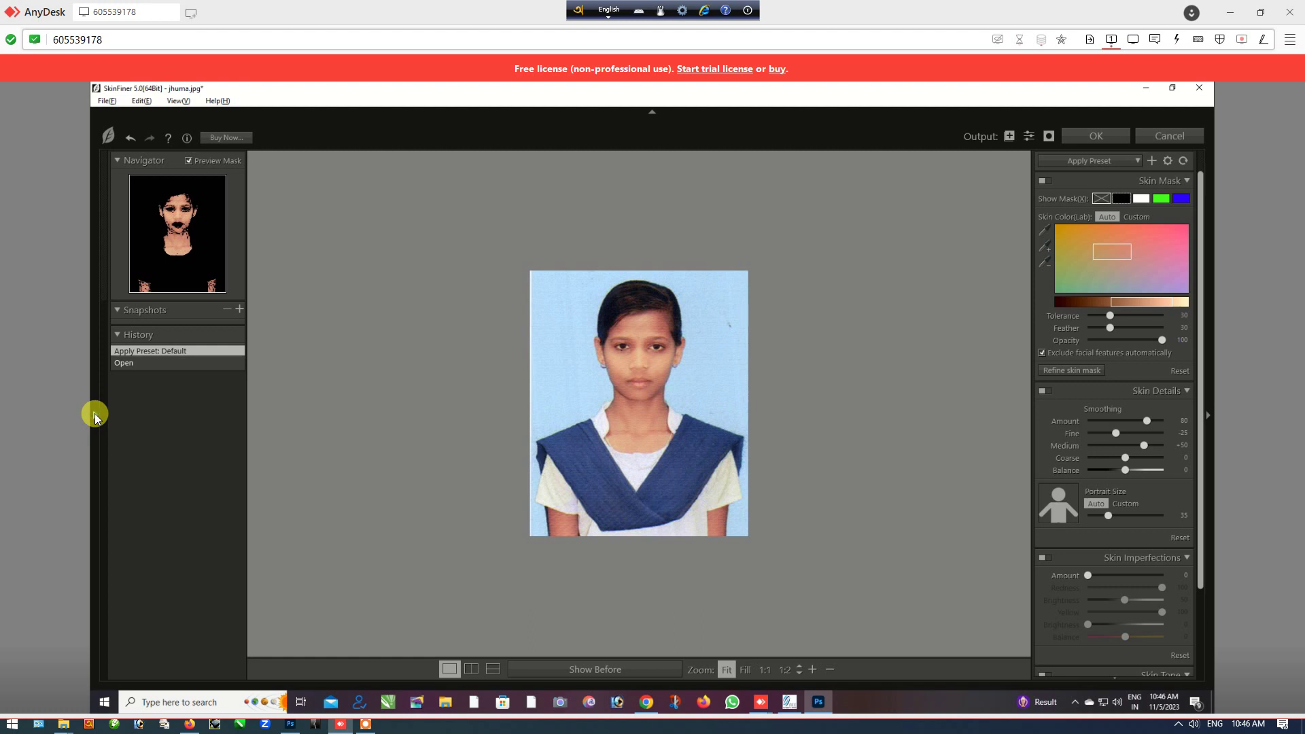
Step: Collapse SkinFiner's side panel, toolbar and Skin Mask section; set Fine and Medium smoothing to +100
left_click(95, 415)
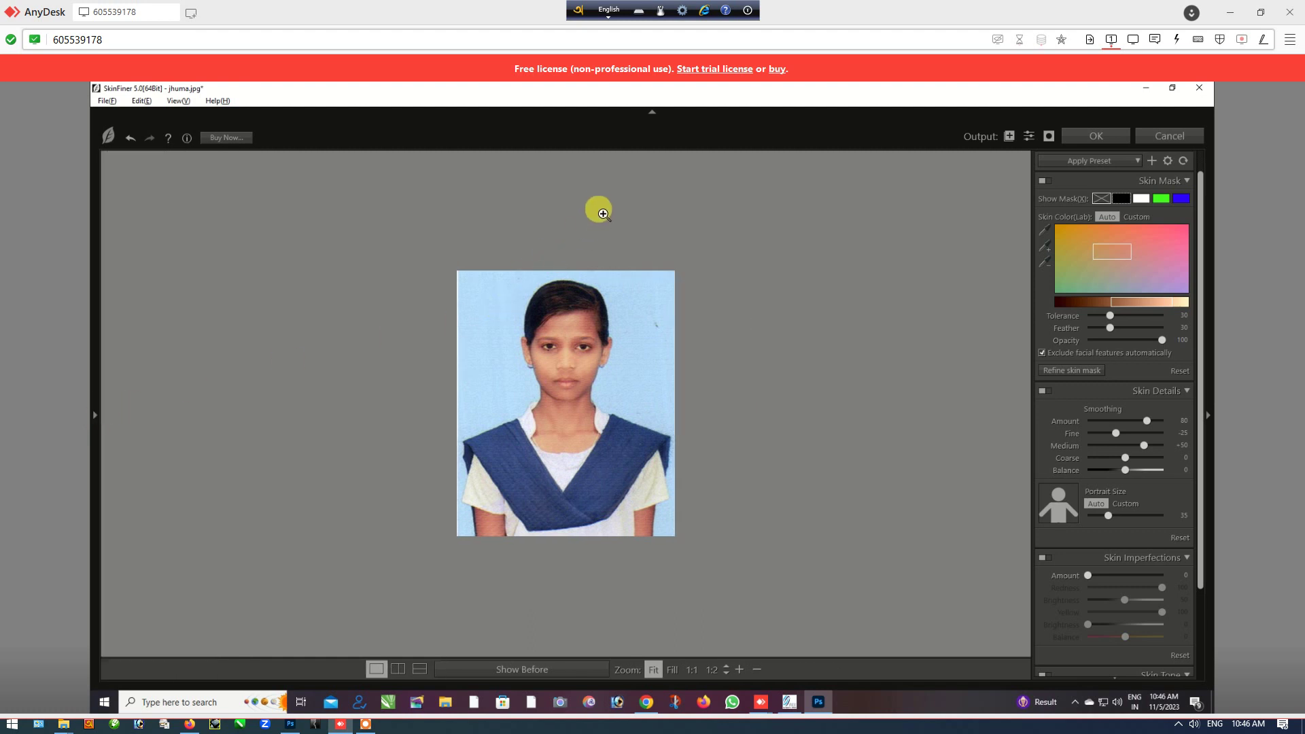
left_click(653, 116)
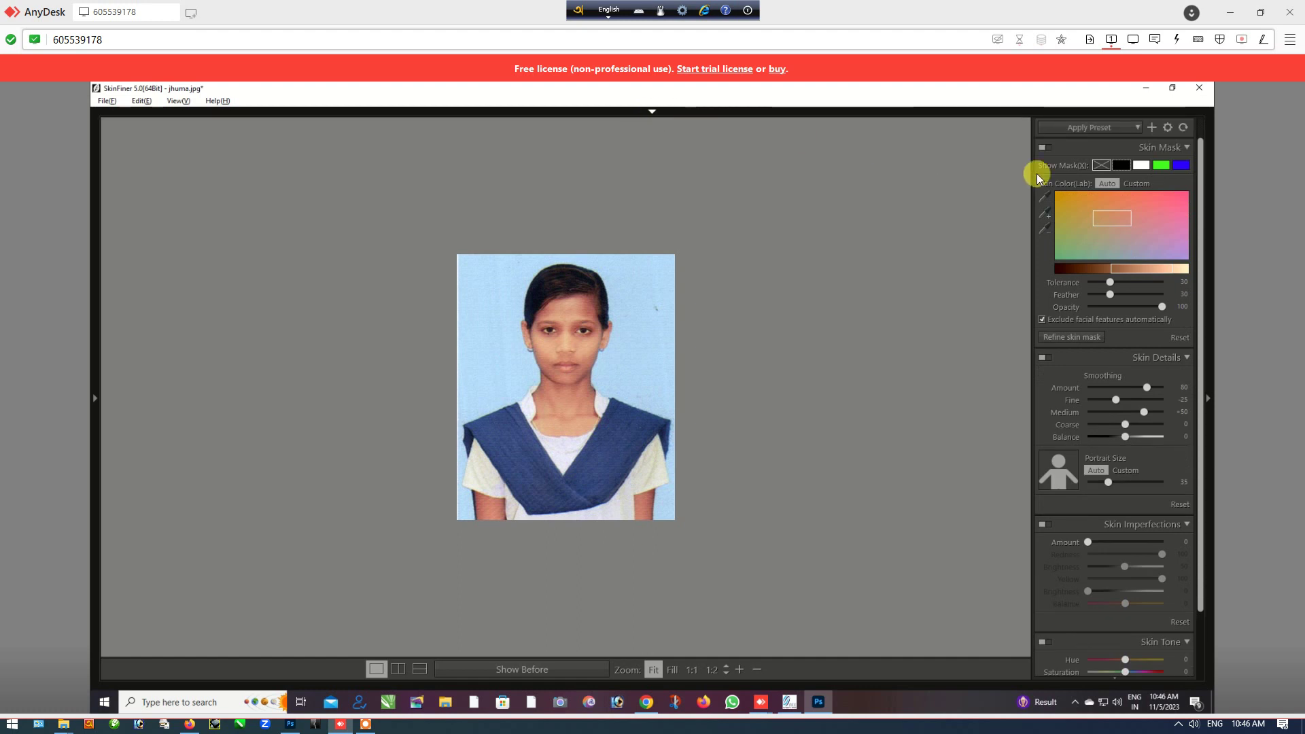
left_click(1186, 148)
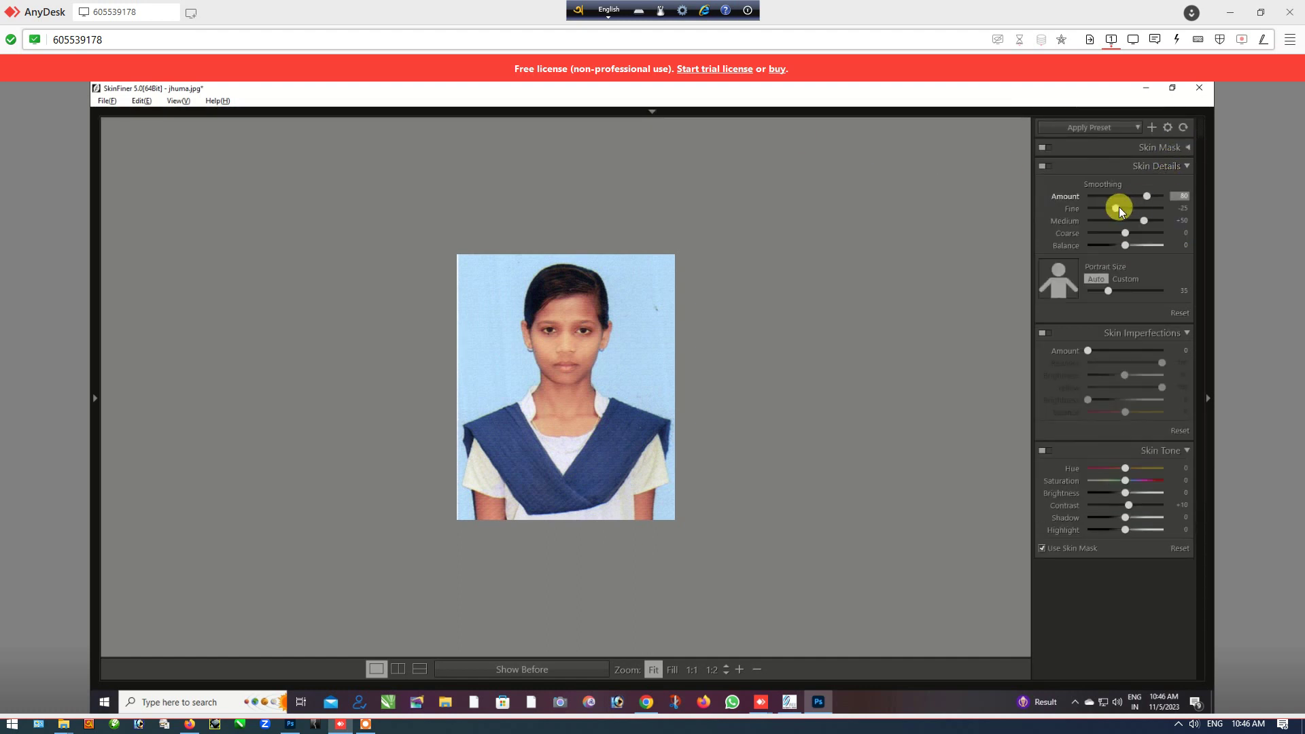
left_click_drag(1115, 208, 1198, 212)
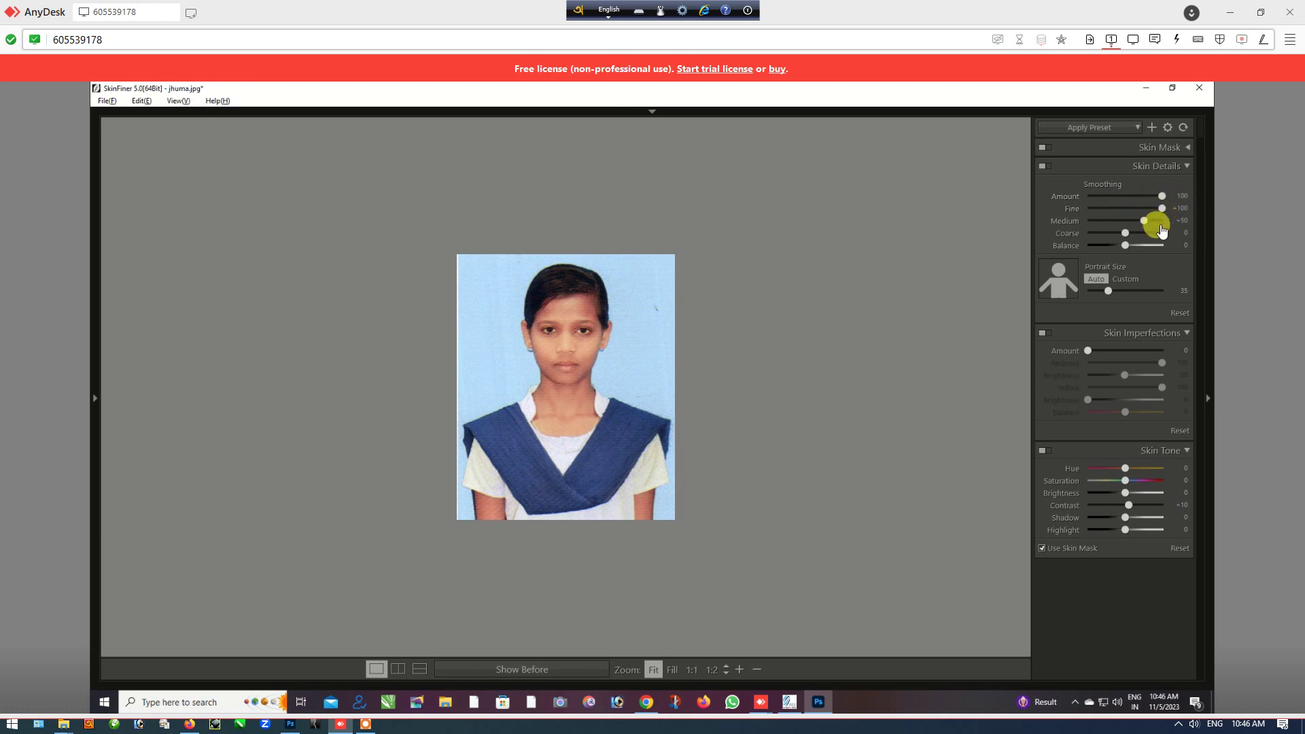
left_click(1178, 223)
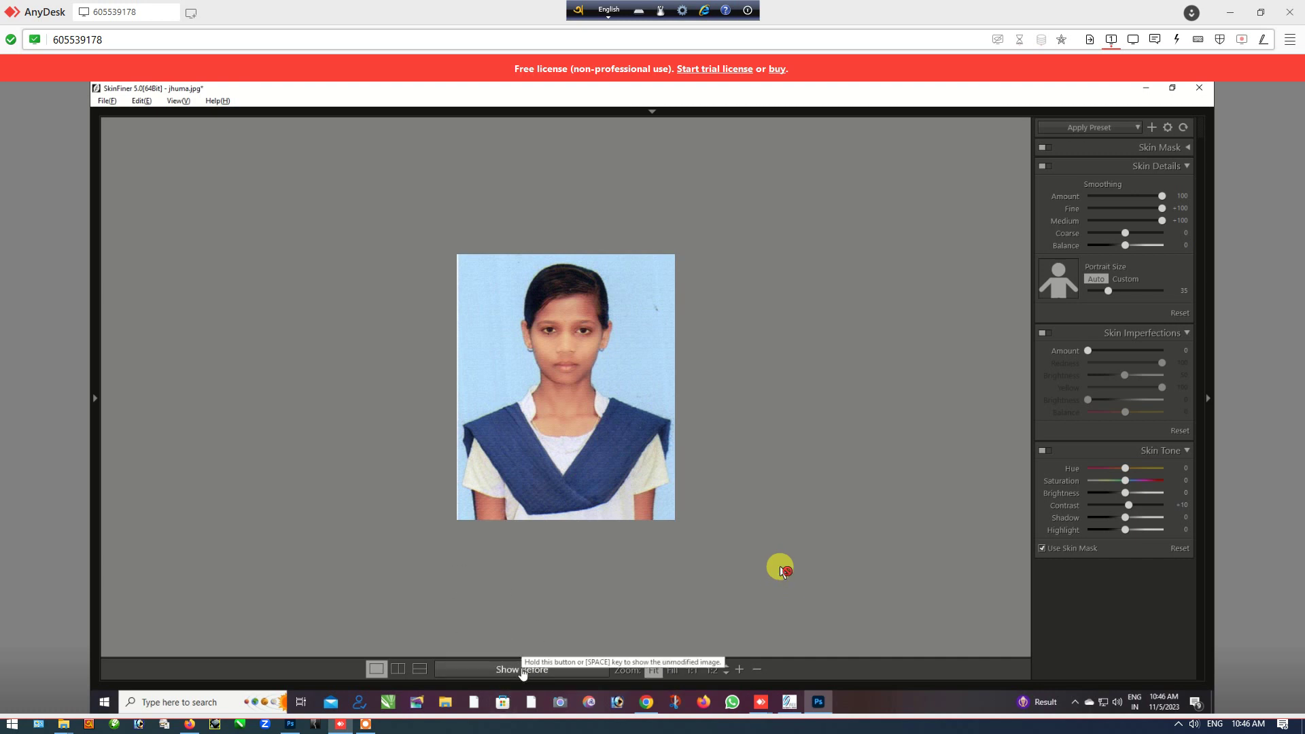
Step: Compare against the original with Show Before, restore the toolbar, and apply the smoothing
left_click(522, 674)
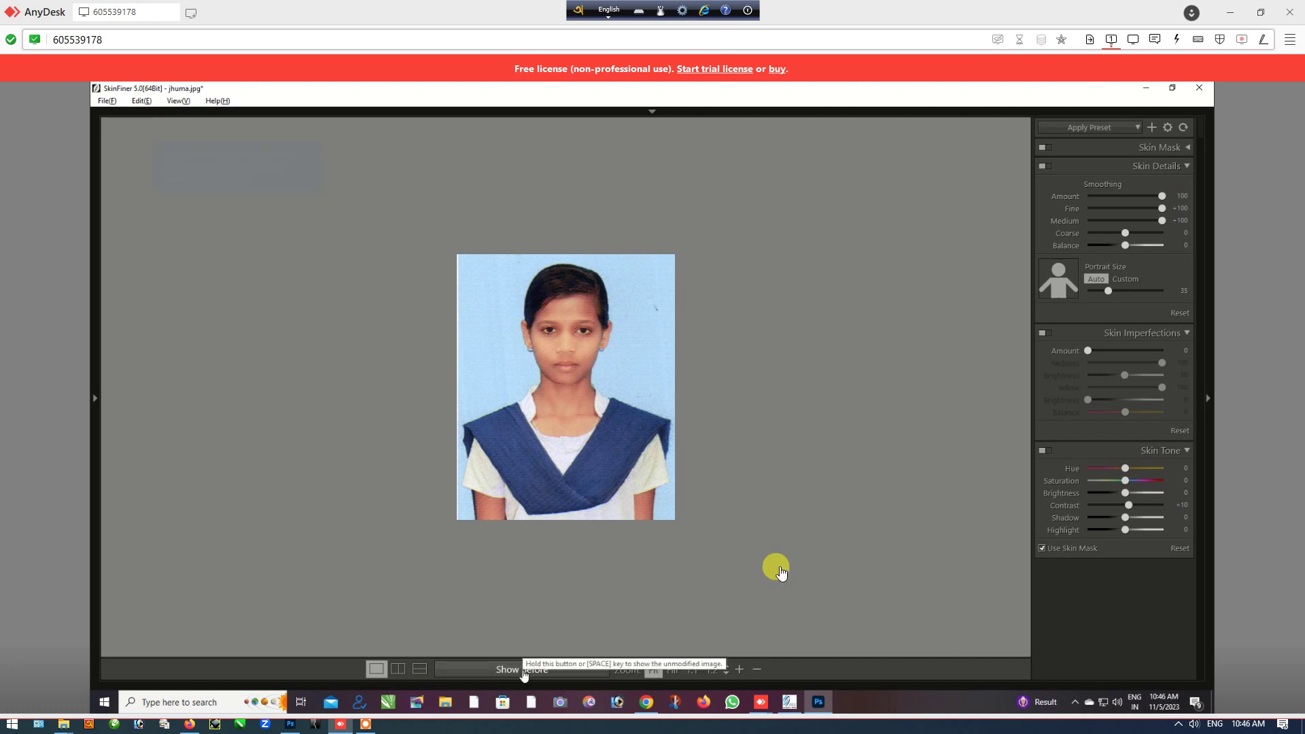
left_click(523, 671)
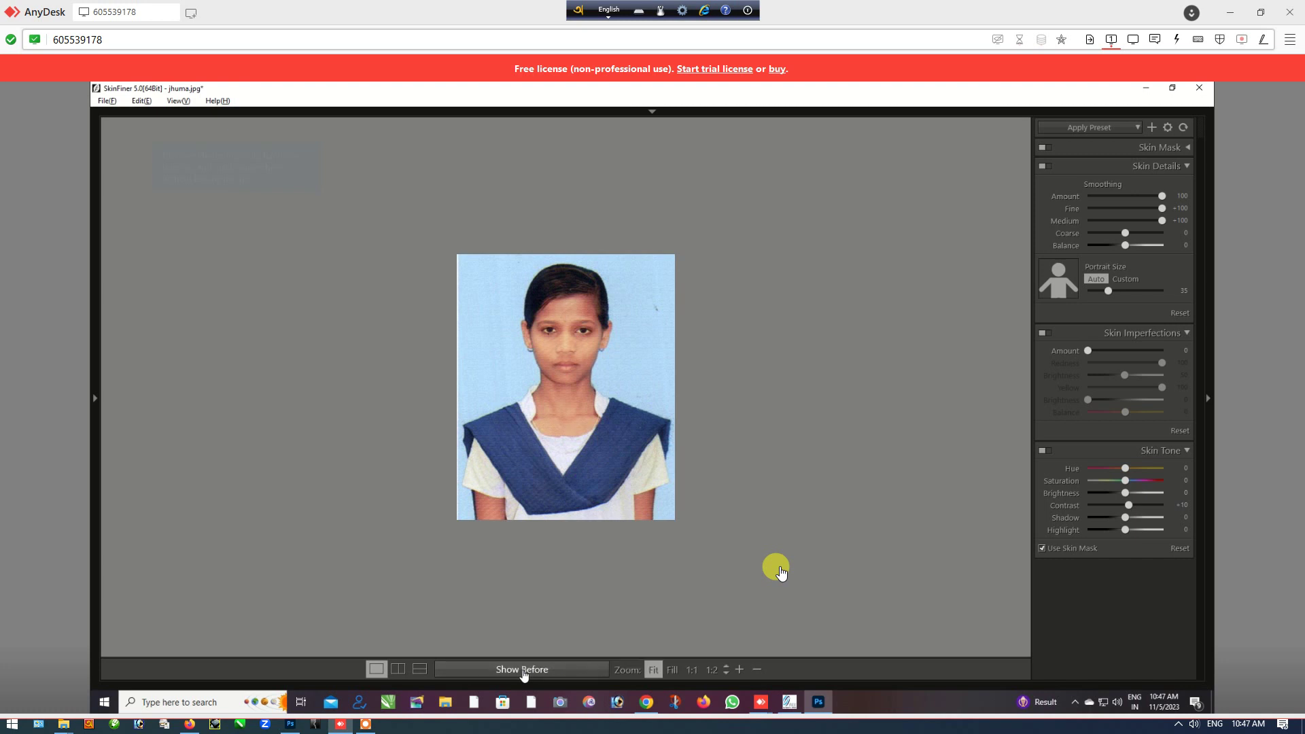
left_click(523, 672)
left_click(523, 672)
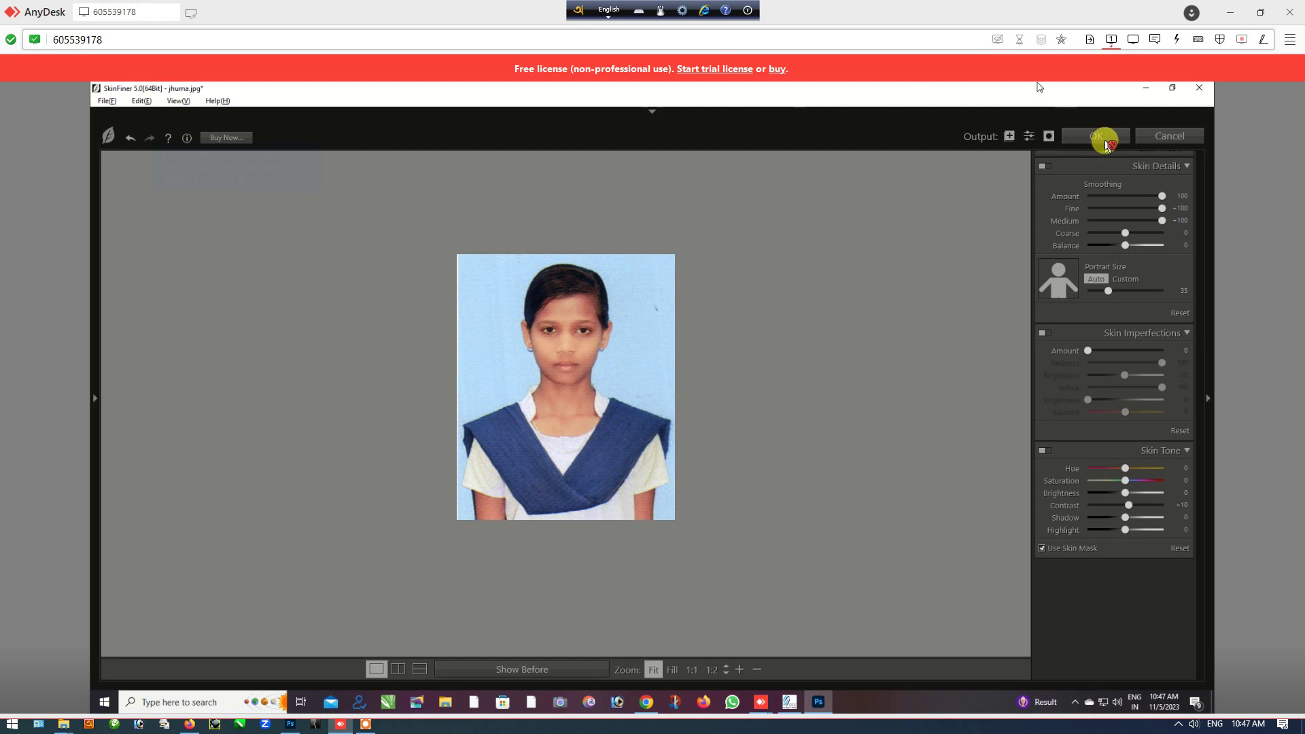
left_click(652, 112)
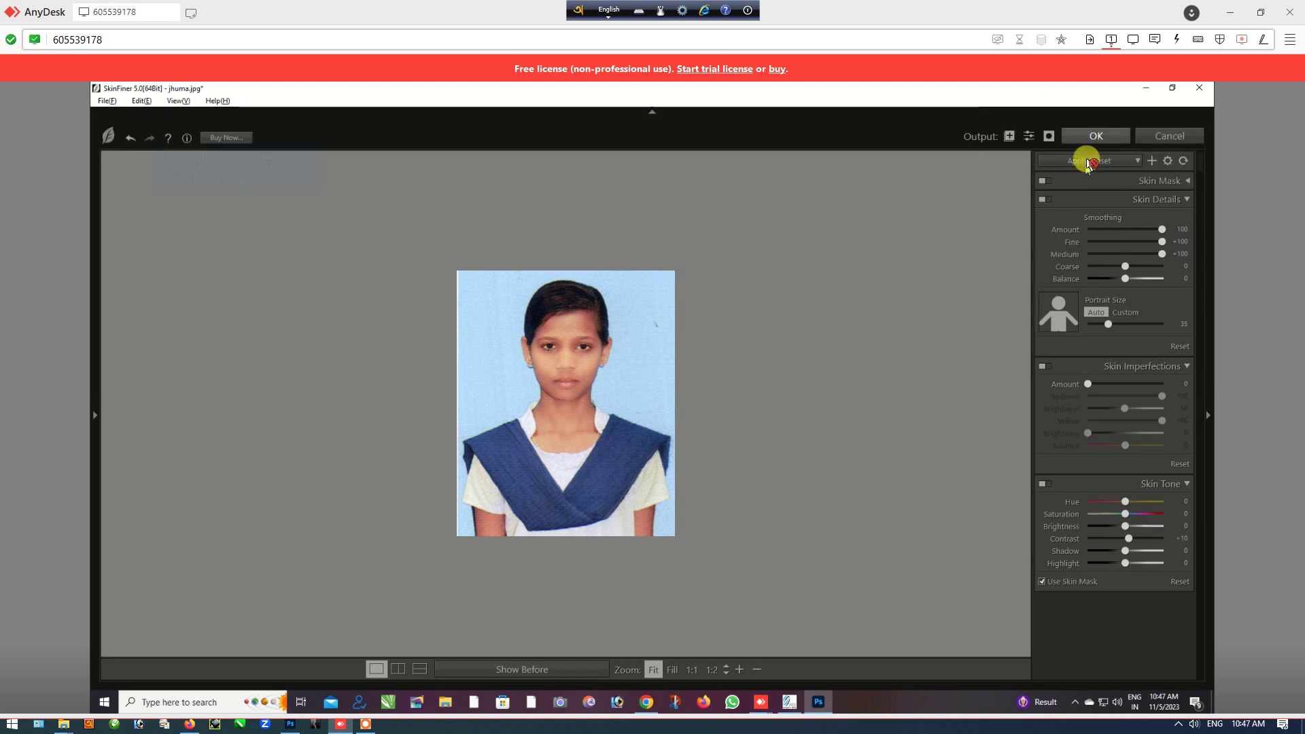
left_click(1097, 137)
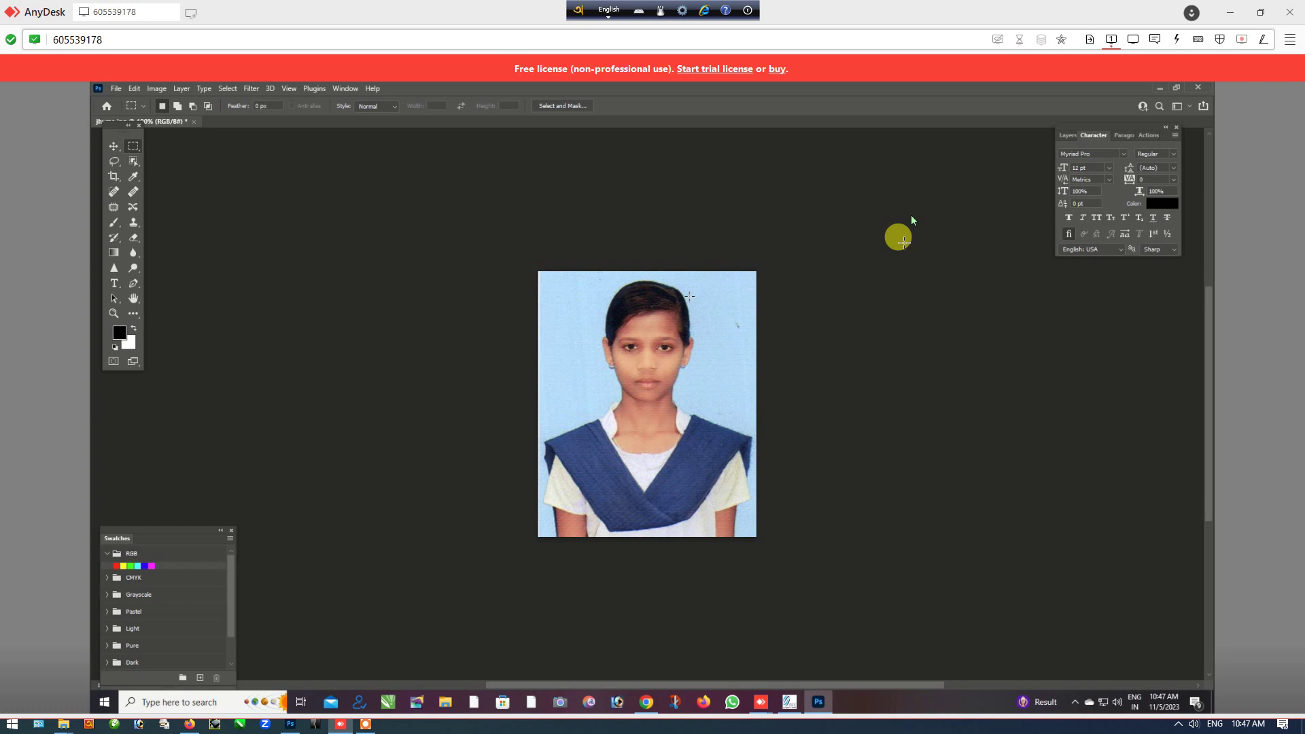
left_click_drag(111, 131, 112, 148)
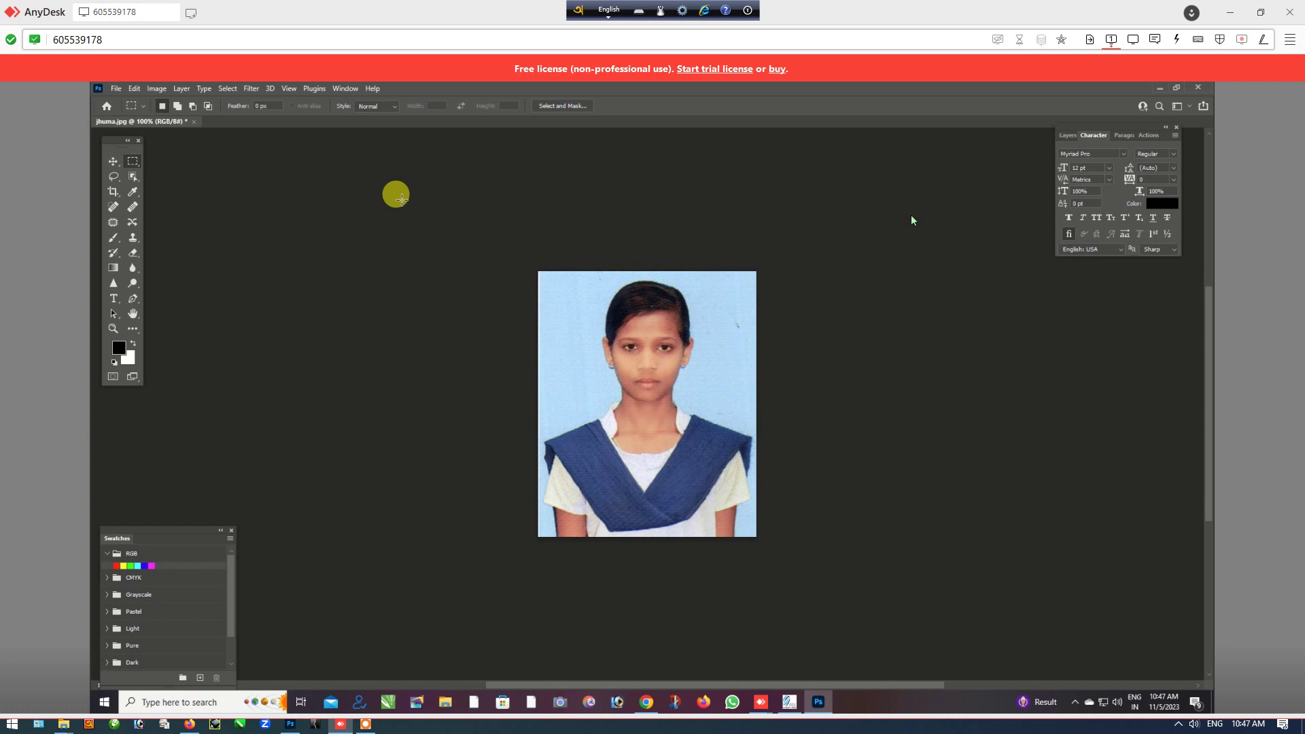
key("v")
left_click(251, 89)
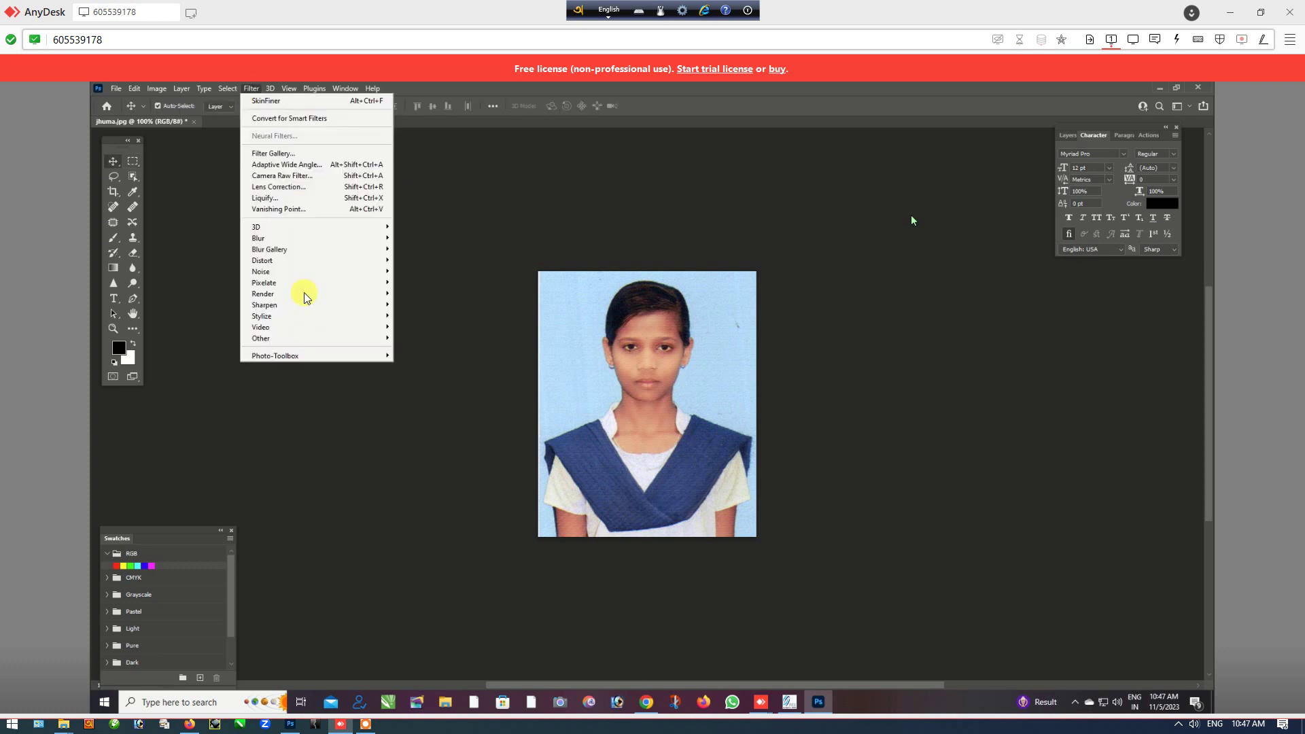
mouse_move(306, 356)
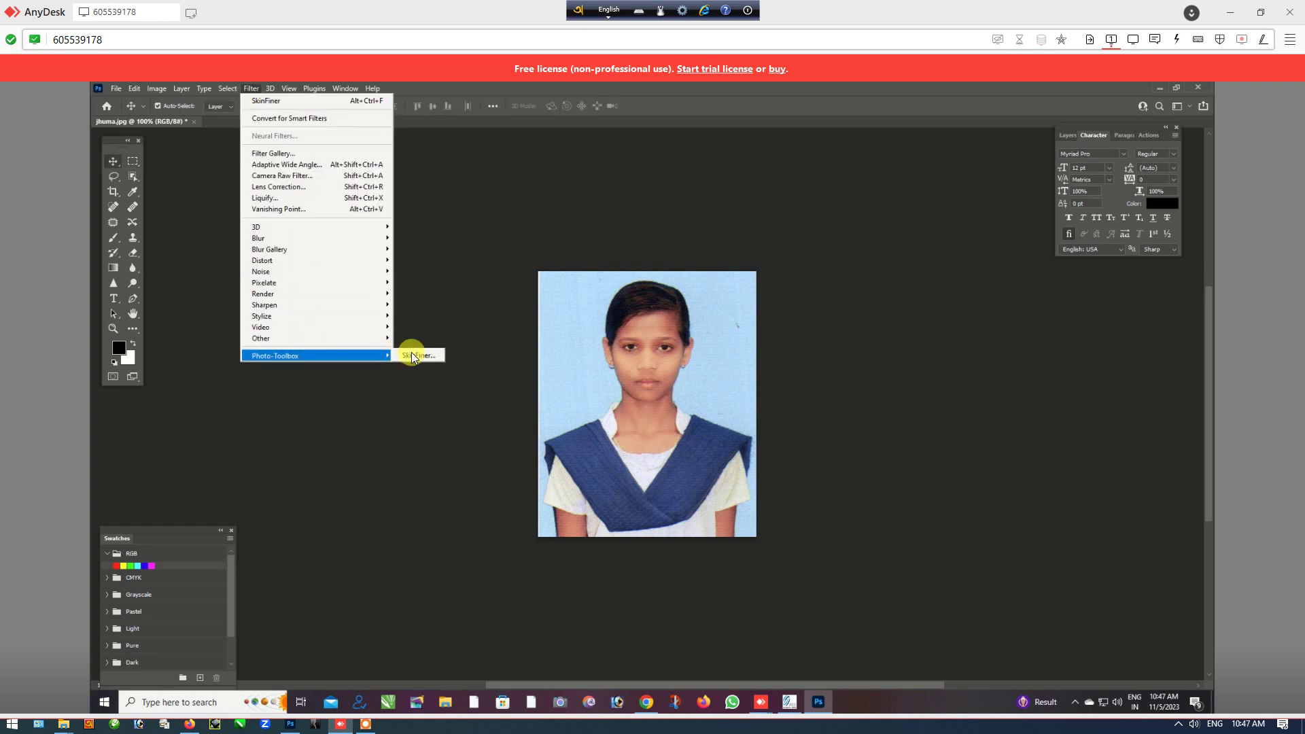
left_click(496, 324)
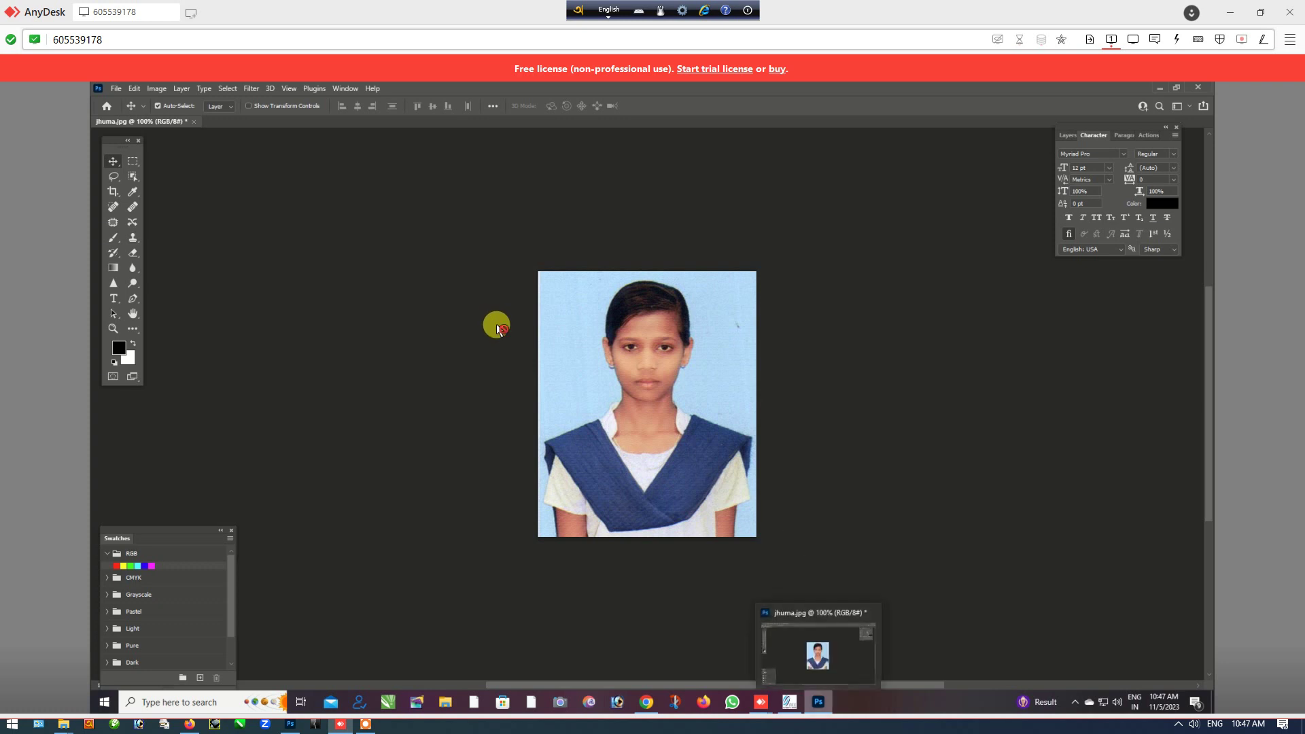
mouse_move(761, 701)
left_click(820, 661)
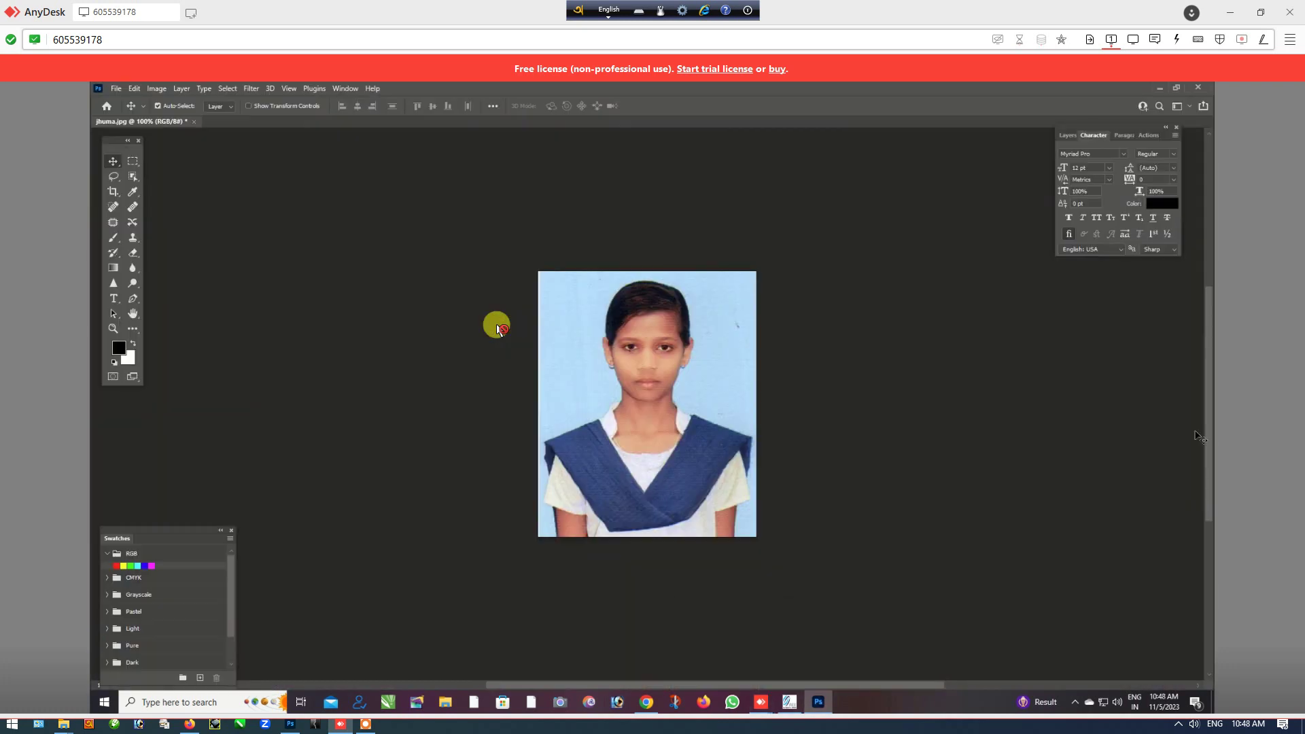
left_click(367, 726)
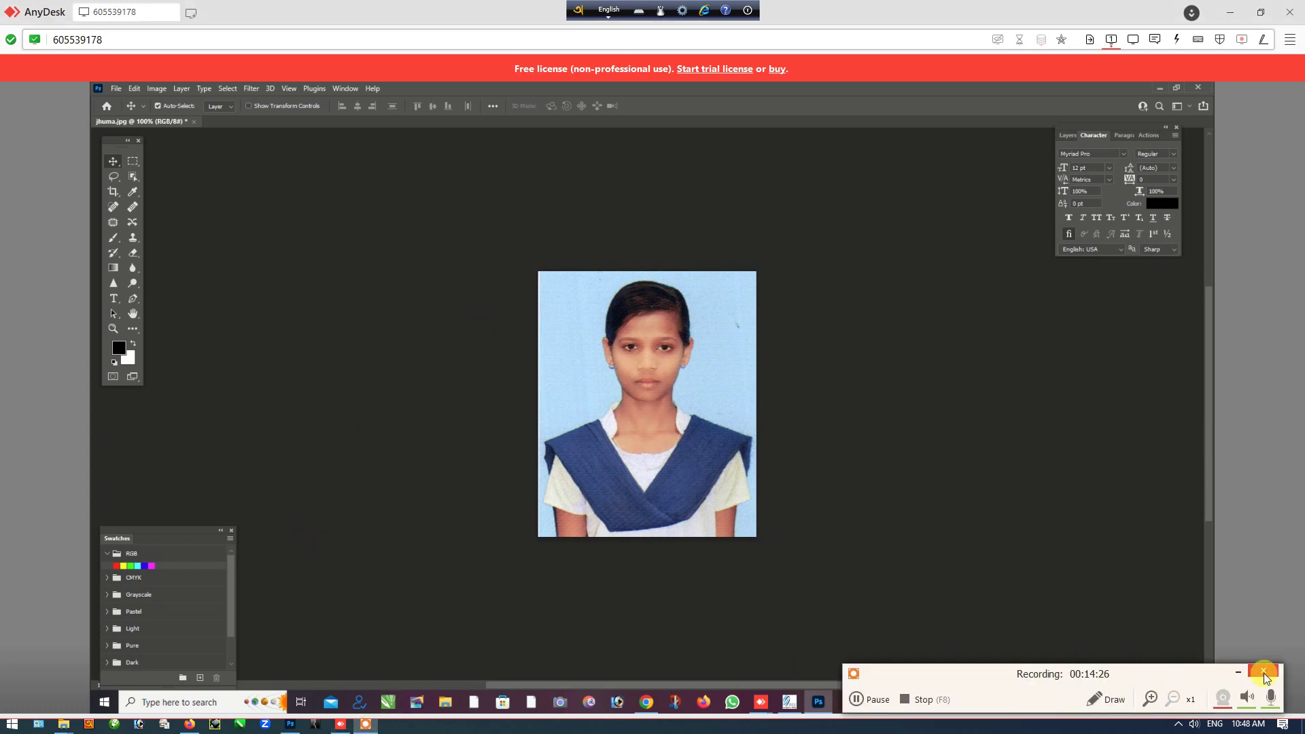